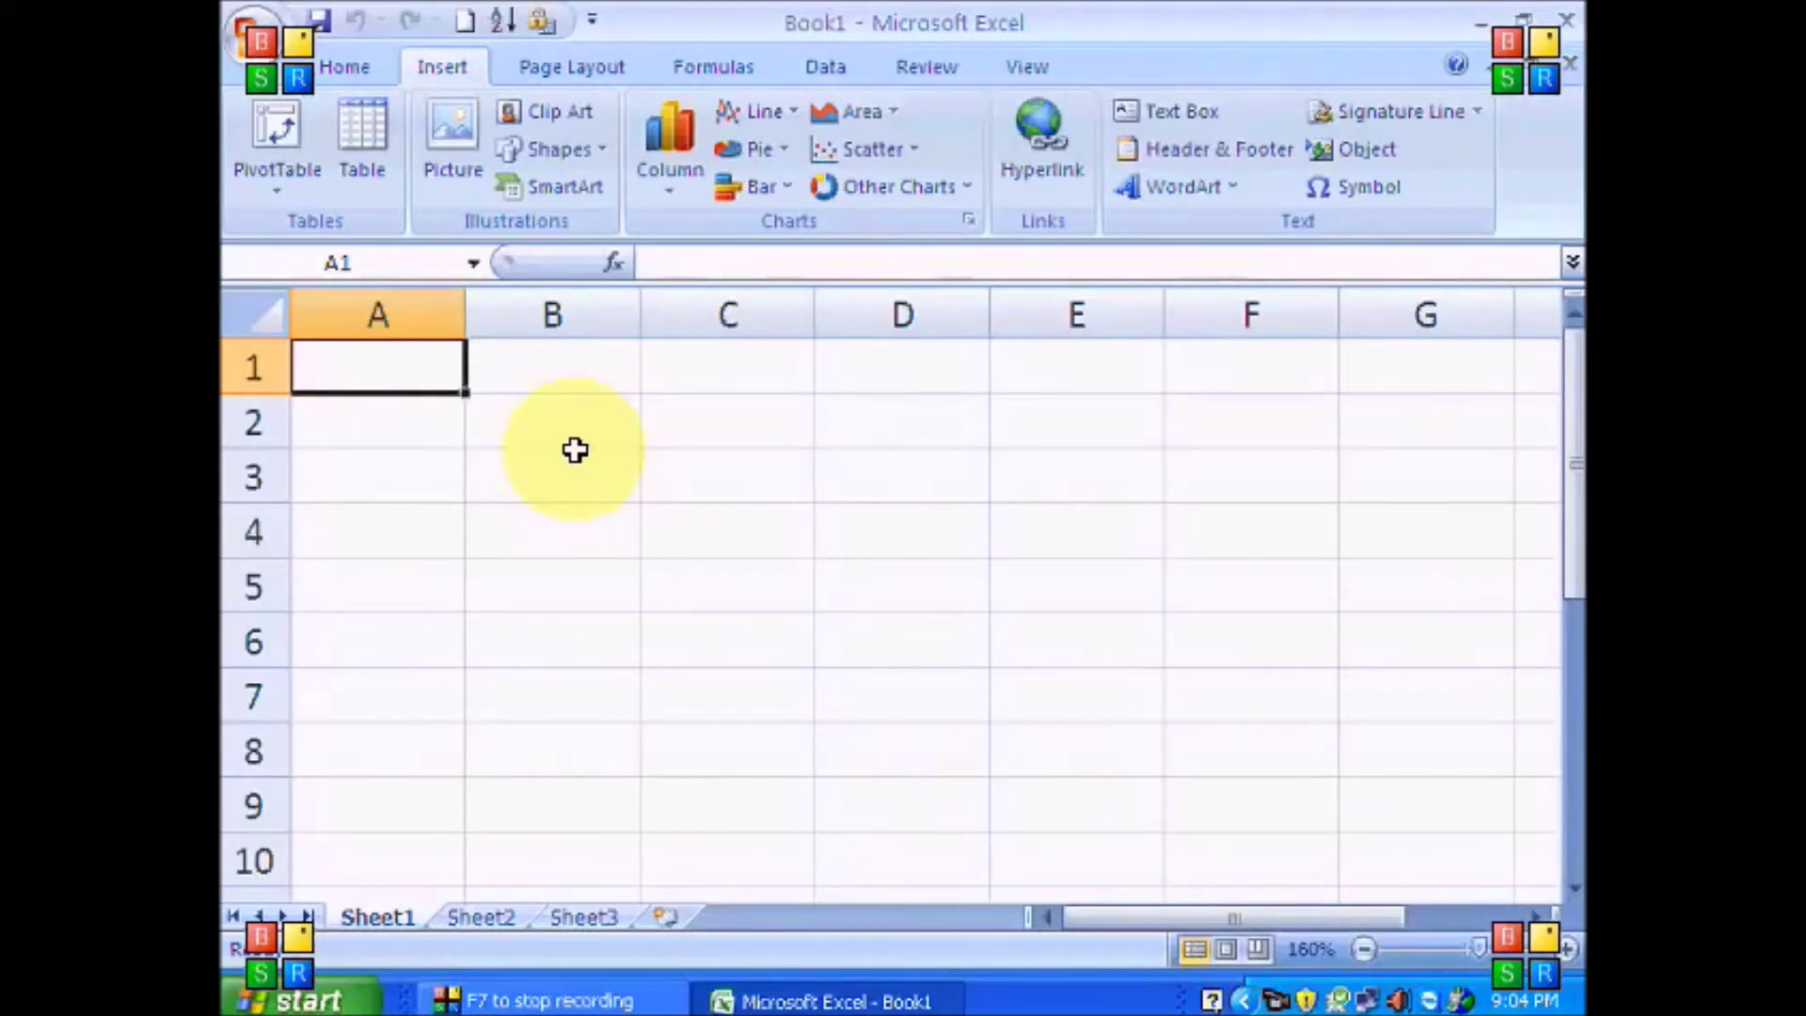
Step: Enter the months Jan, Feb and Mar in cells A1 to A3 of Book1
type("Jan")
key("Return")
type("Fevb")
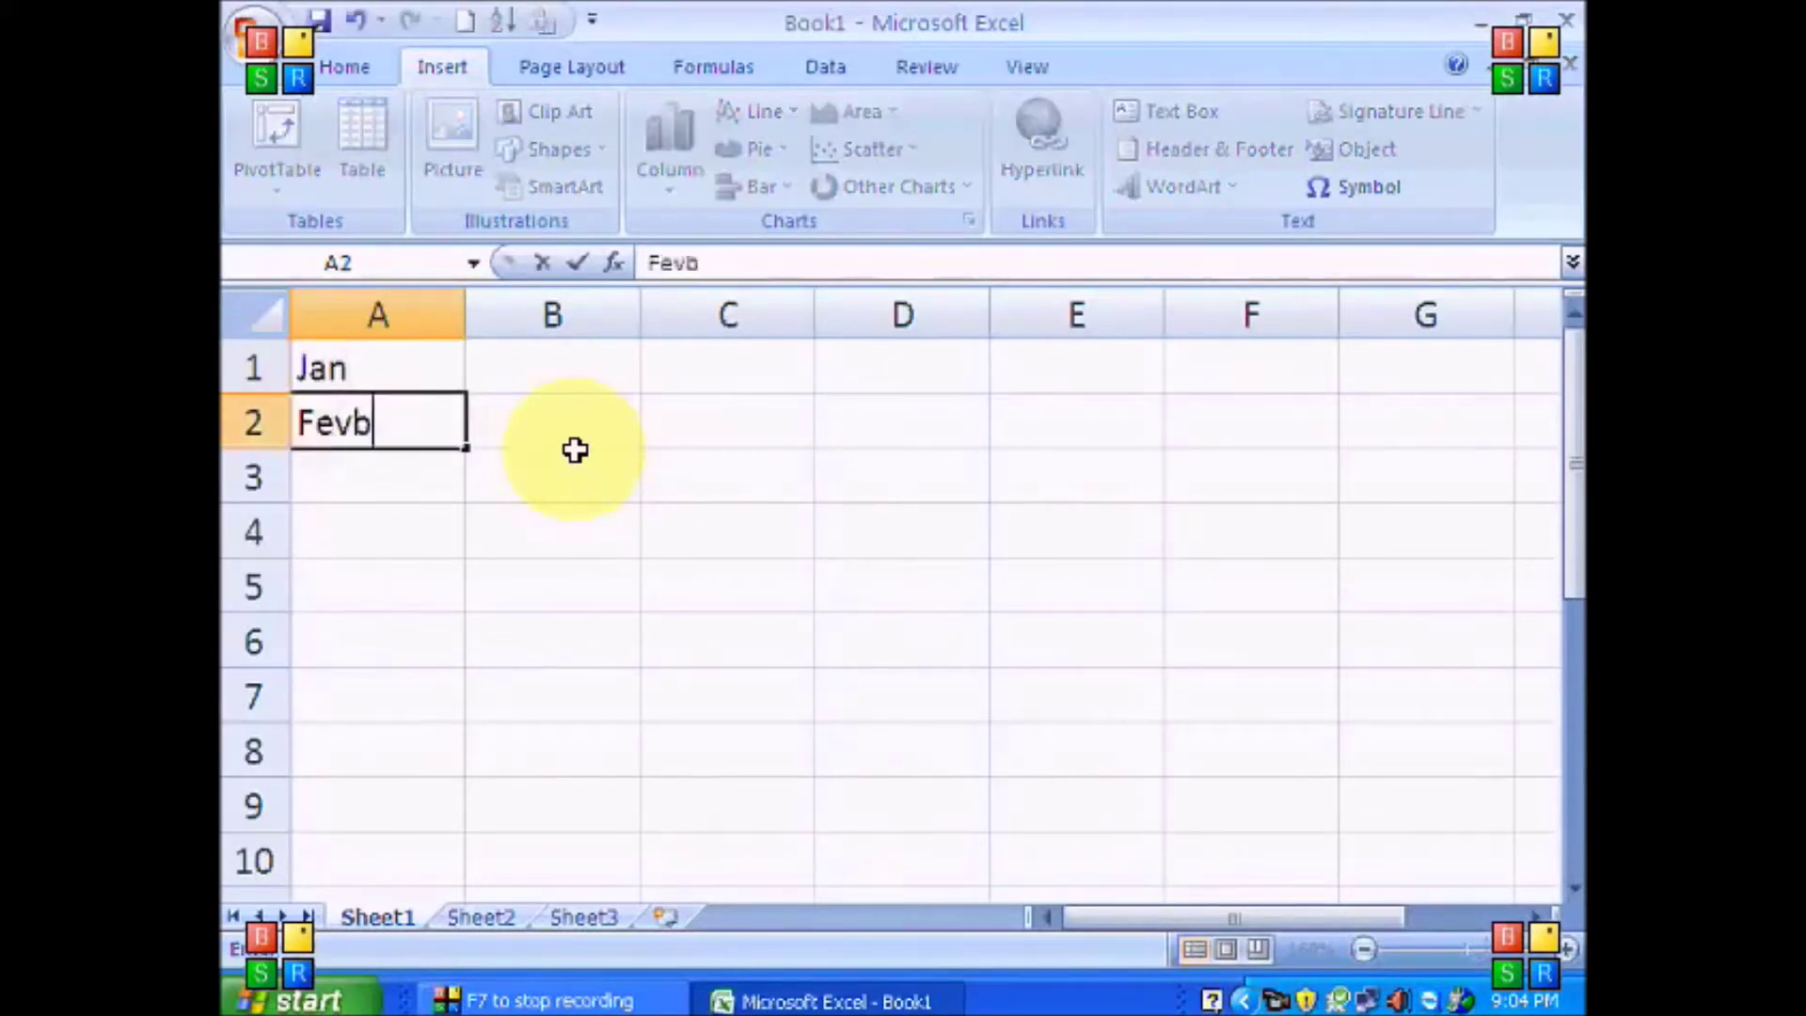
key("Return")
key("Up")
type("Feb")
key("Return")
type("Mar")
Step: Enter 3000, 1000 and 5000 in cells B1 to B3 beside Jan, Feb and Mar
left_click(576, 449)
key("Up")
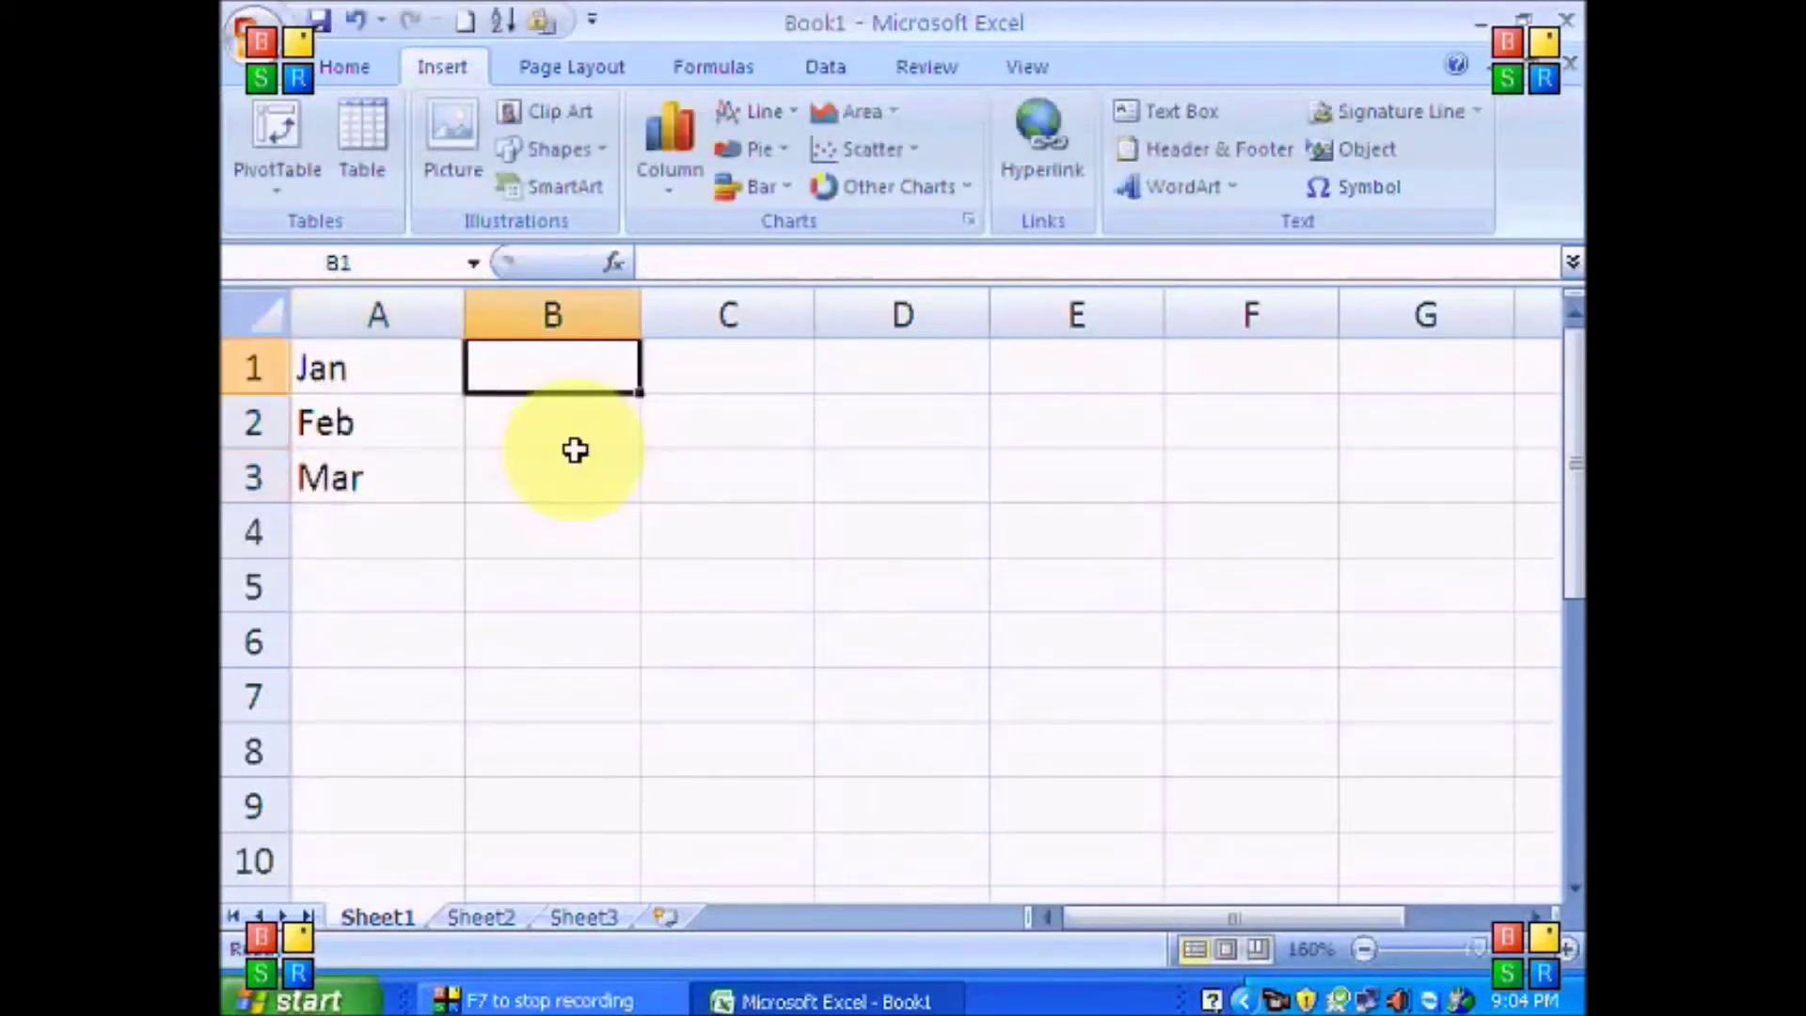
type("3000")
key("Return")
type("1000")
key("Return")
type("5000")
key("Return")
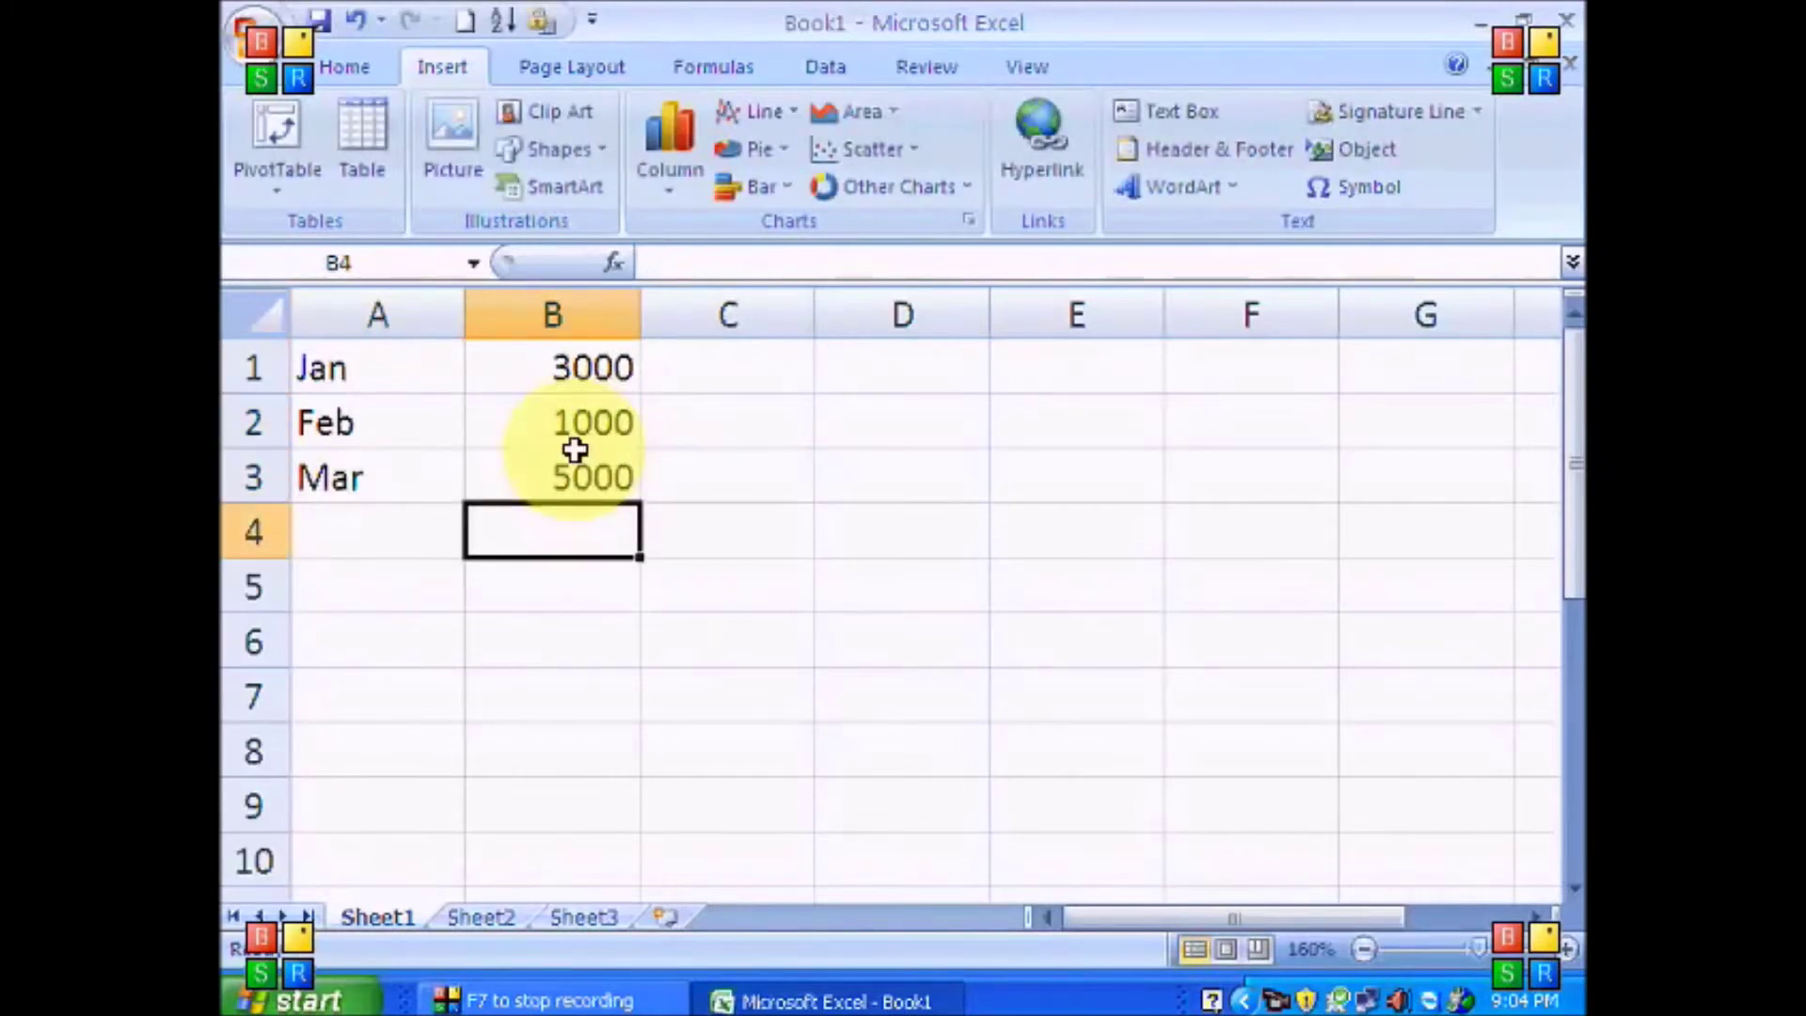
Step: Create a new workbook and enter April, May and June in cells A1 to A3
key("ctrl+n")
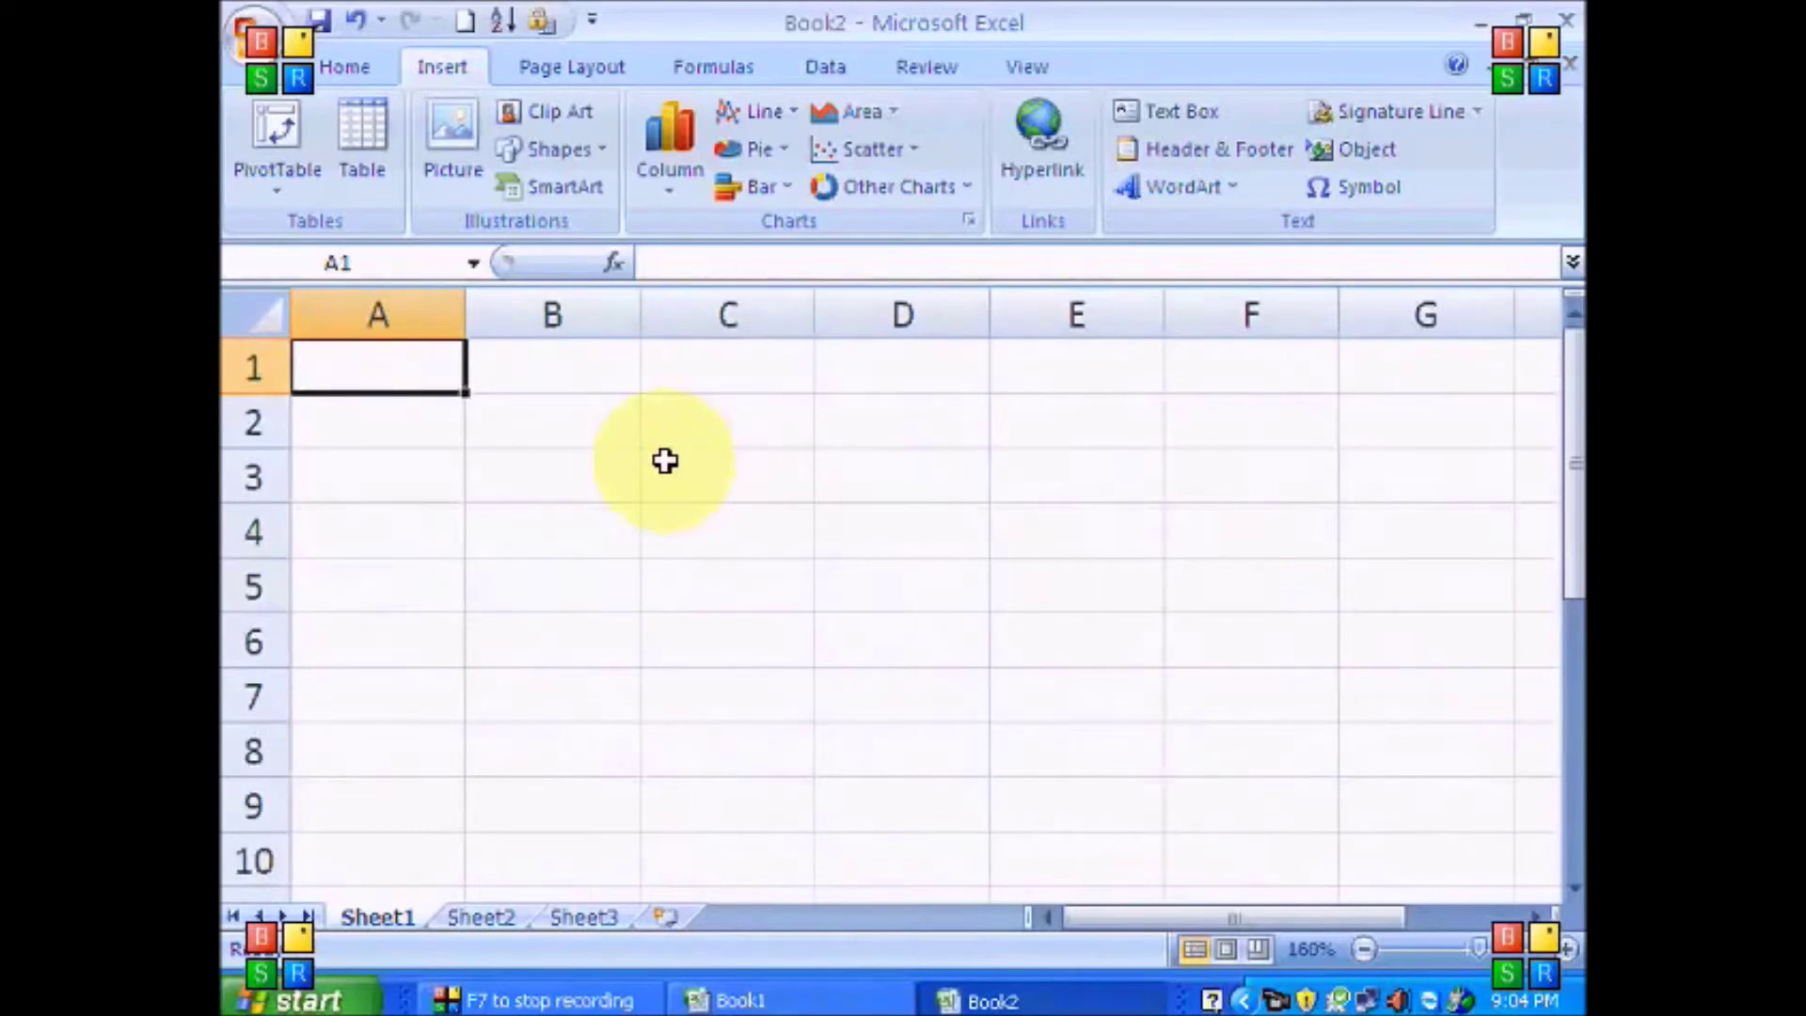
type("April")
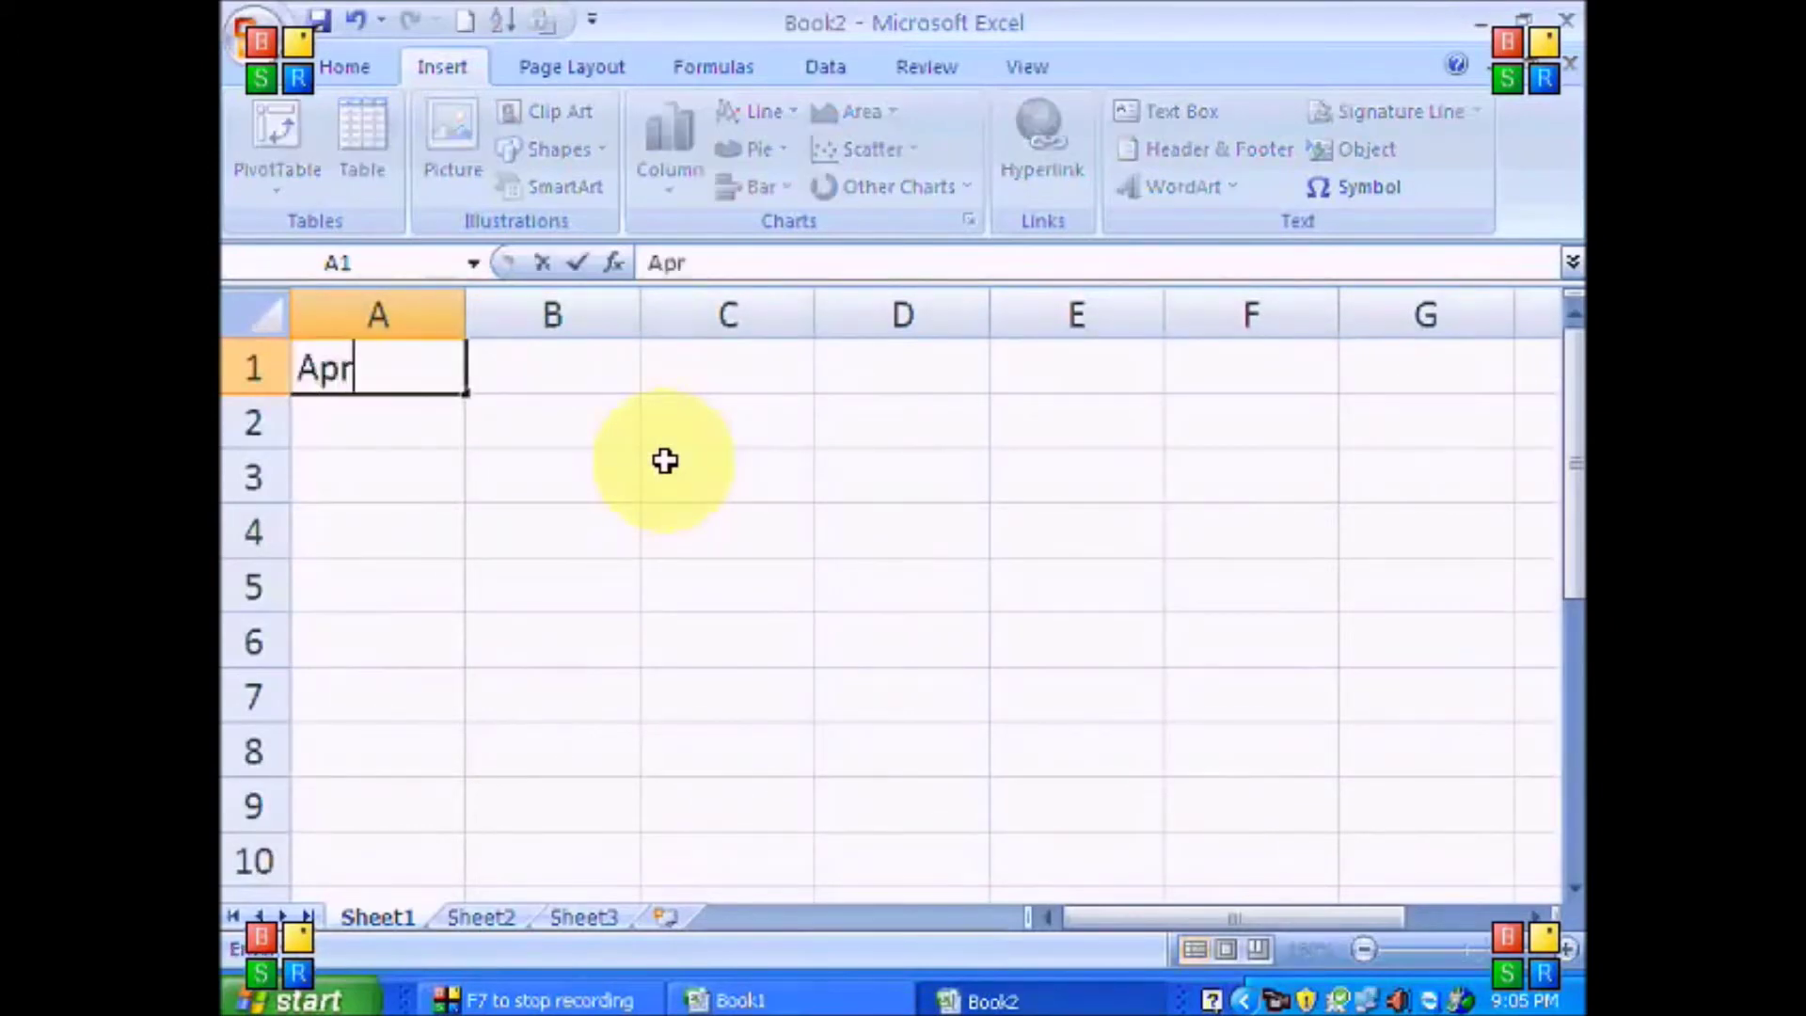
key("Return")
type("May")
key("Return")
type("June")
Step: Enter 5000, 4000 and 2000 in cells B1 to B3 beside April, May and June
key("Right")
key("Up")
key("Up")
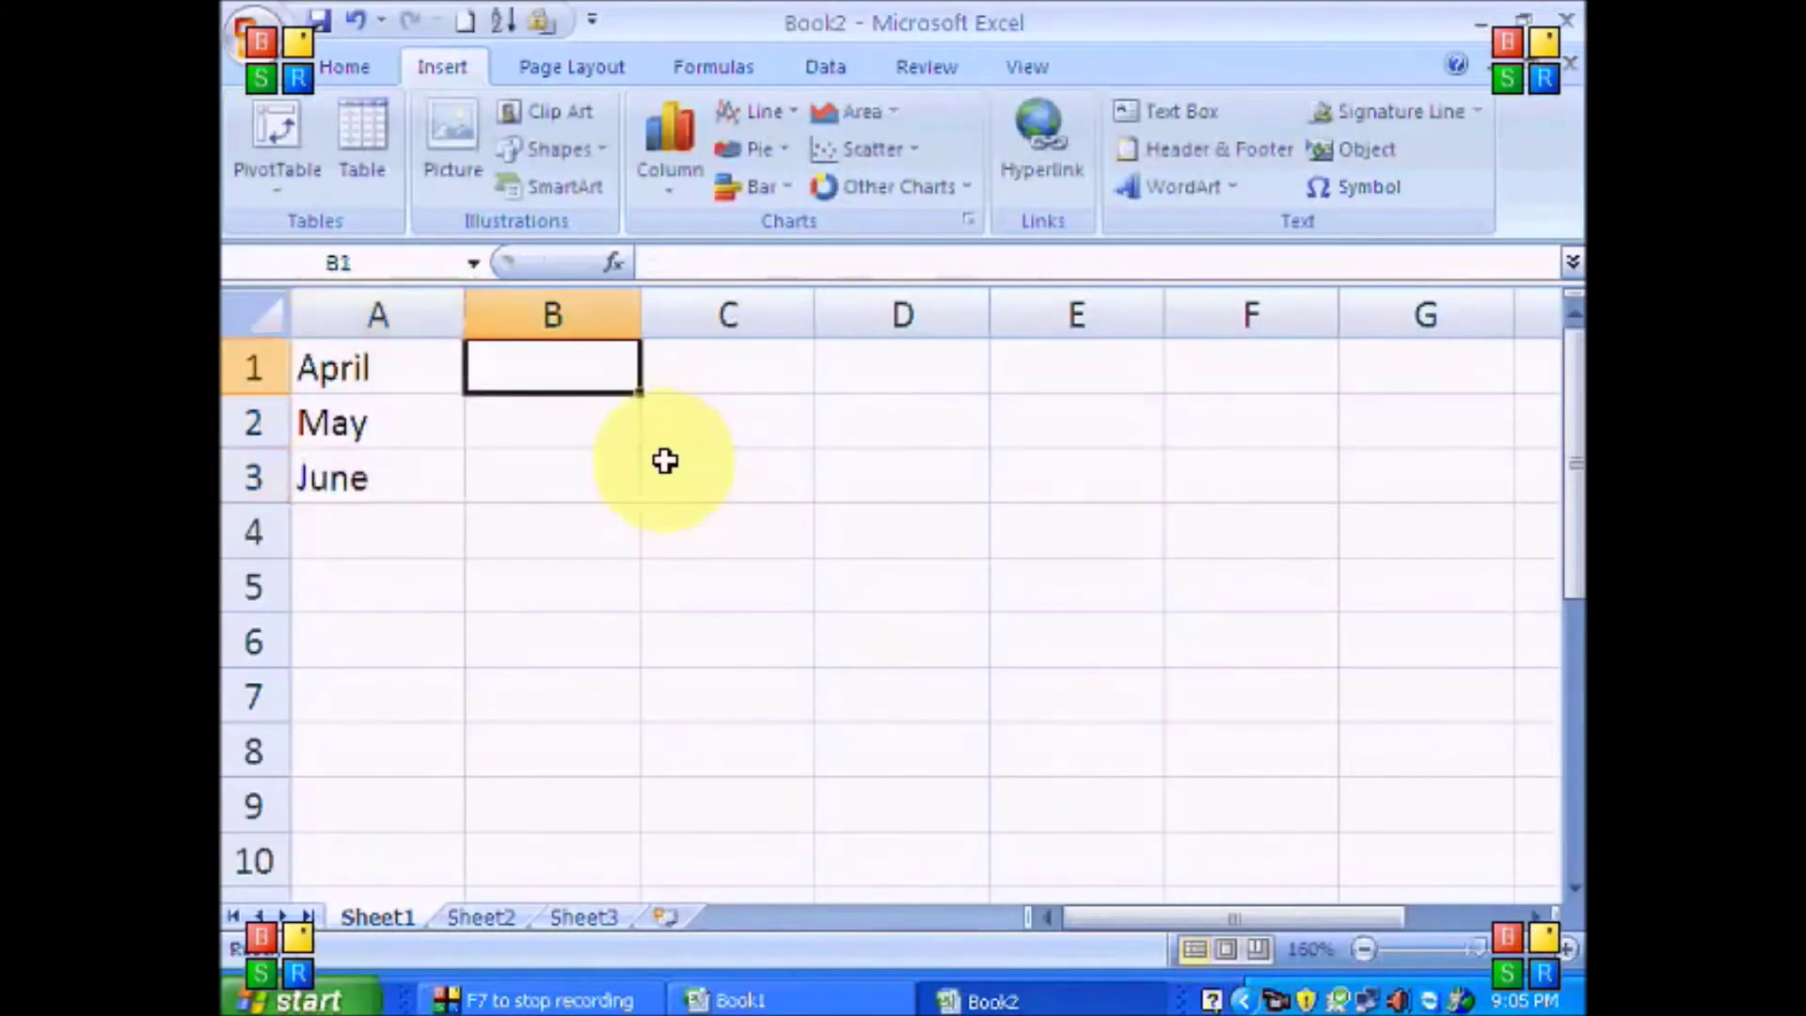
type("5000")
key("Return")
type("4000")
key("Return")
type("2000")
key("Return")
Step: Create a new workbook and enter July, Aug and Sep in cells A1 to A3
key("ctrl+n")
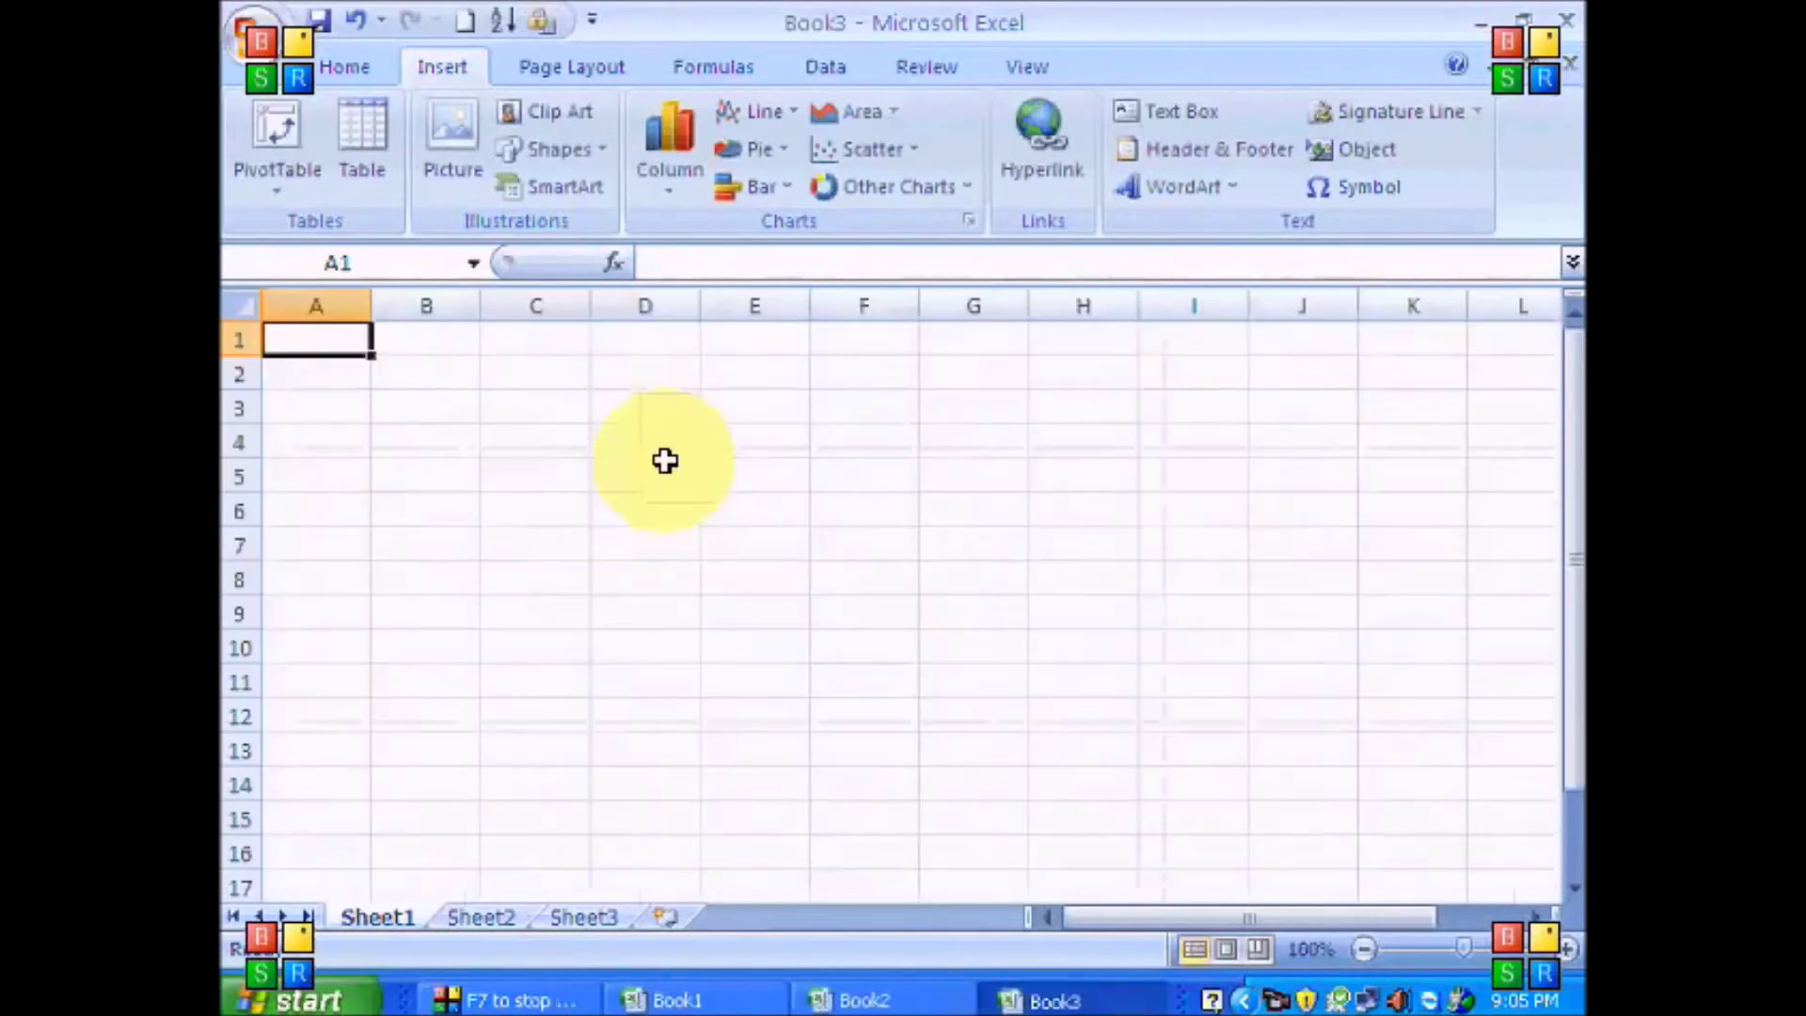
scroll(693, 451, "up", 3)
type("July")
key("Return")
type("Aug")
key("Return")
type("Sep")
Step: Enter 2000, 6000 and 4000 in cells B1 to B3 beside July, Aug and Sep
key("Tab")
key("Up")
key("Up")
type("2000")
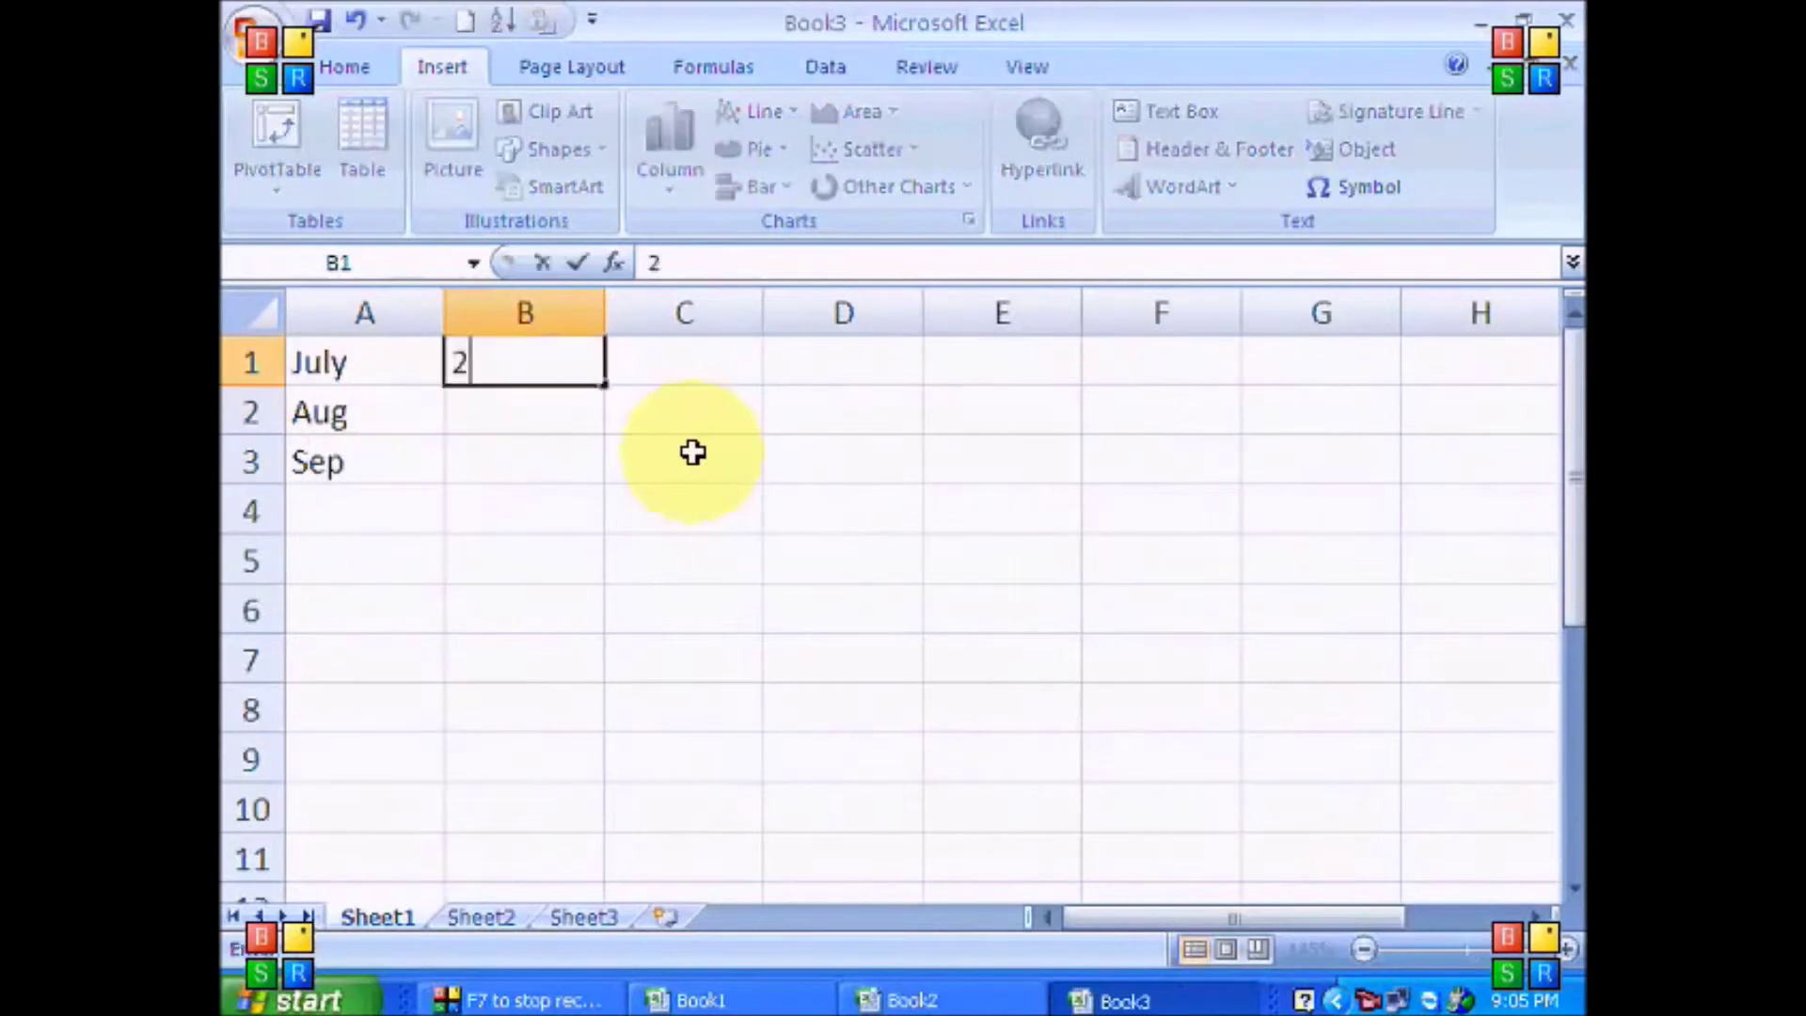
key("Return")
type("6000")
key("Return")
type("4000")
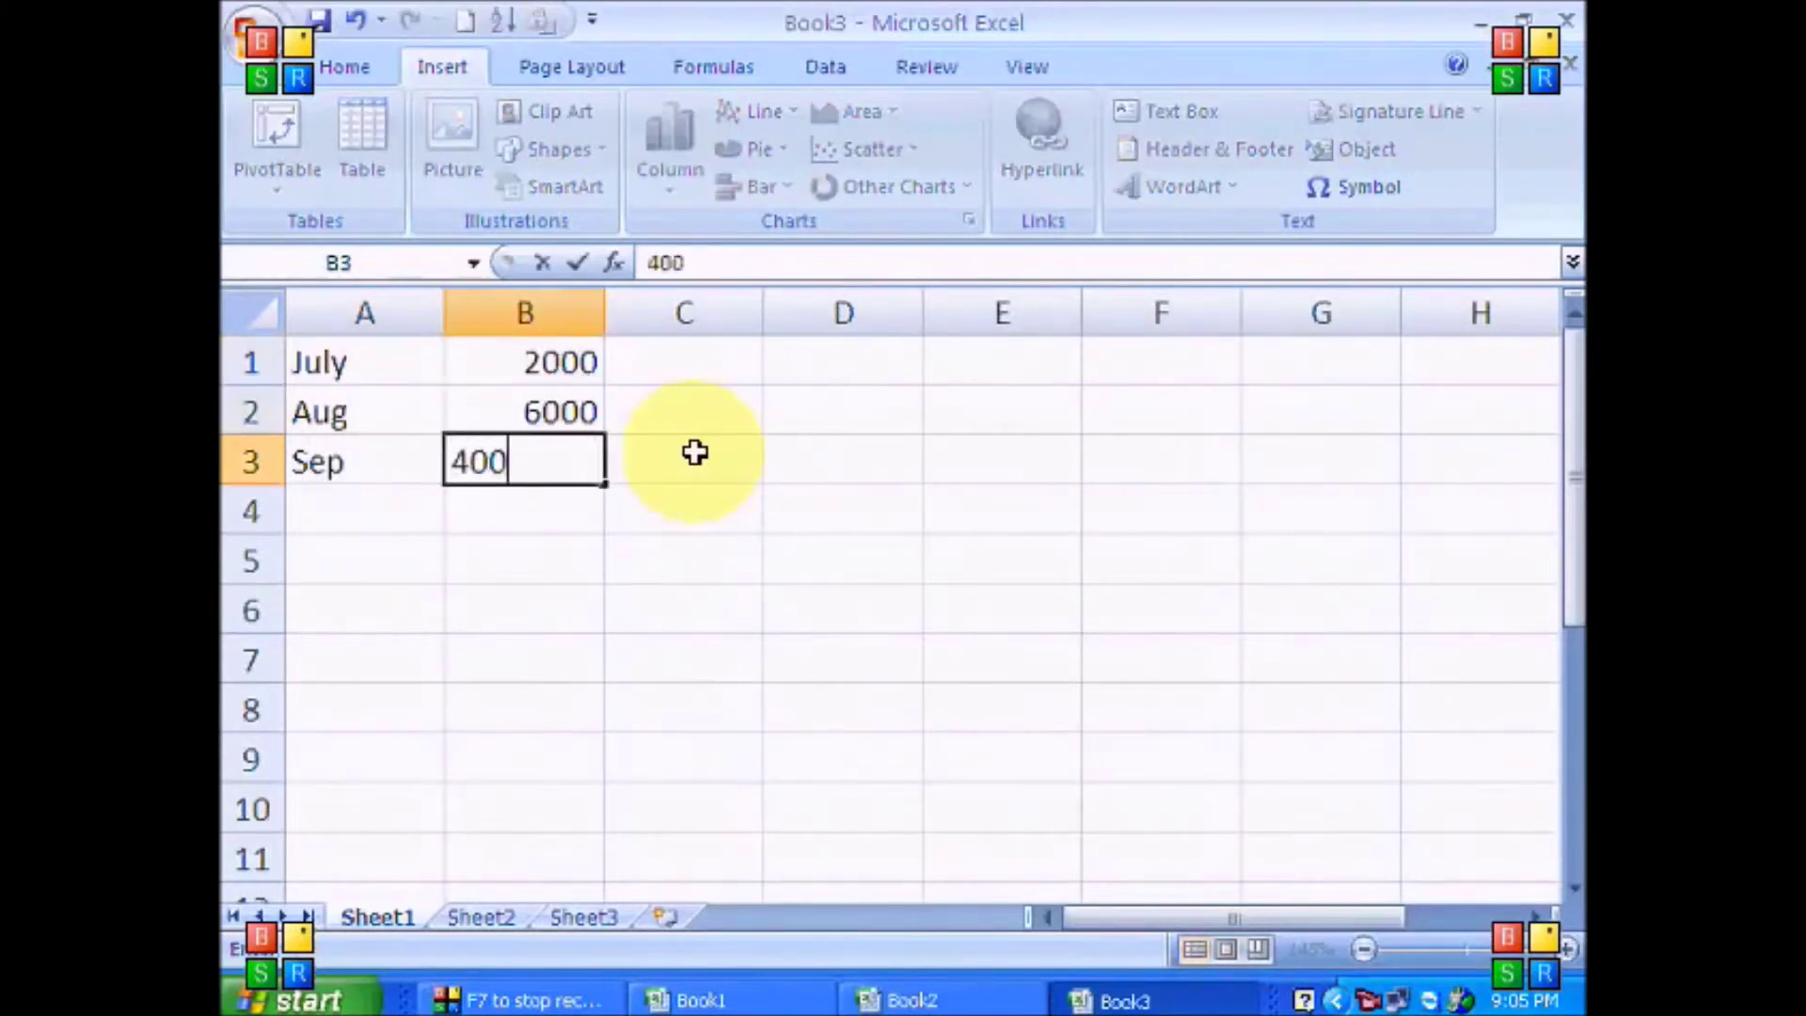
key("Return")
Step: Create a fourth blank workbook
key("ctrl+n")
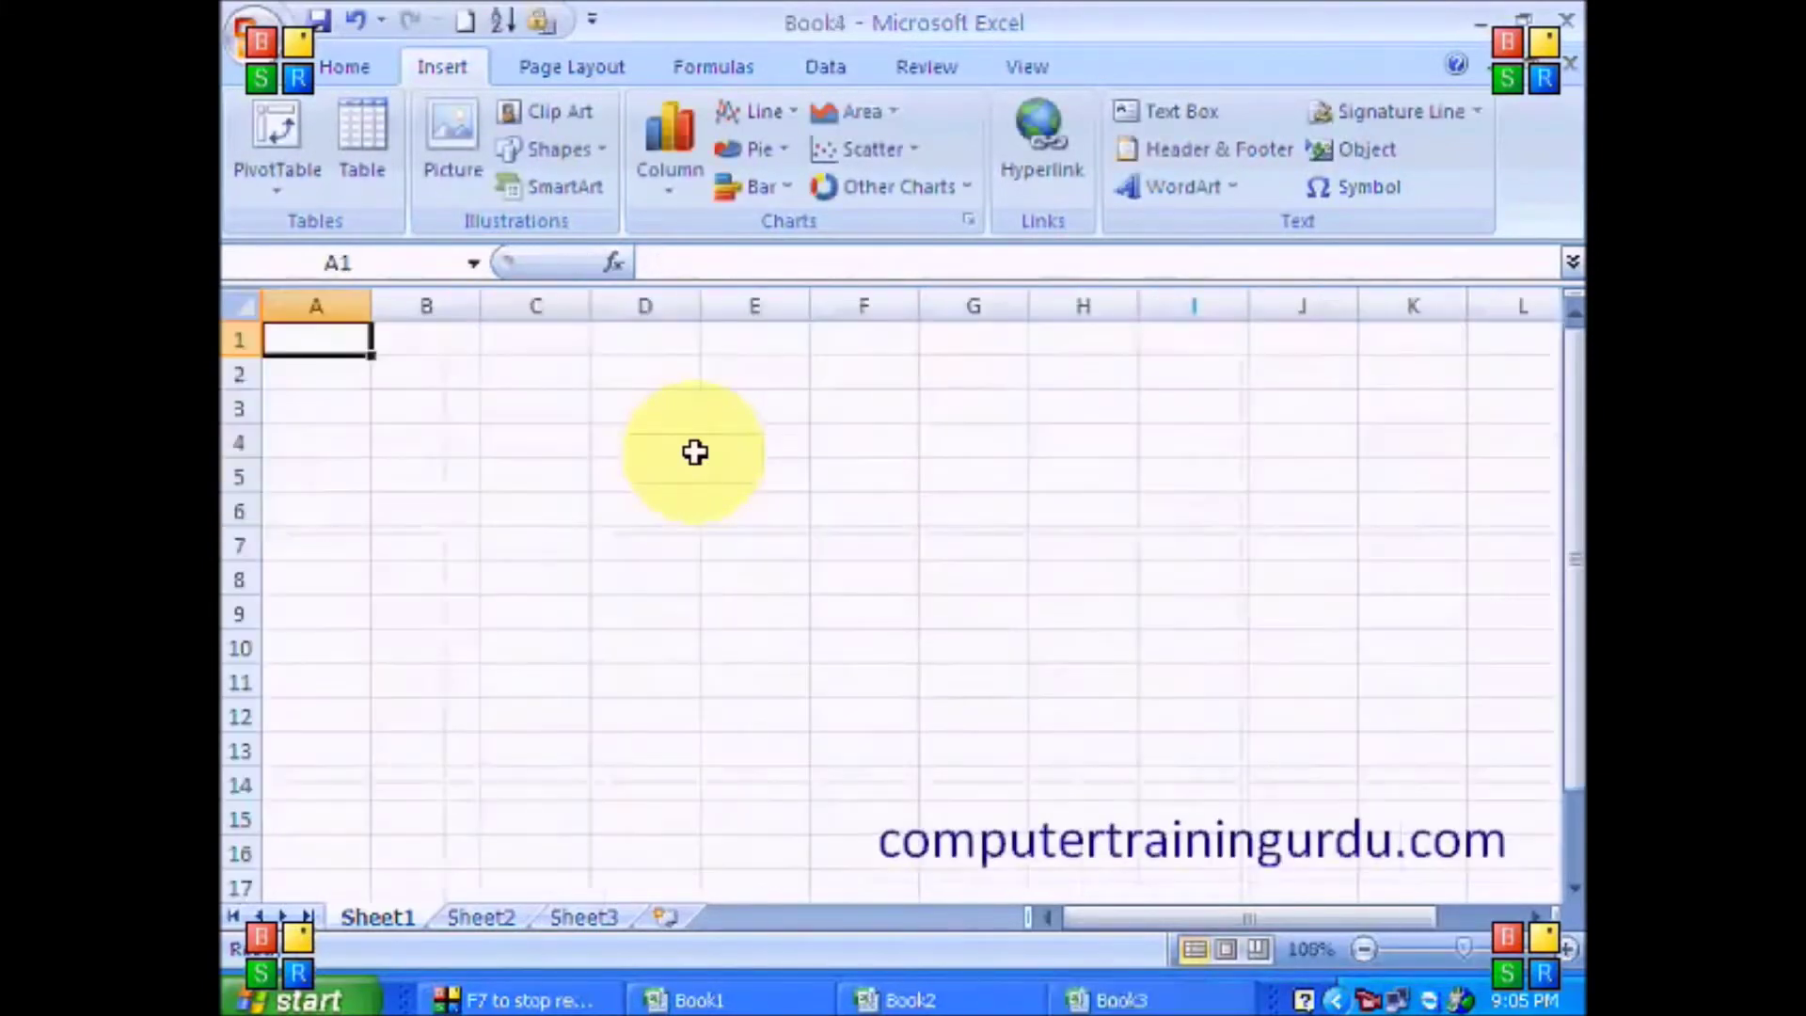
scroll(694, 452, "up", 3)
type("=")
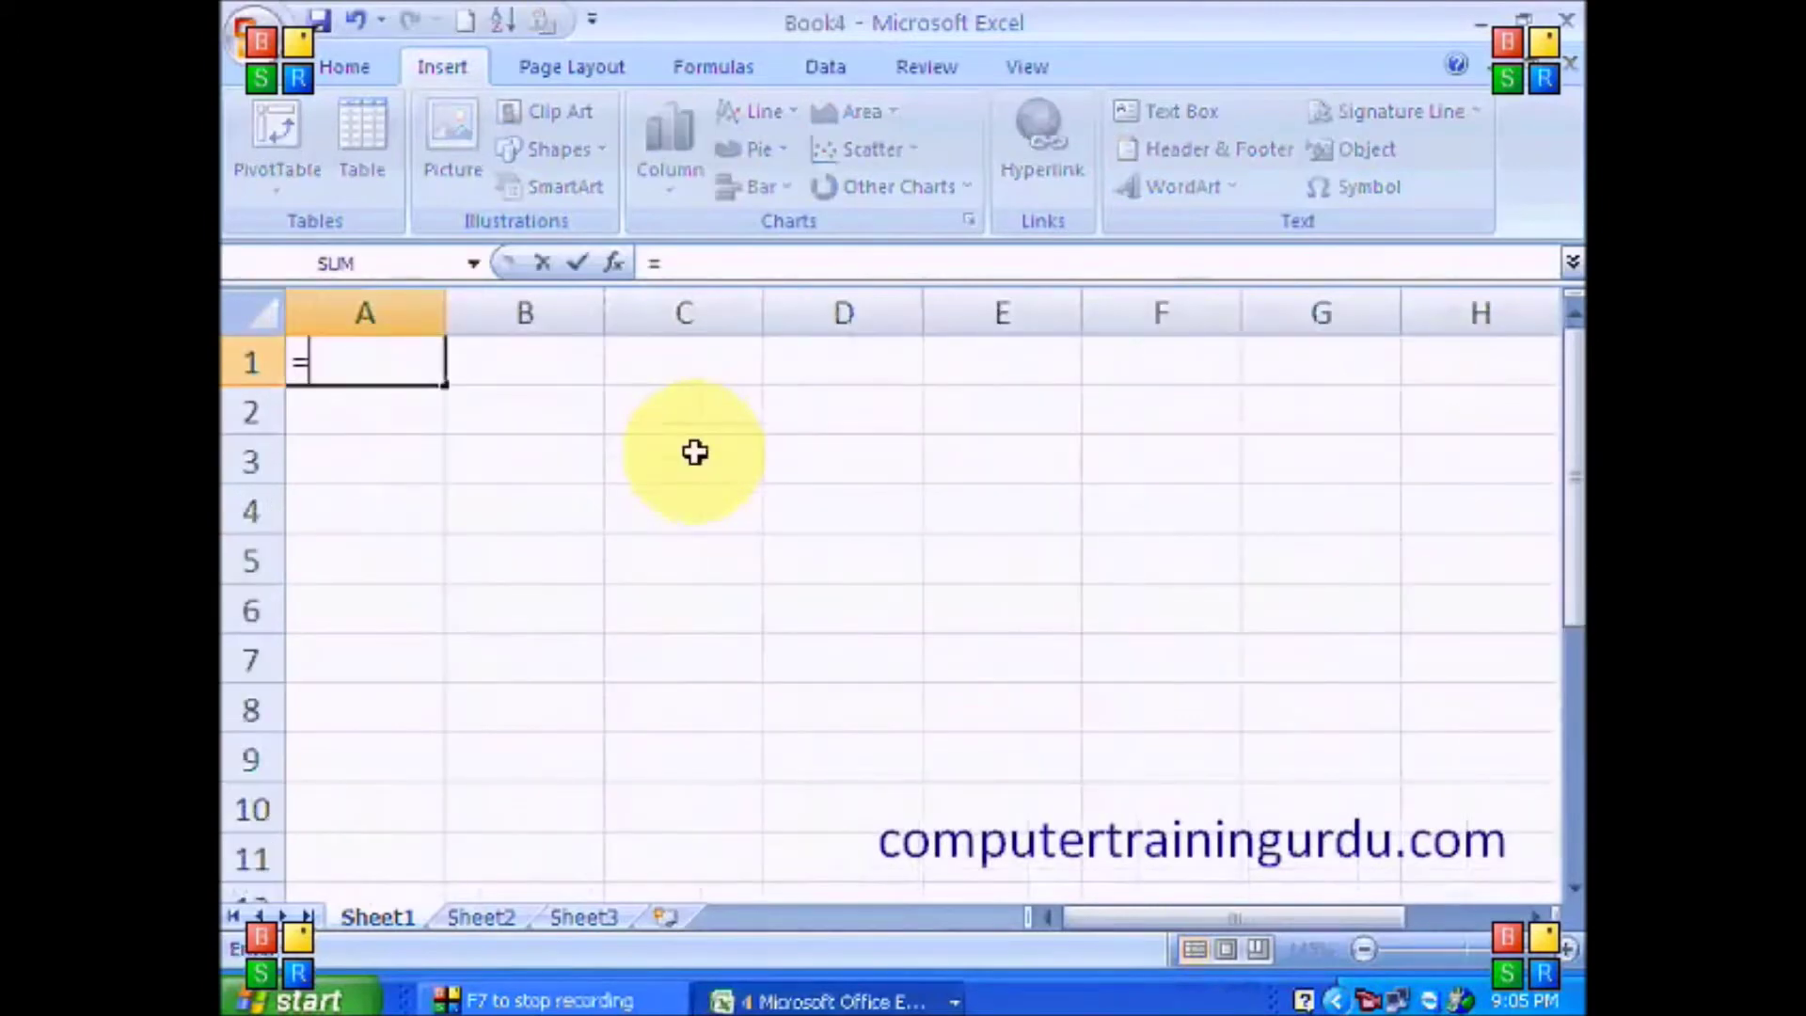
type("S")
key("BackSpace")
key("Escape")
Step: Enter Oct, Nov and Dec in cells A1 to A3 of the fourth workbook
type("Oct")
key("Return")
type("Nov")
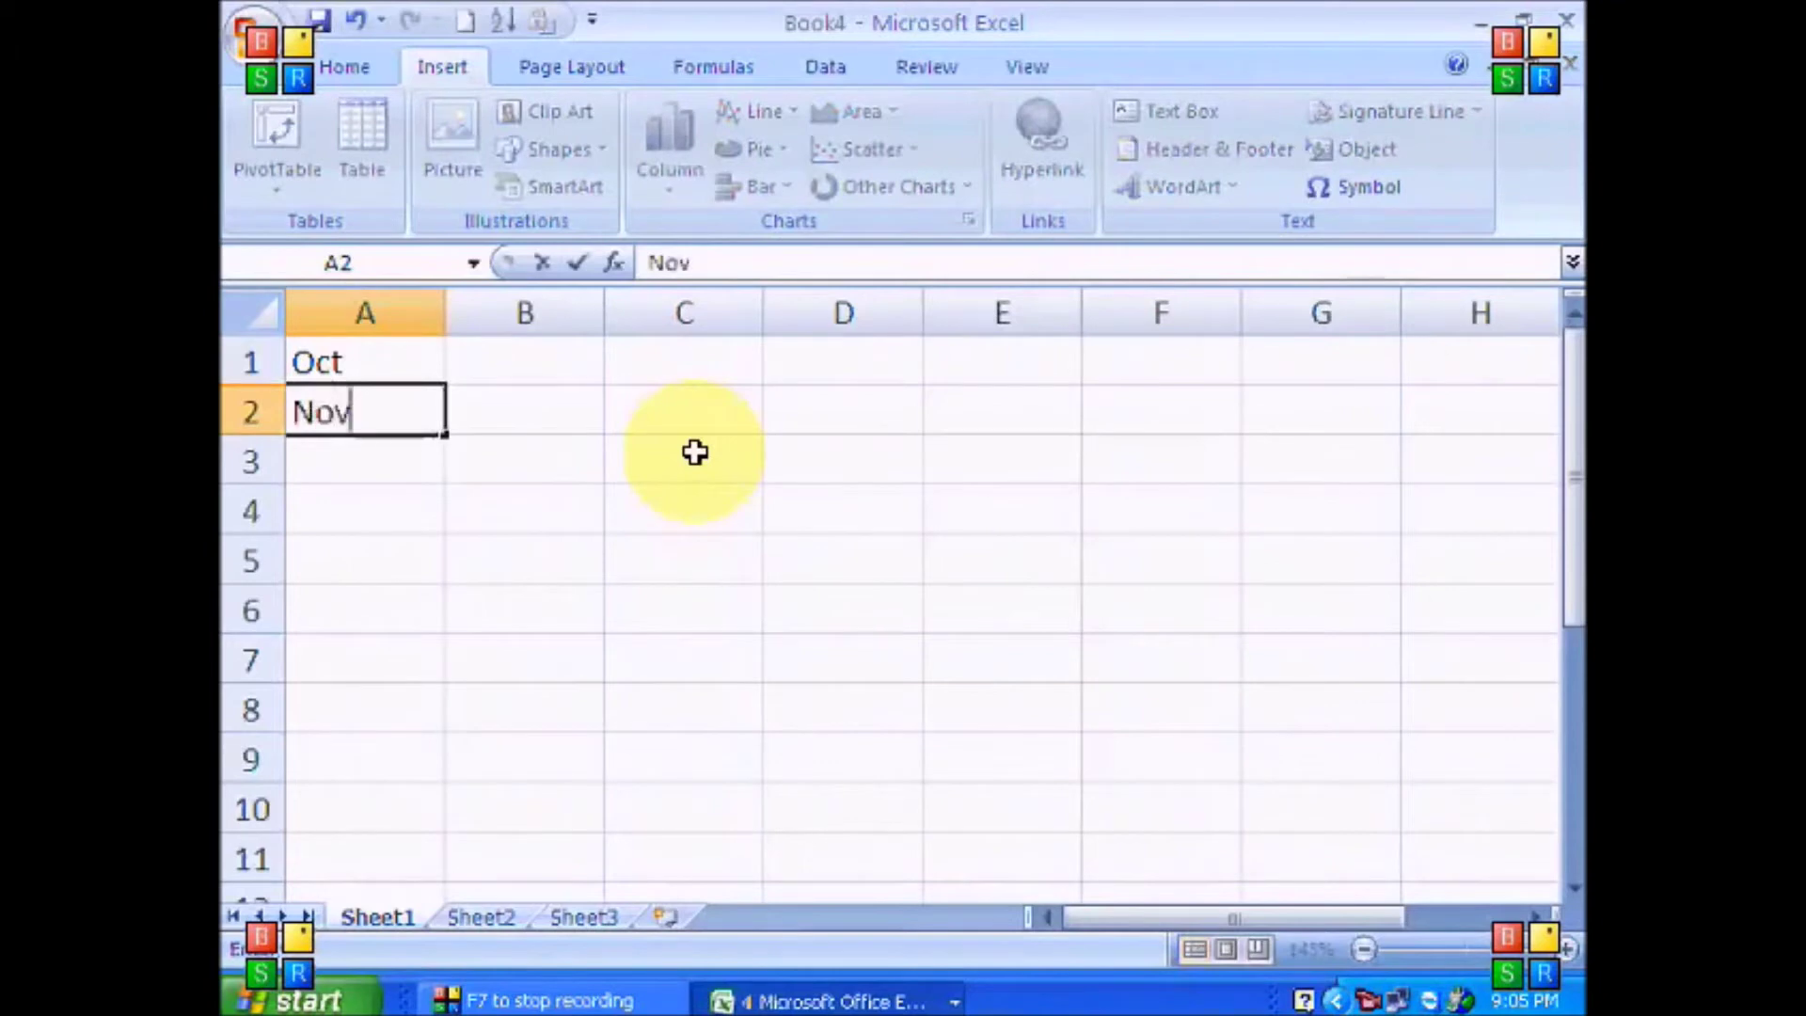
key("Return")
type("Dec")
Step: Enter 3000, 4000 and 5000 in cells B1 to B3 beside Oct, Nov and Dec
key("Up")
key("Up")
key("Right")
type("3000")
key("Return")
type("4000")
key("Return")
type("5000")
key("Return")
Step: Create a fifth blank workbook and enlarge its worksheet zoom to 175%
key("ctrl+n")
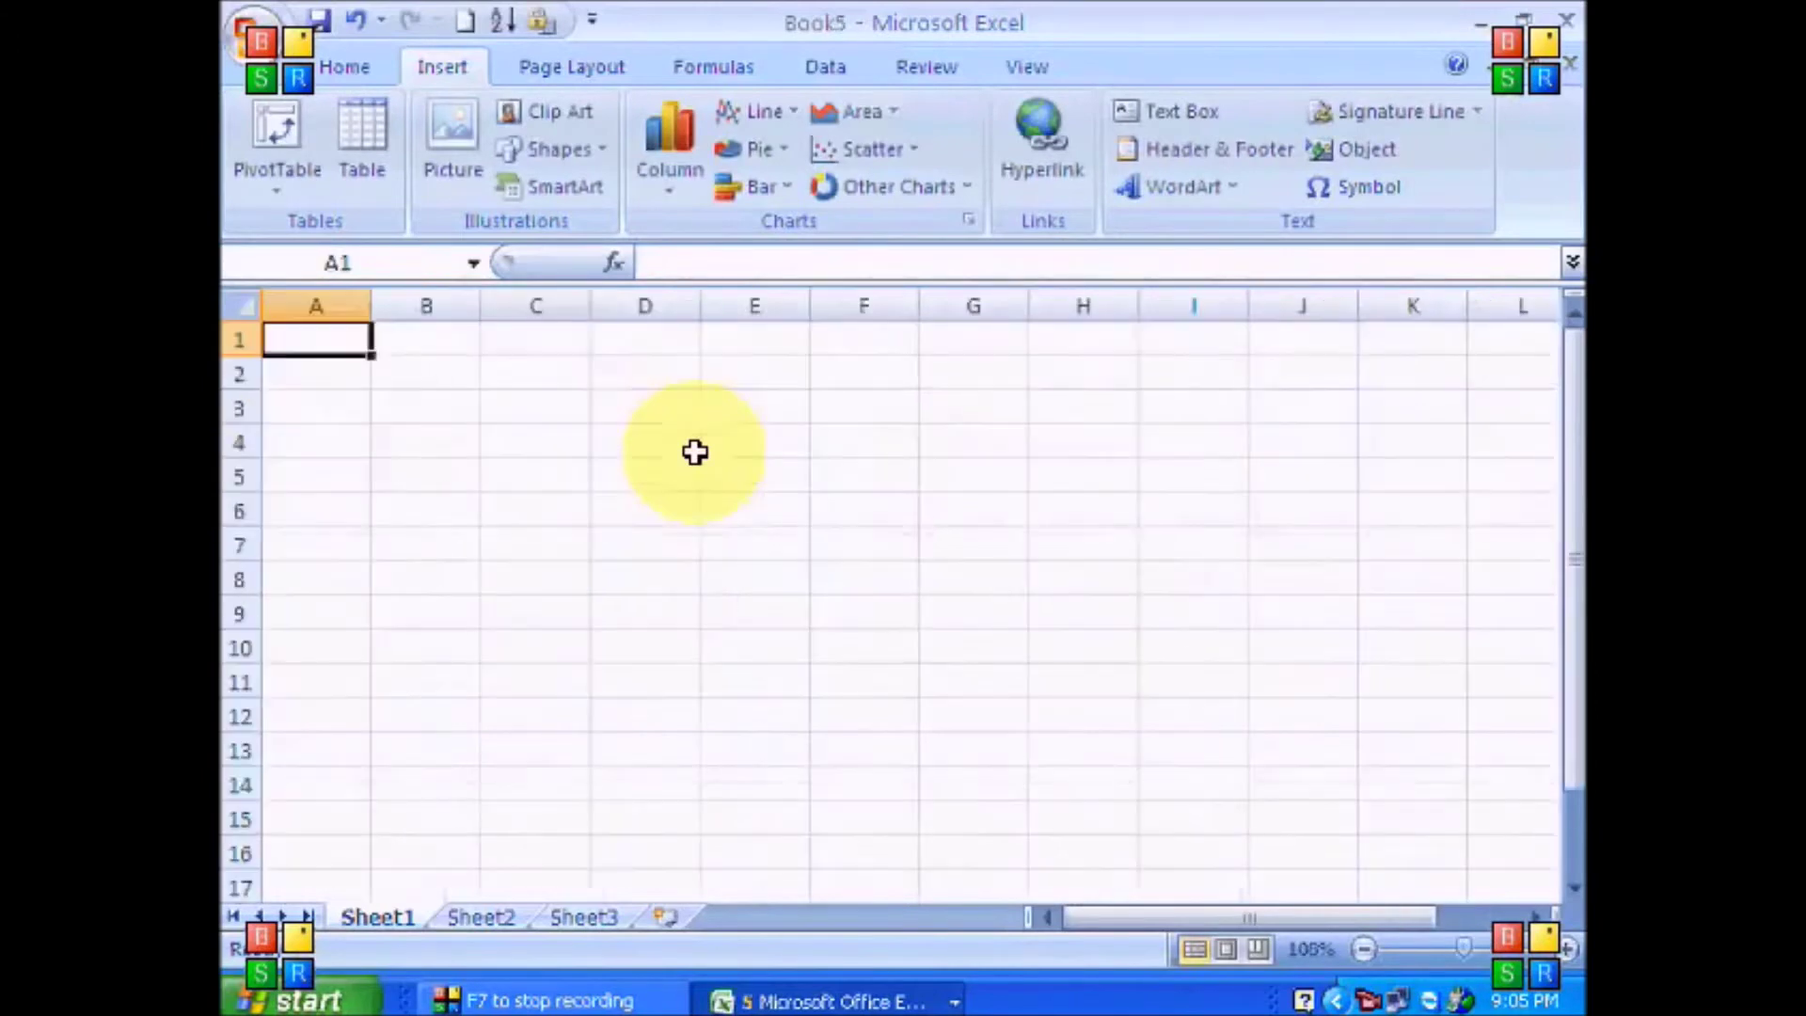
scroll(695, 453, "up", 5, "ctrl")
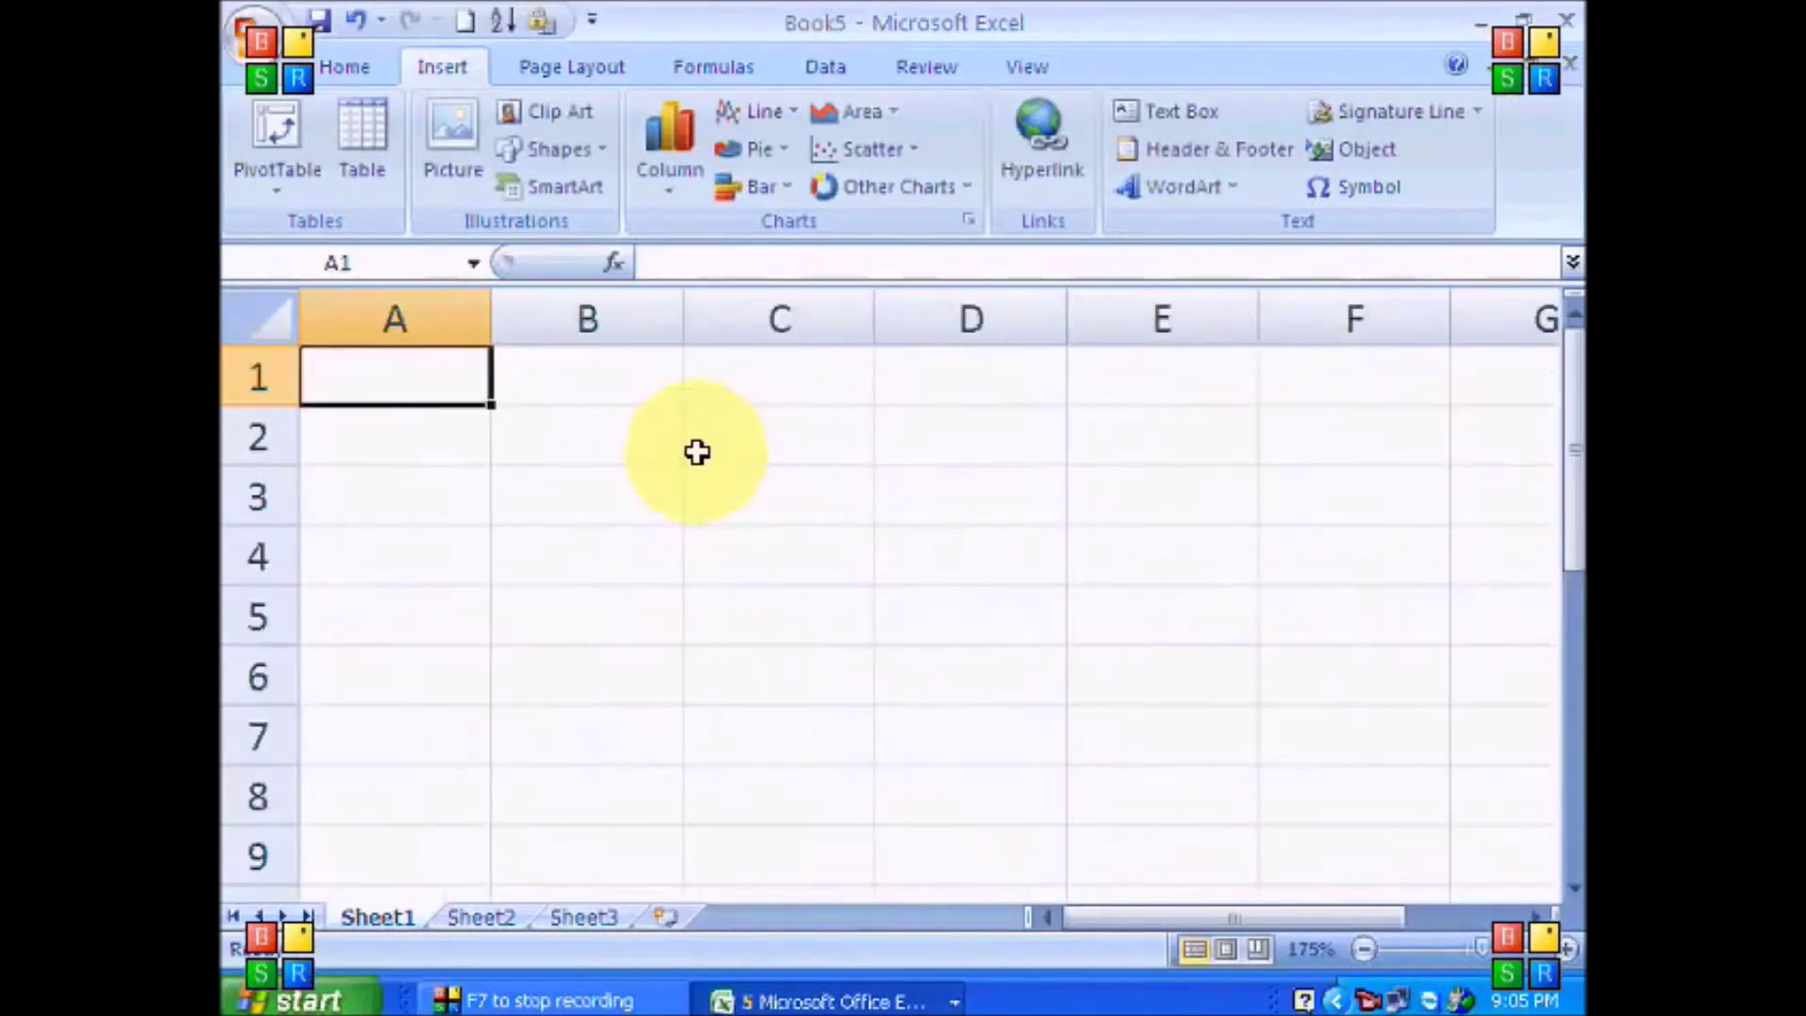
Step: In Book4, total the Oct to Dec values with AutoSum in cell B4
key("ctrl+Tab")
left_click_drag(569, 377, 558, 506)
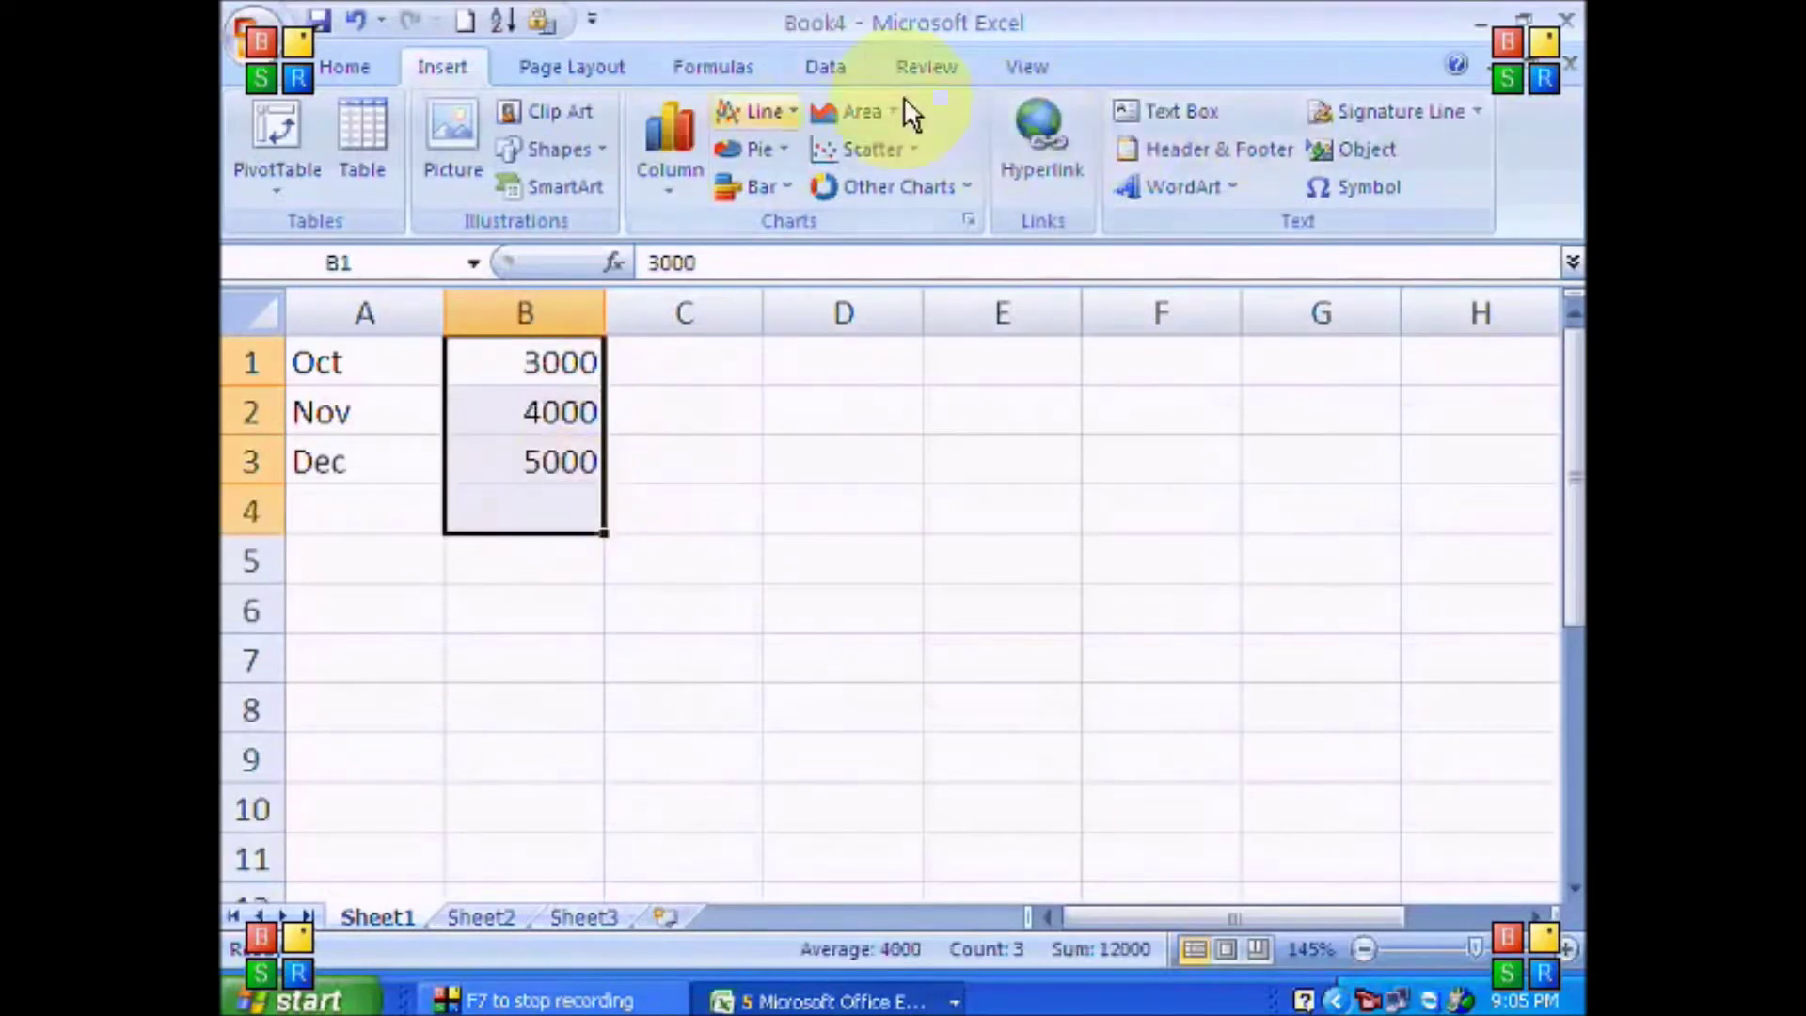
left_click(348, 66)
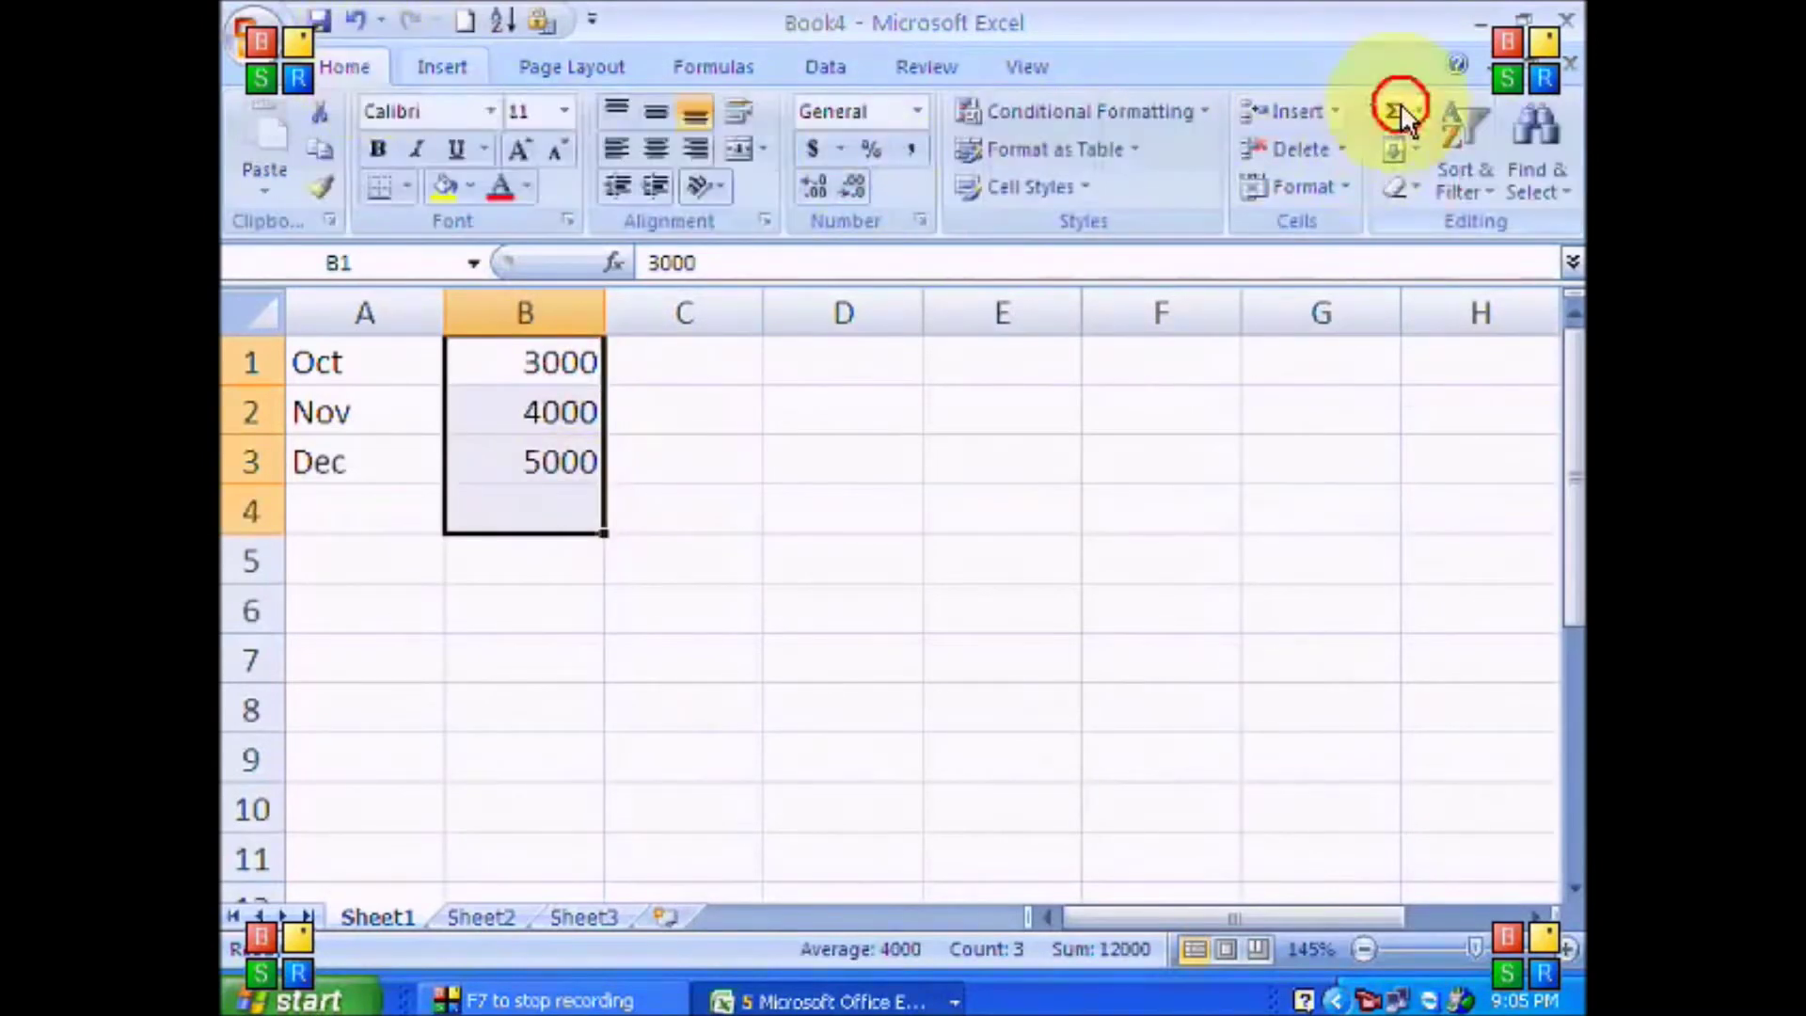
left_click(1393, 111)
Step: Switch to Book1 and total the Jan to Mar values with AutoSum in cell B4
left_click(816, 1001)
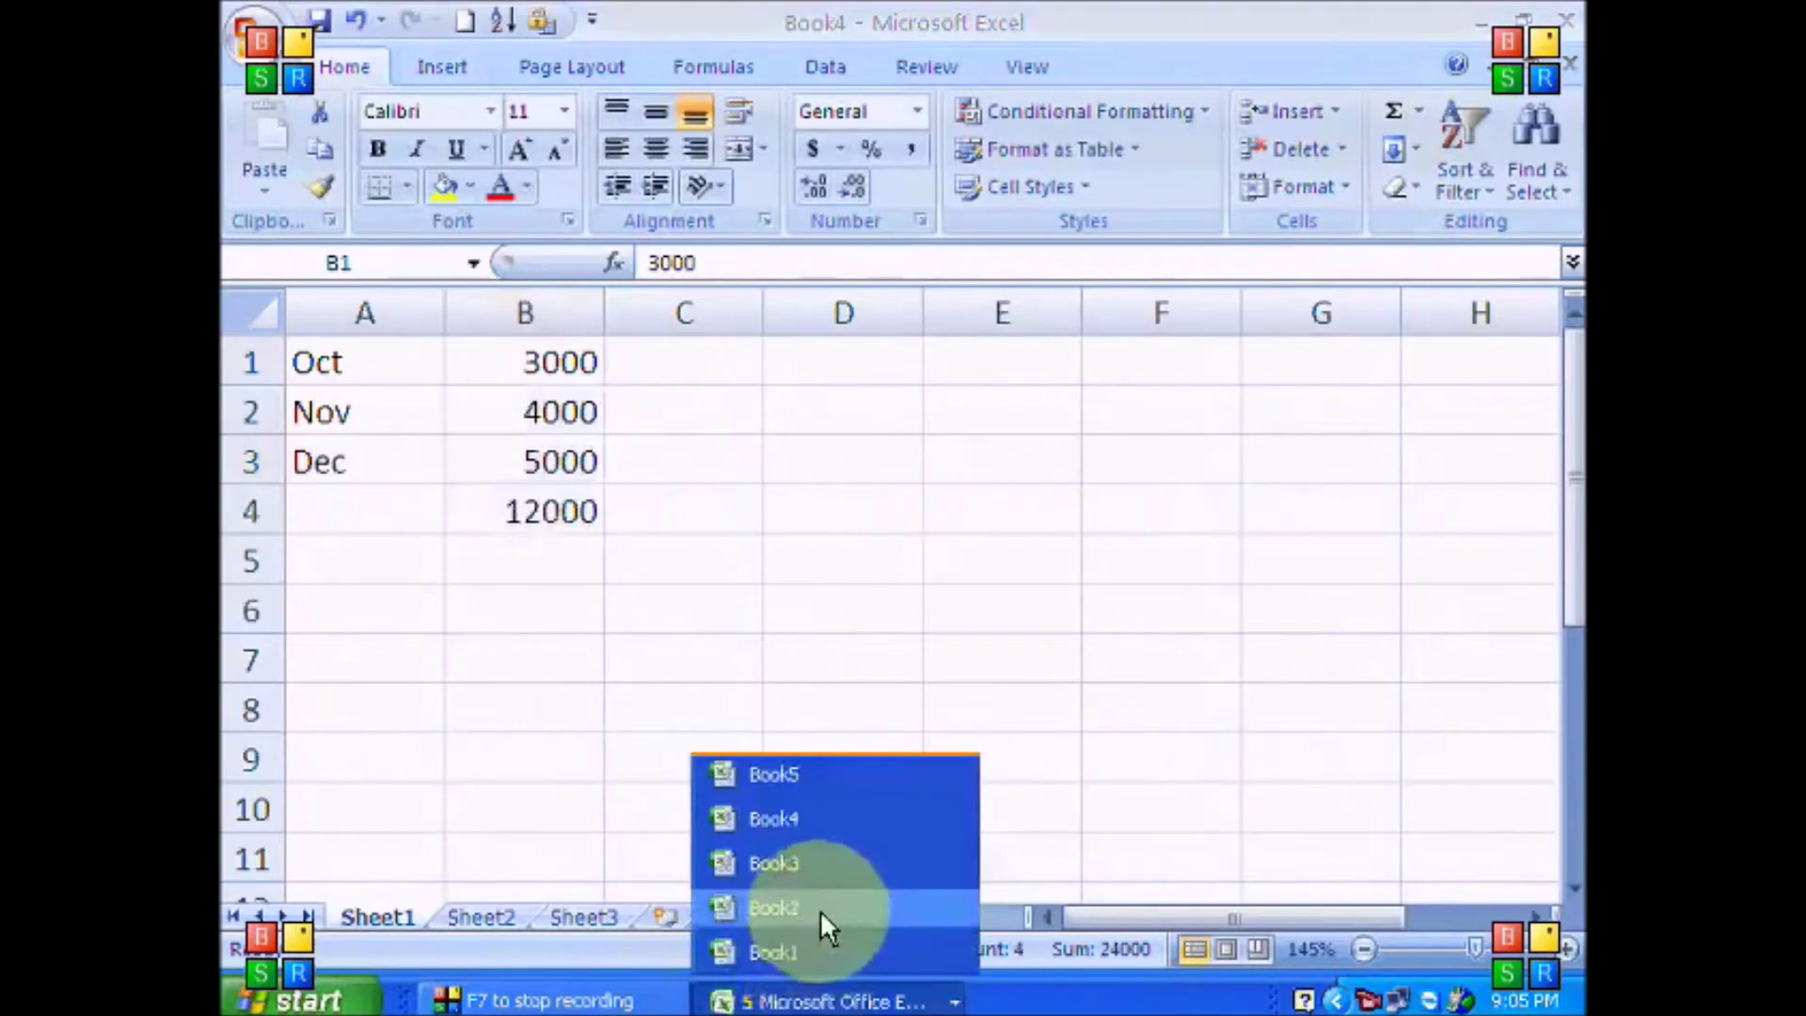
left_click(743, 903)
left_click_drag(564, 377, 592, 527)
left_click(1393, 111)
Step: Switch to Book2 and total the April to June values with AutoSum in cell B4
left_click(880, 1000)
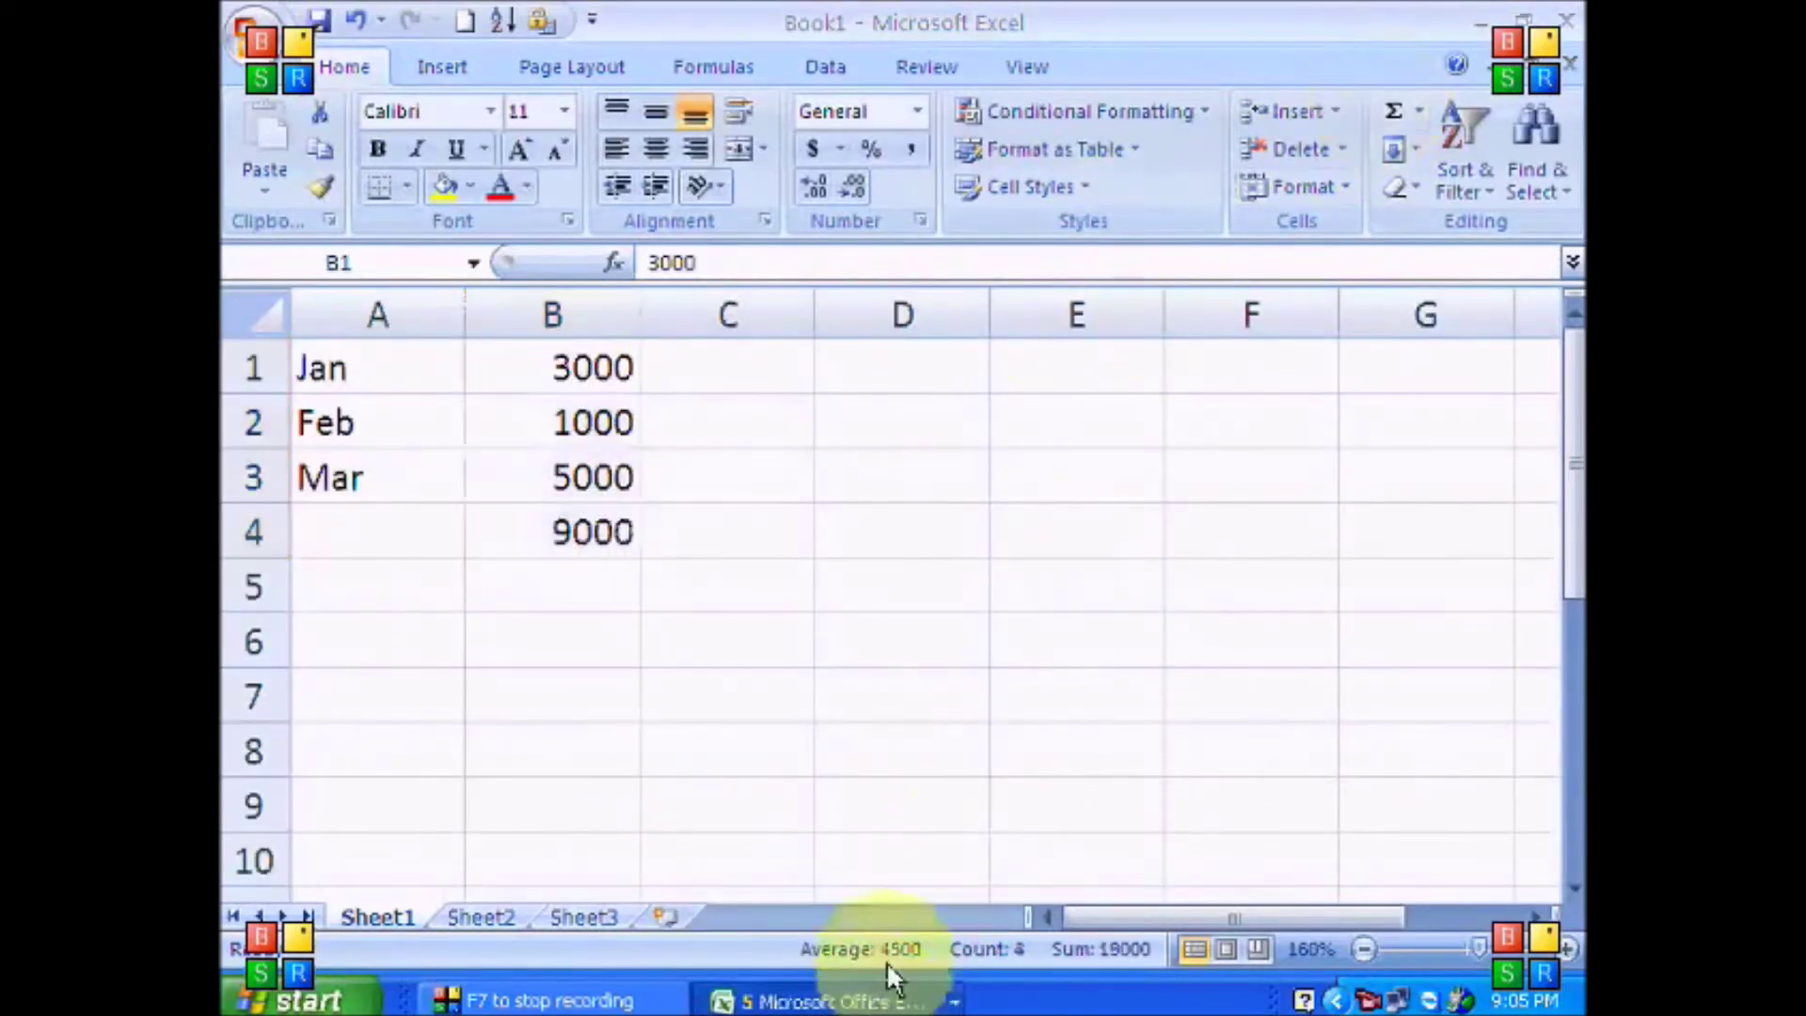
left_click(887, 908)
left_click_drag(564, 371, 604, 531)
left_click(1394, 111)
Step: Switch to Book3 and total the July to Sep values with AutoSum in cell B4
left_click(847, 1001)
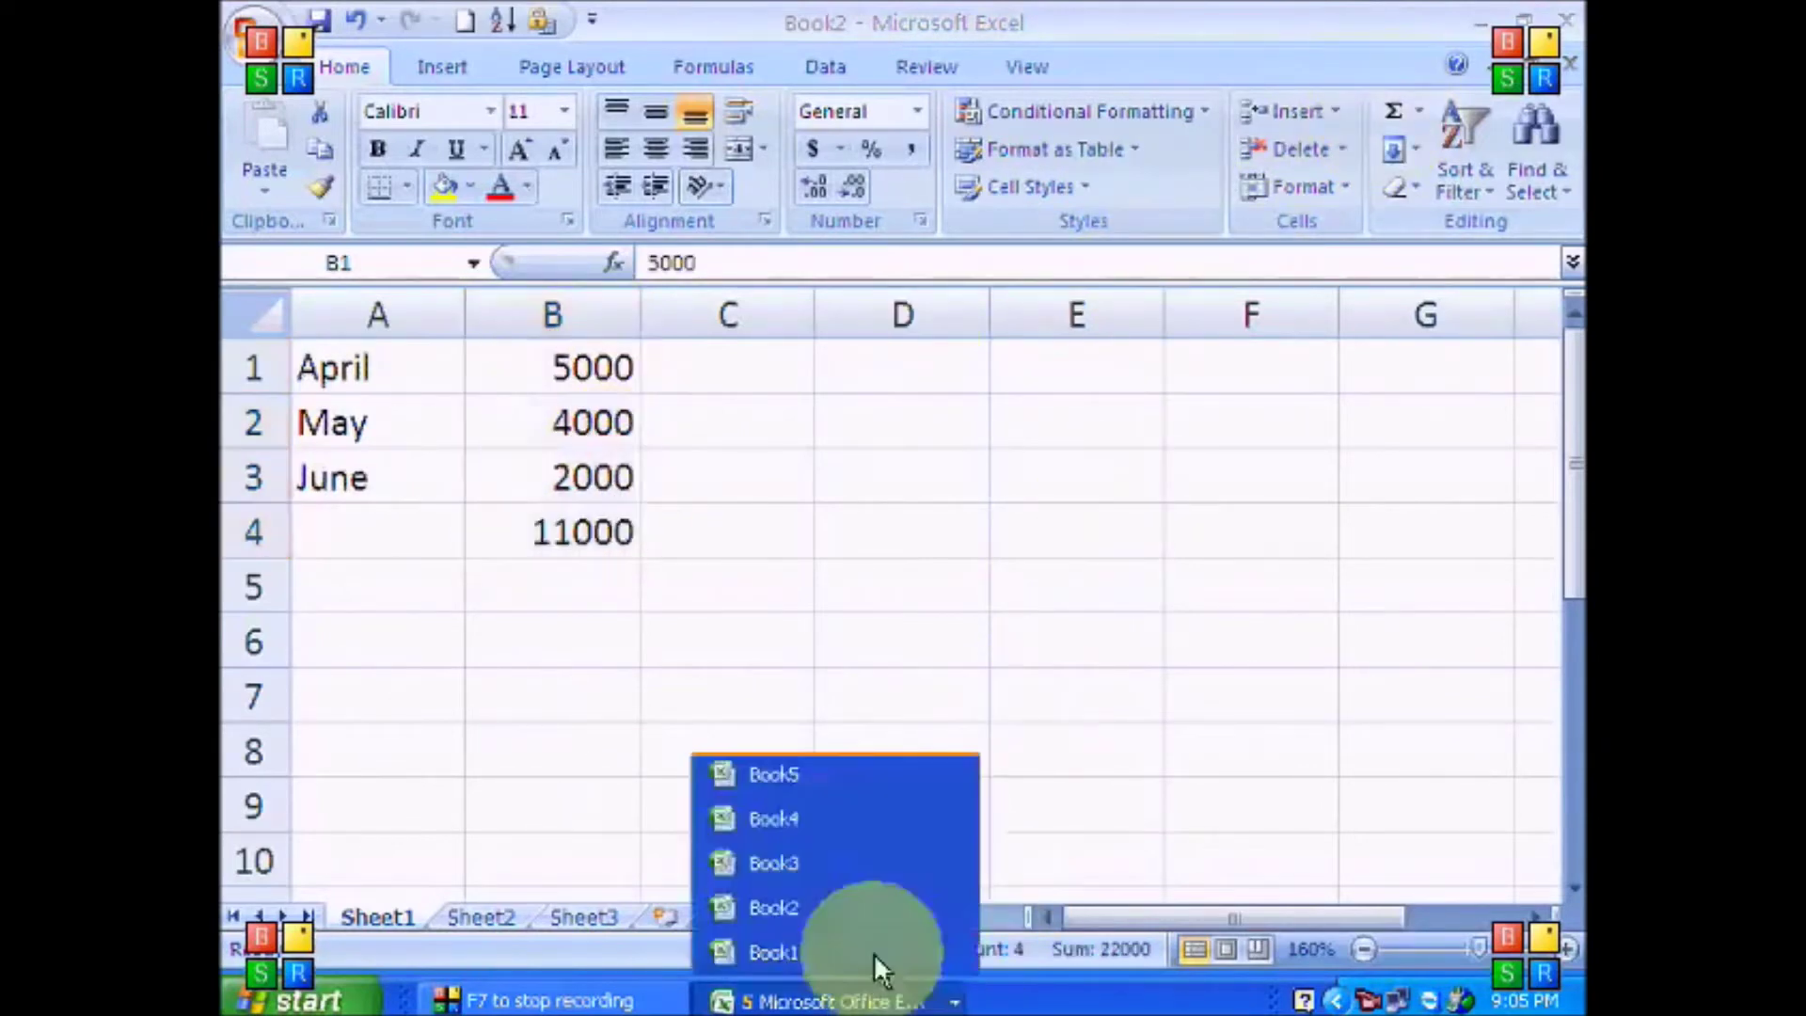
left_click(848, 866)
left_click_drag(564, 362, 588, 516)
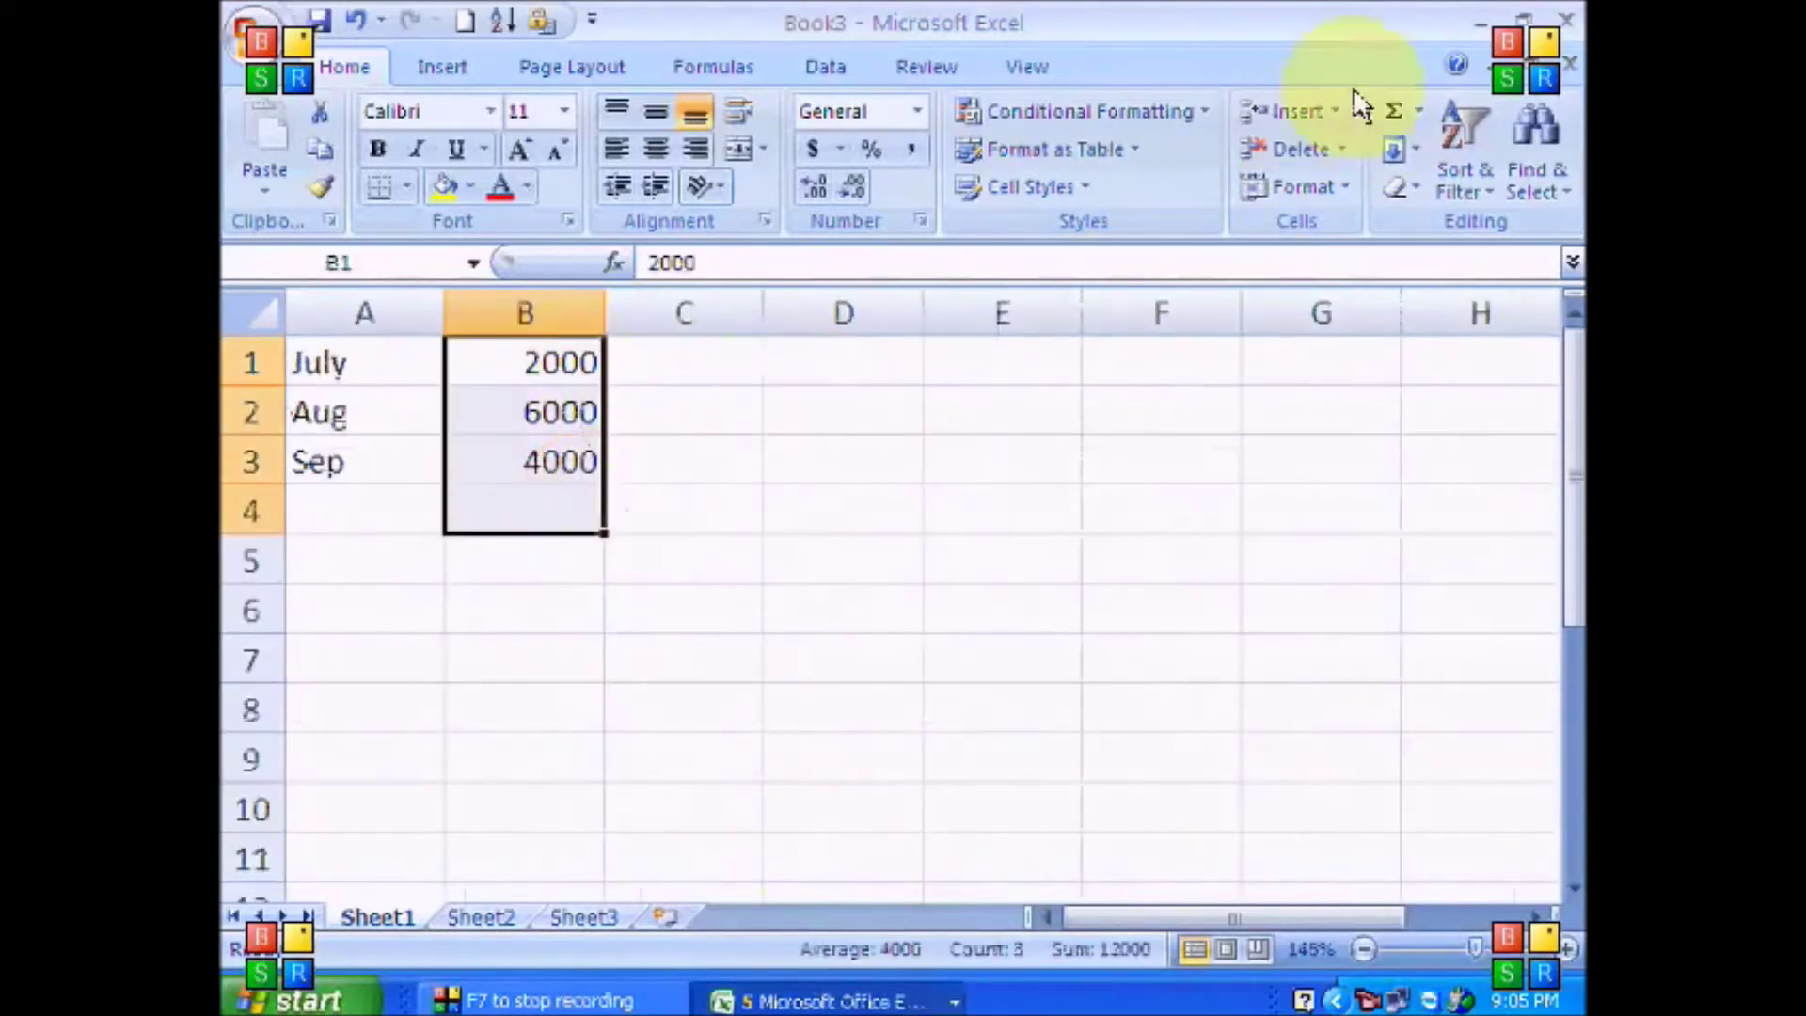
left_click(1394, 111)
Step: Look over Book4 and switch to the empty Book5 workbook
left_click(903, 996)
left_click(894, 818)
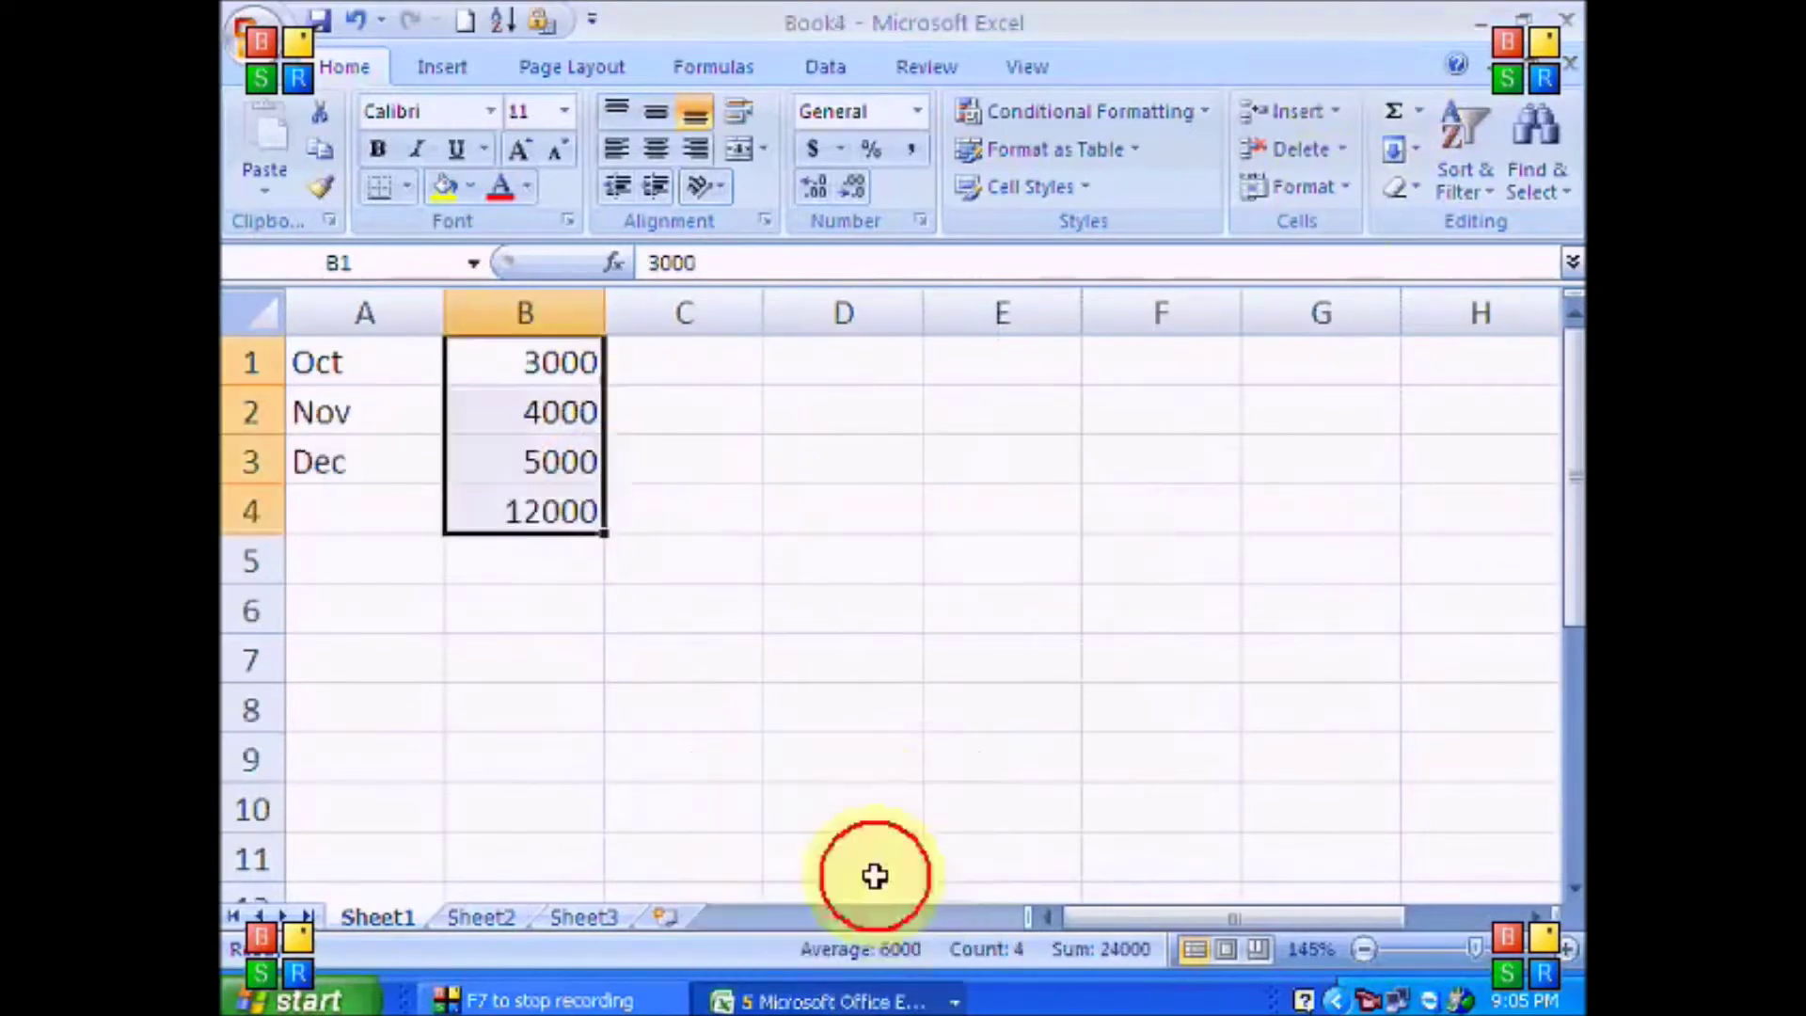
left_click(790, 1001)
left_click(798, 808)
left_click(846, 1000)
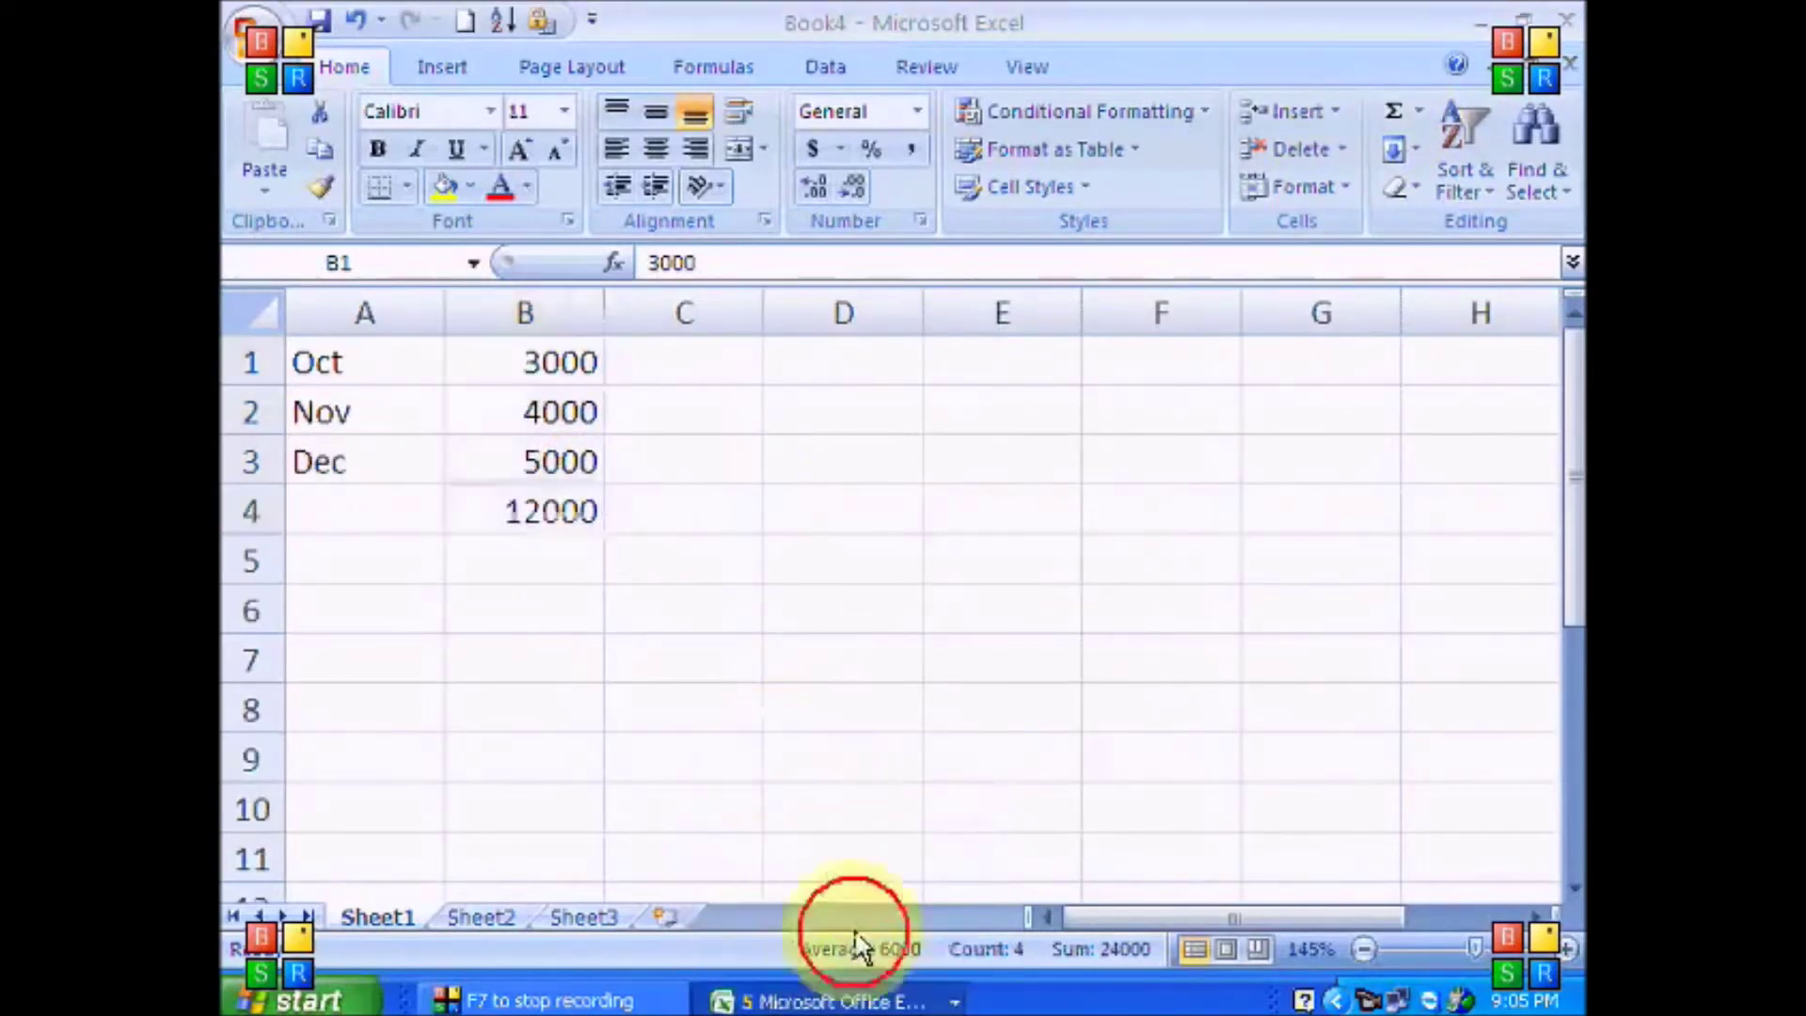
left_click(856, 773)
Step: Enter the labels First Qut., Second Qut., Third Qut. and Forth Qut. in cells A1 to A4 of Book5
type("Frist")
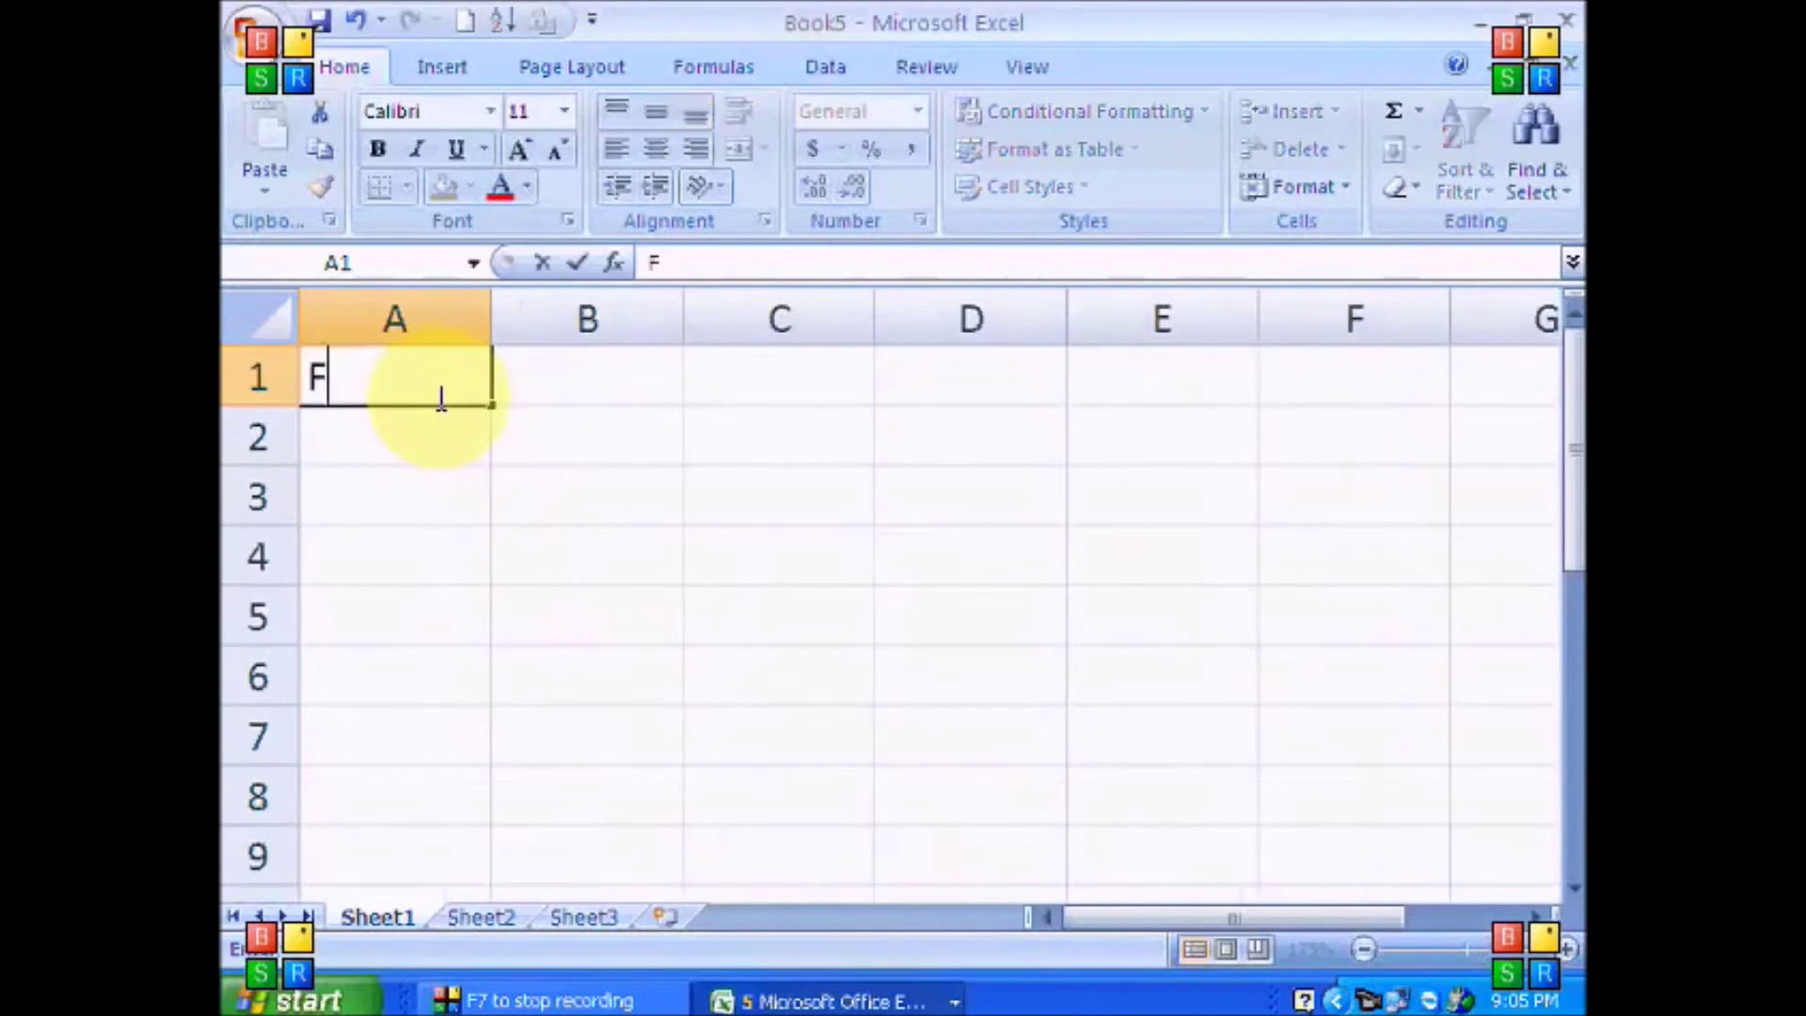
key("BackSpace")
key("BackSpace")
key("BackSpace")
type("irst Qut.")
key("Return")
type("S")
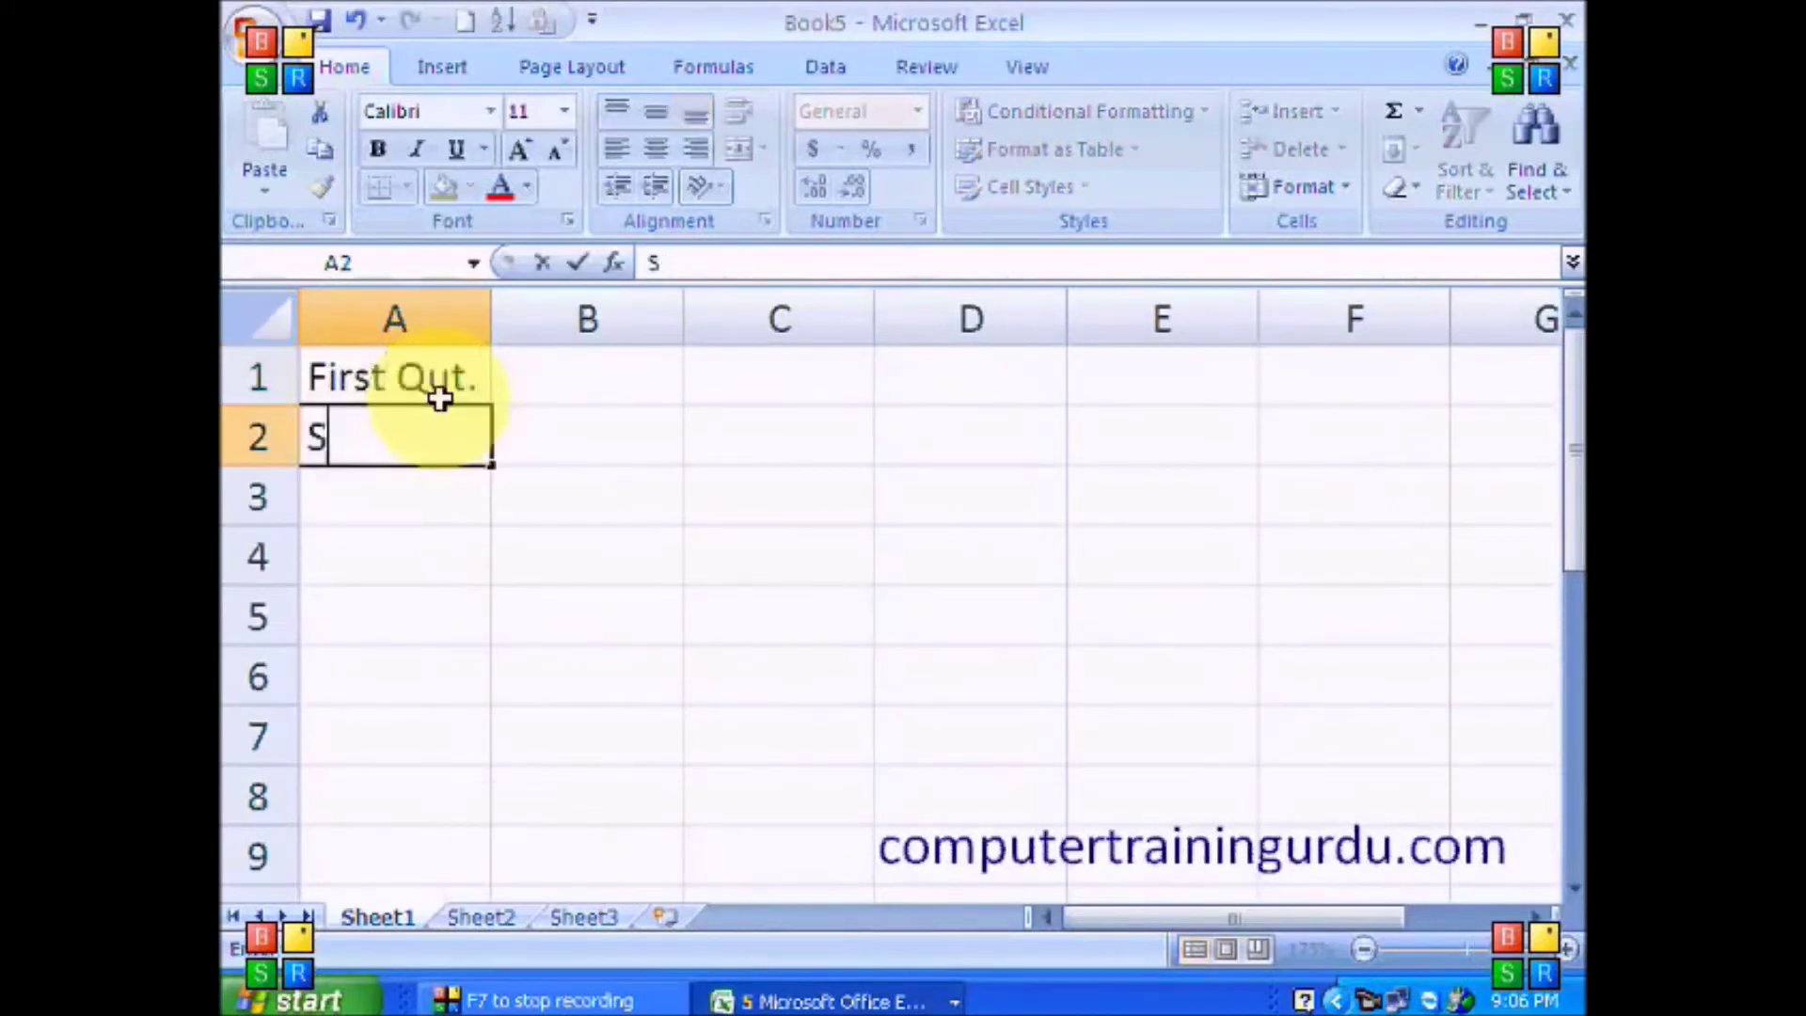
type("econd Qut.")
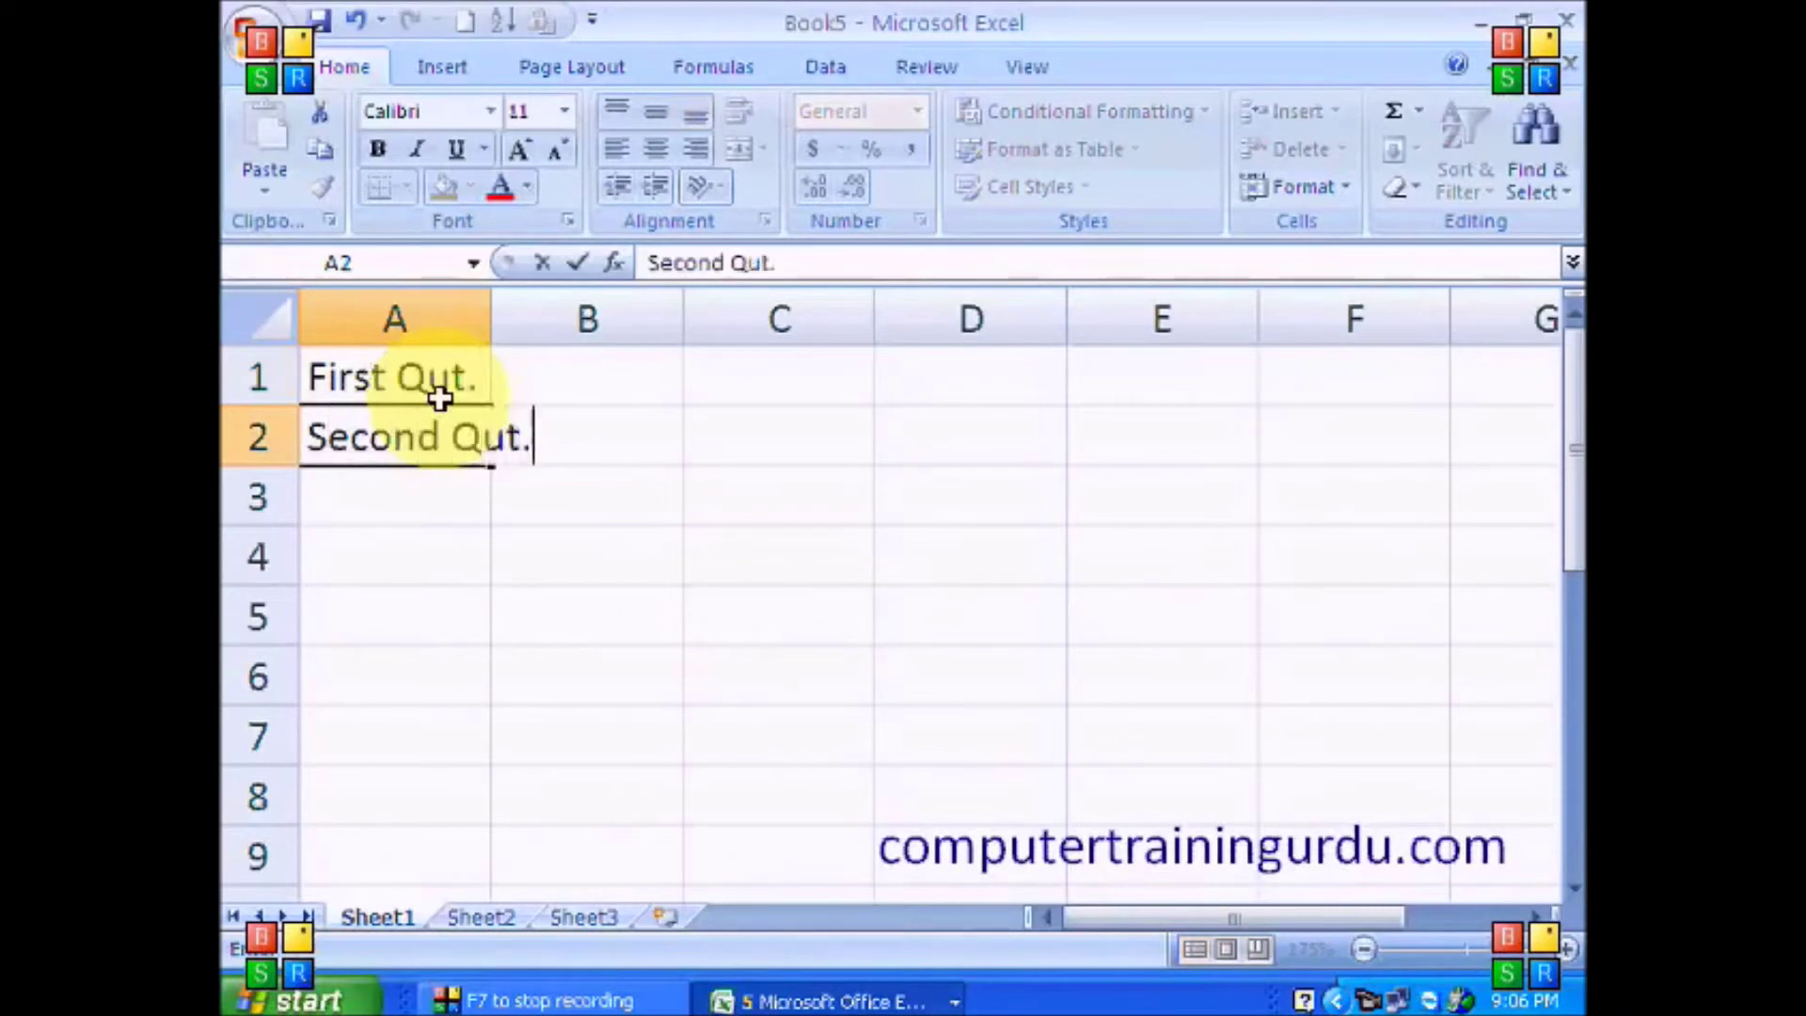
key("Return")
type("Third Qut")
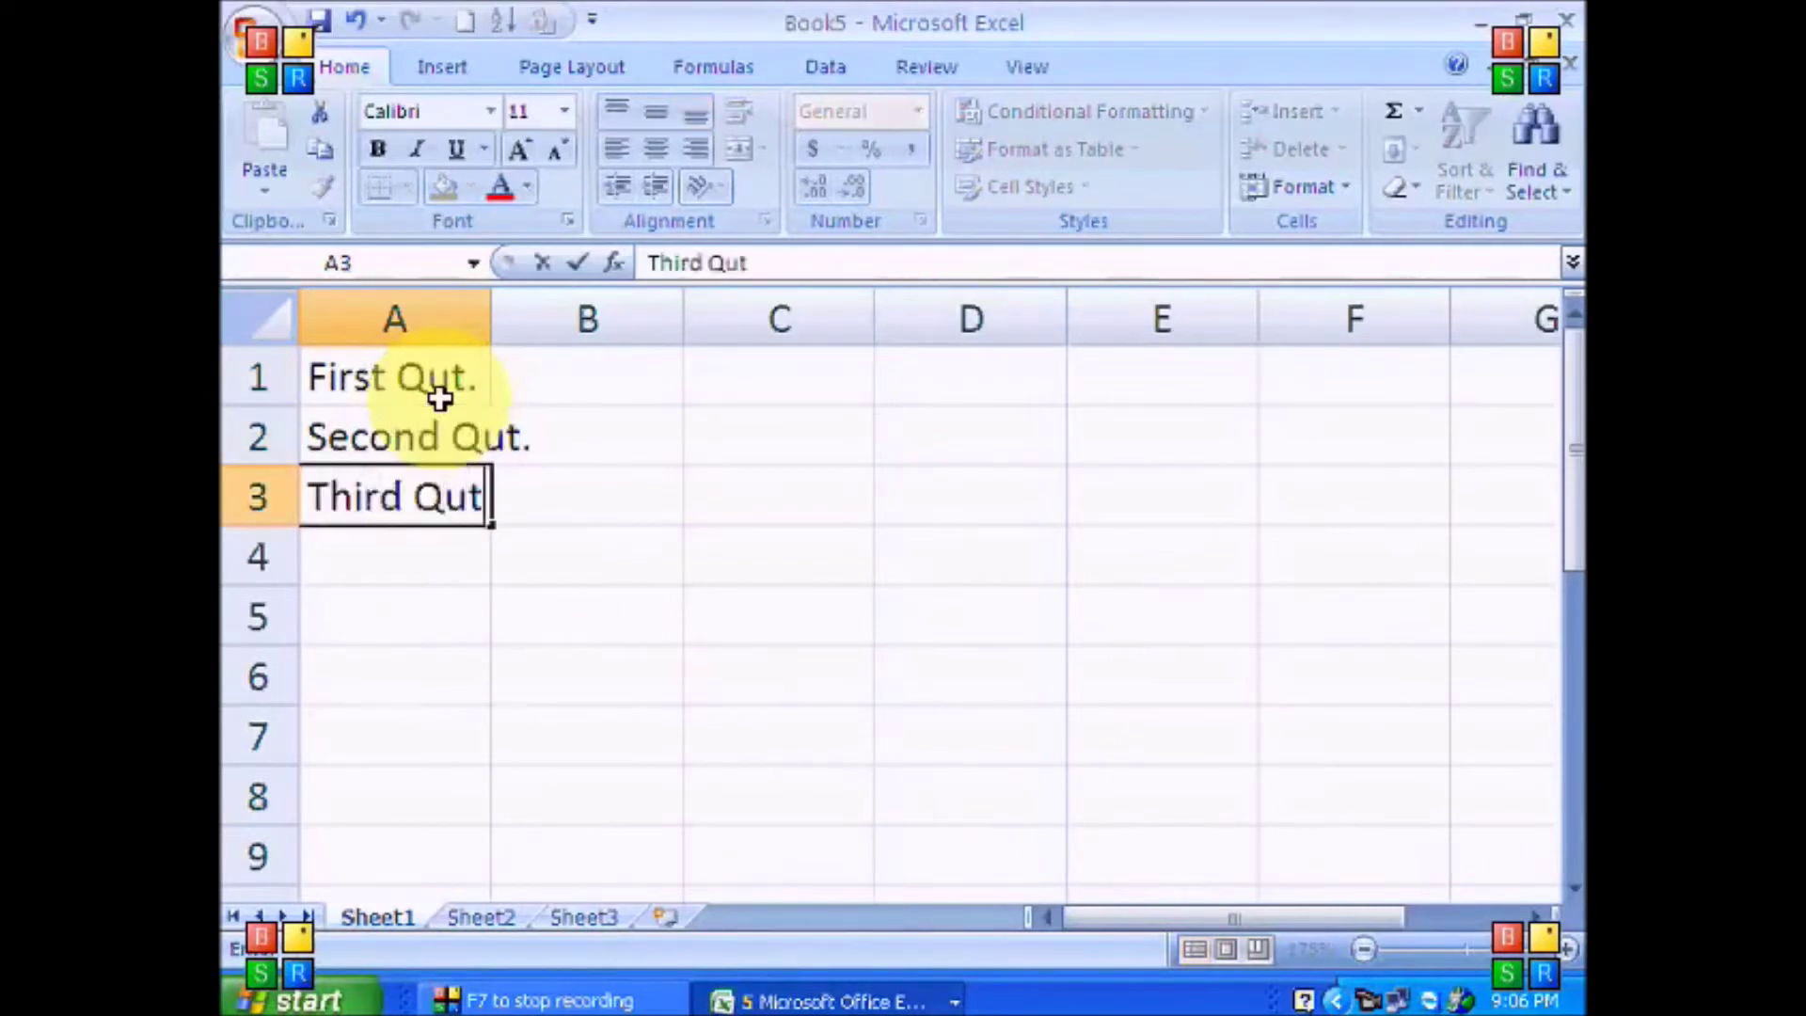
key("Return")
type("Forth Qut.")
Step: Widen column A so that the quarter labels fit inside it
key("Tab")
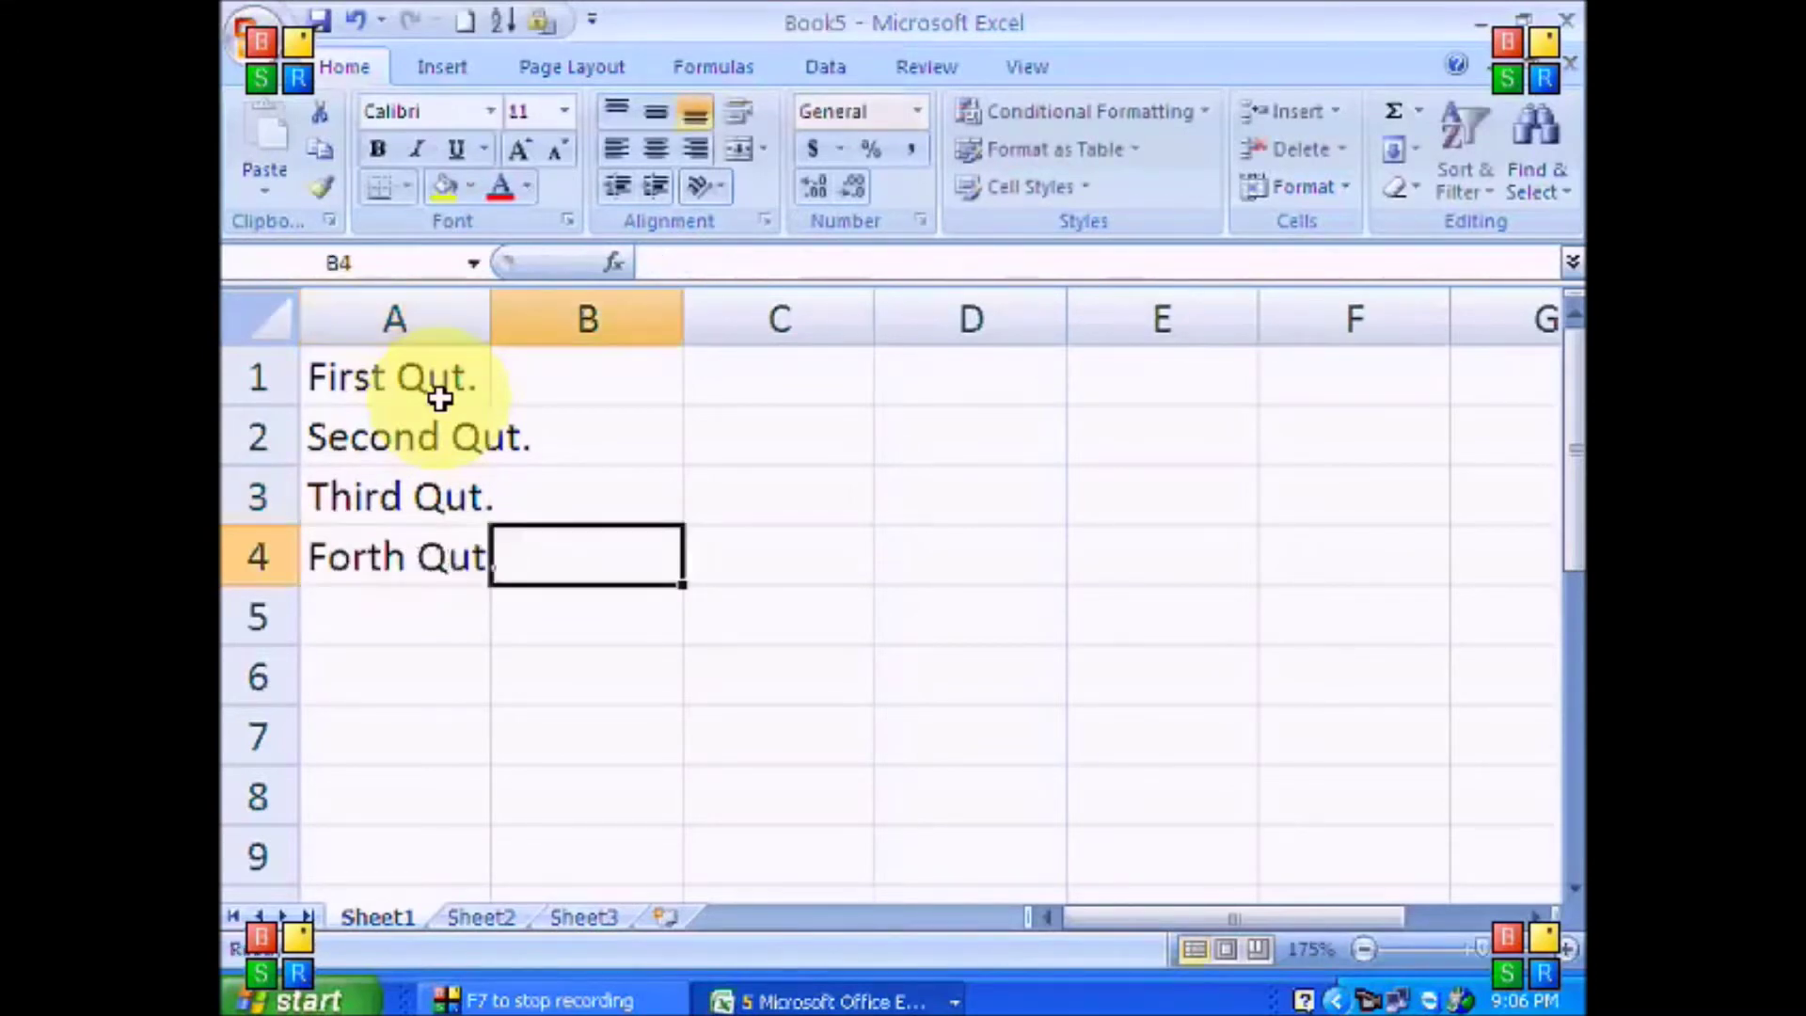
key("Up")
left_click_drag(490, 329, 542, 331)
Step: Link cell B1, beside First Qut., to the total in cell B4 of Book1's Sheet1
key("Up")
key("Up")
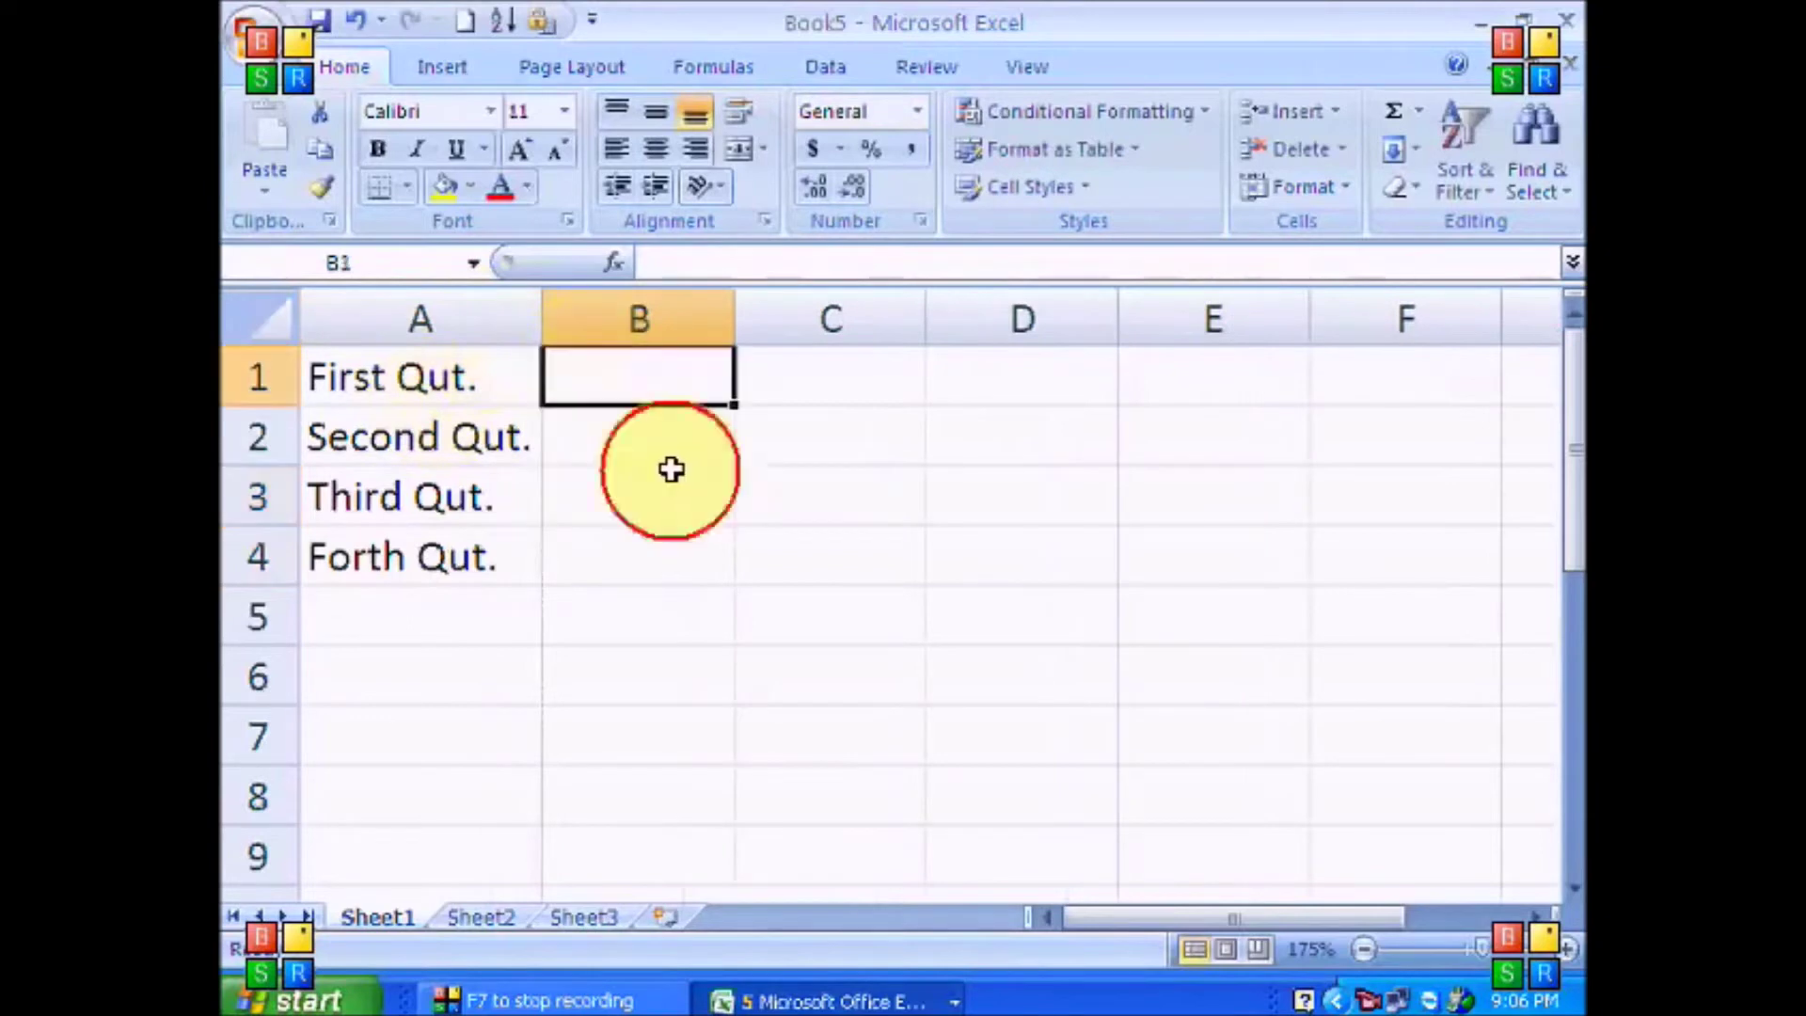
type("=")
left_click(851, 1001)
left_click(854, 953)
left_click(589, 545)
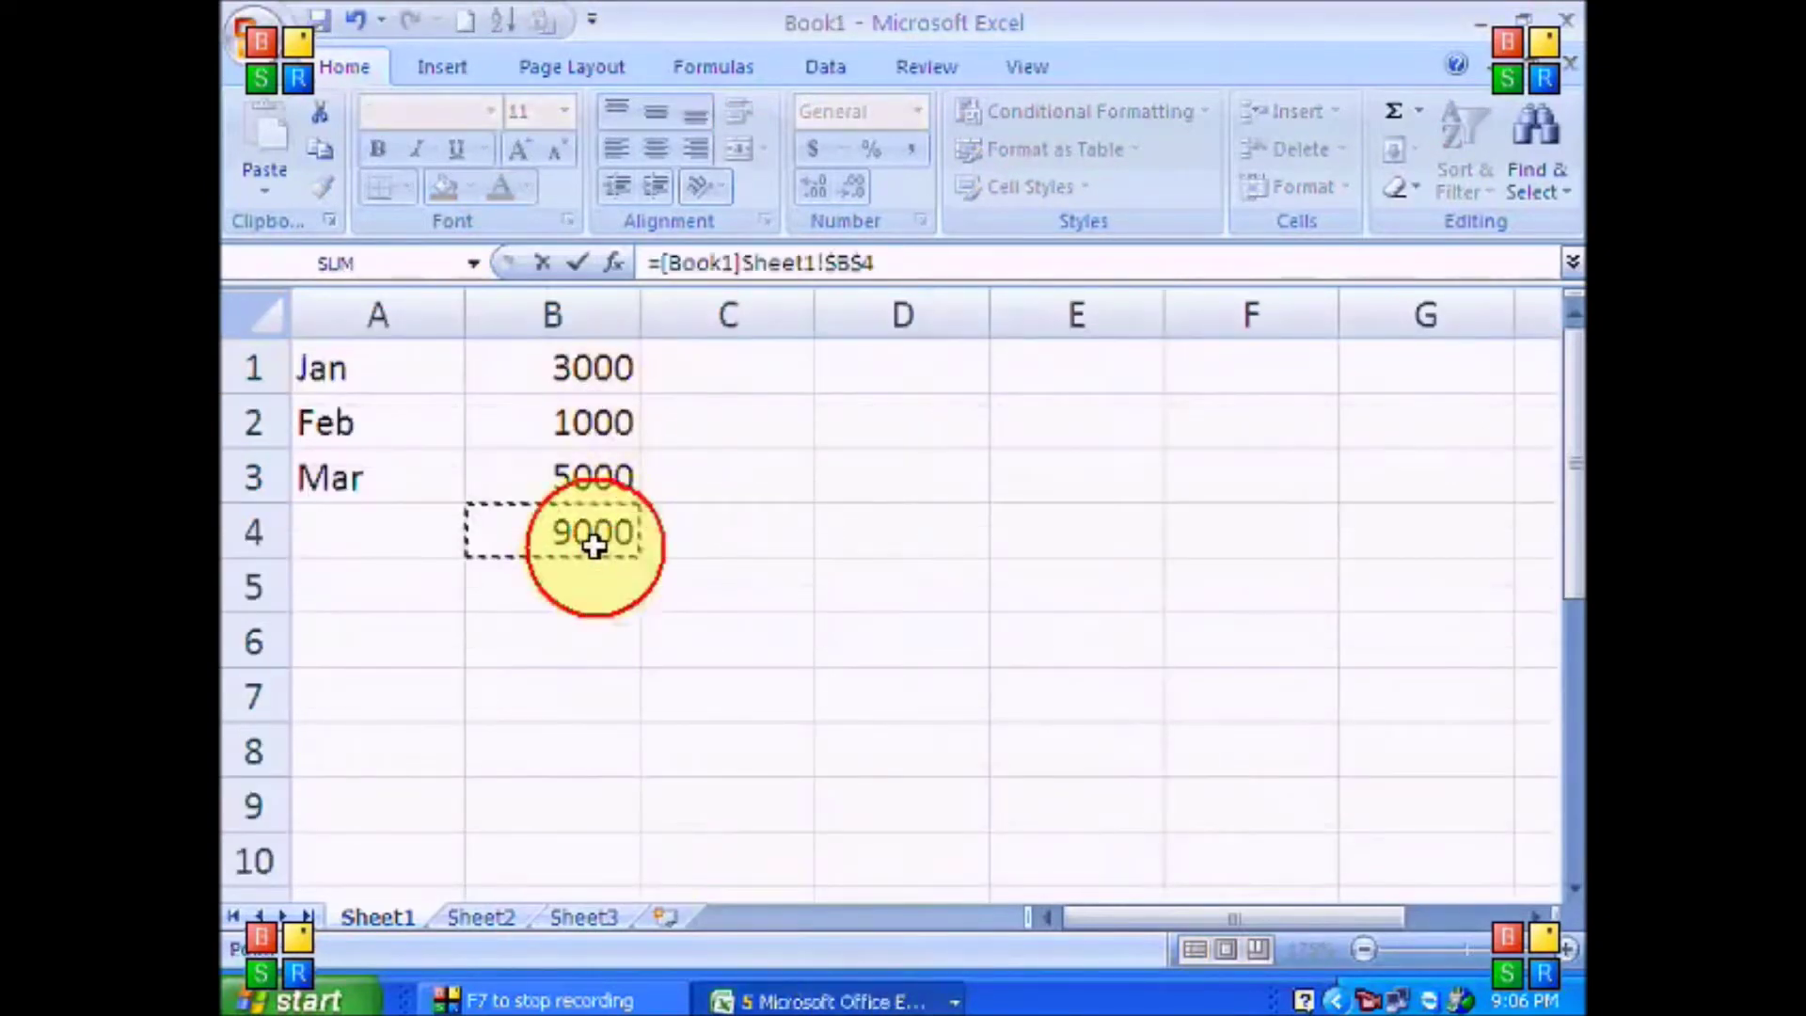
key("Return")
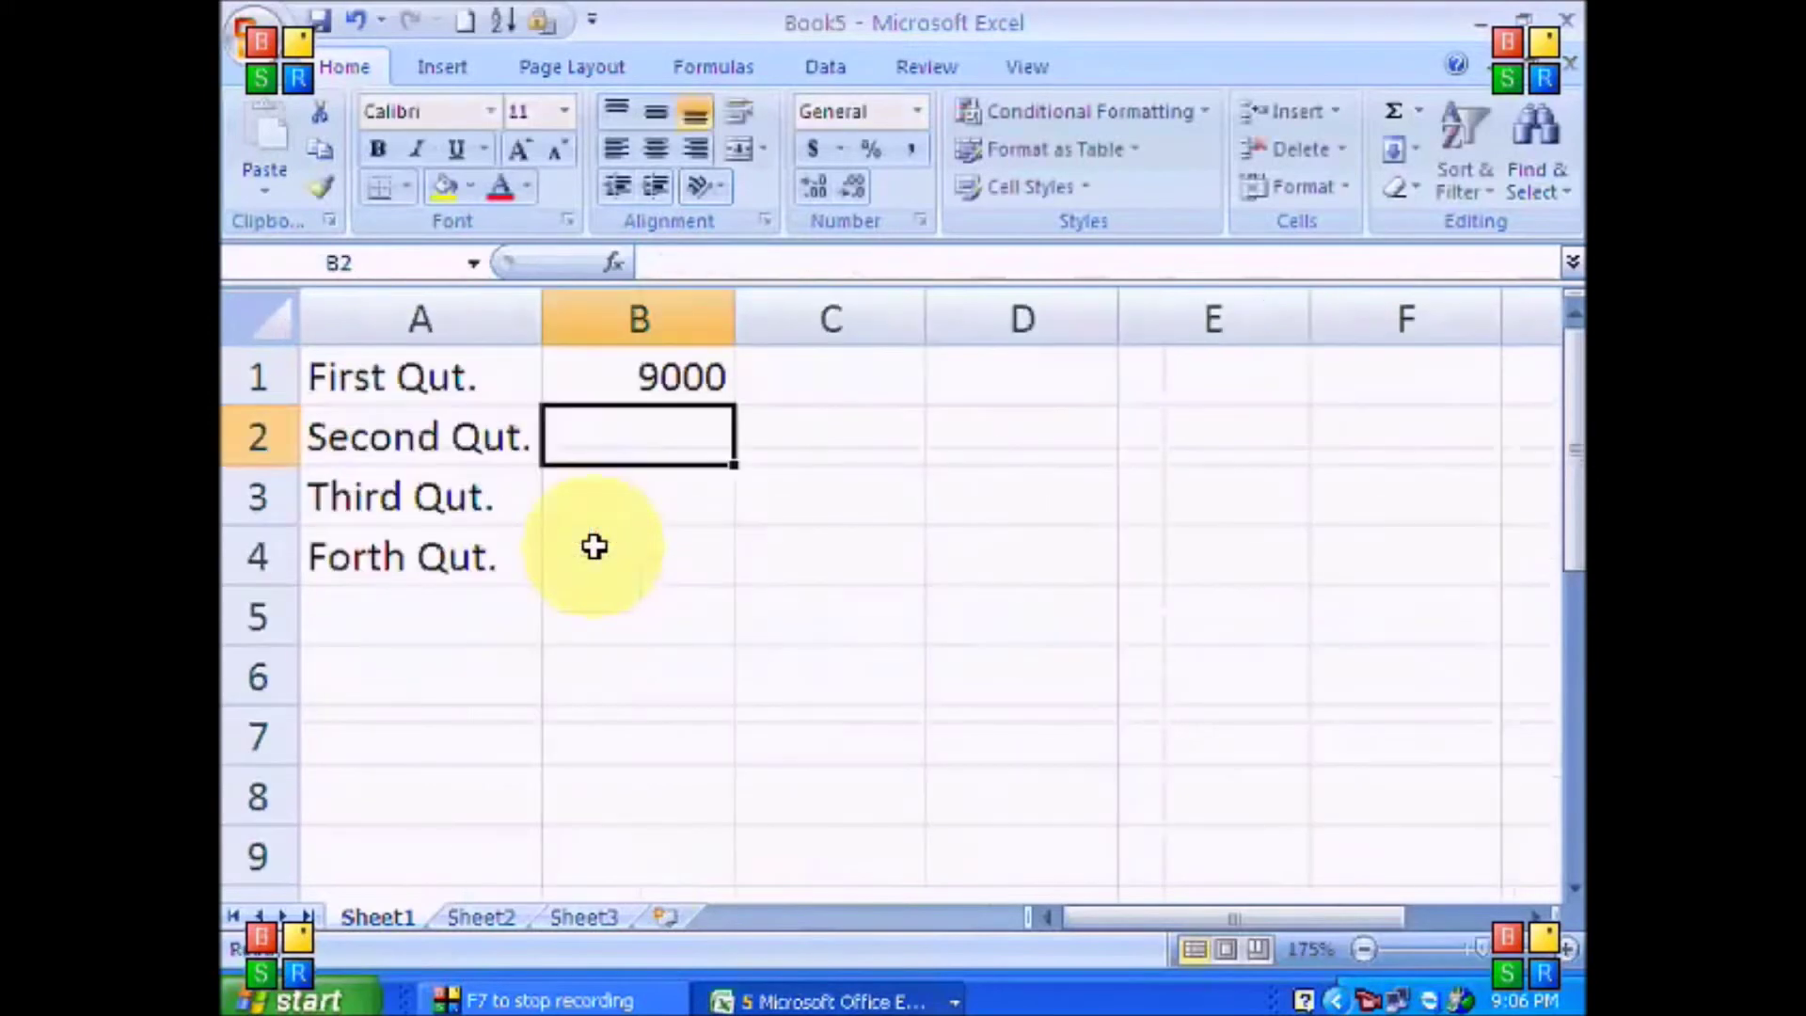
Step: Link cell B2, beside Second Qut., to the total in cell B4 of Book2
type("=")
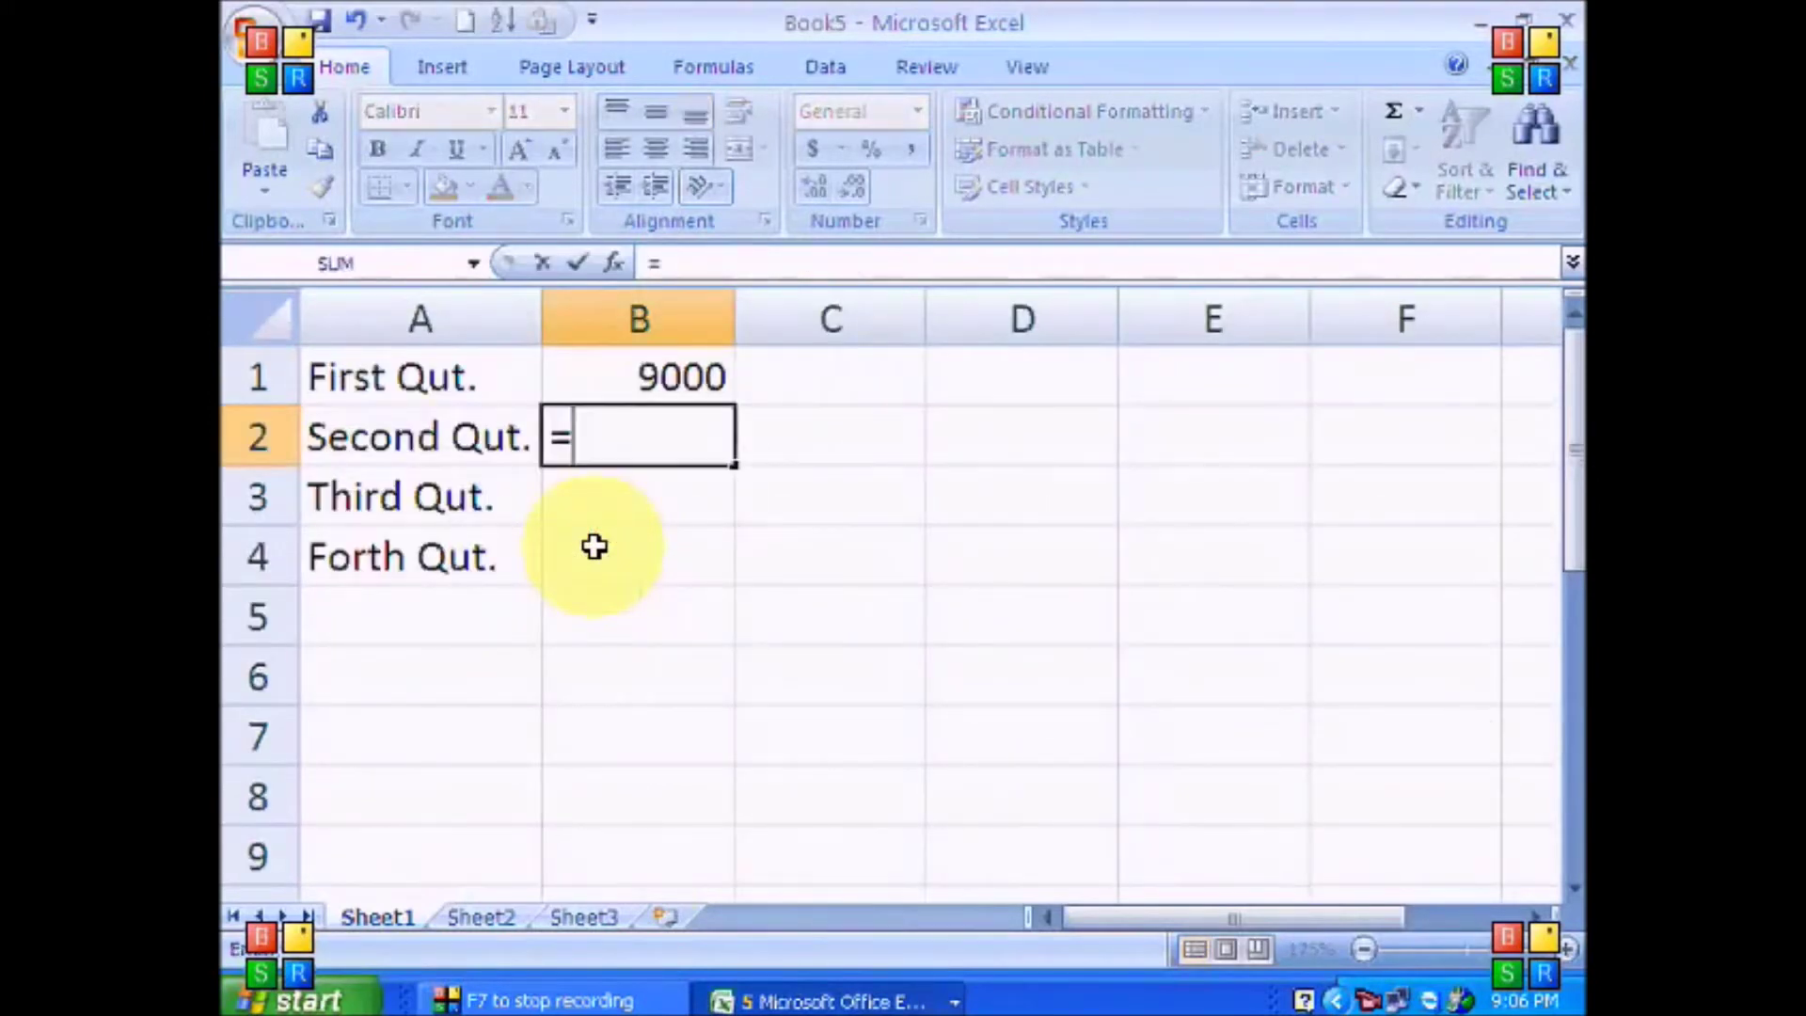
left_click(818, 1000)
left_click(808, 908)
left_click(550, 532)
key("Return")
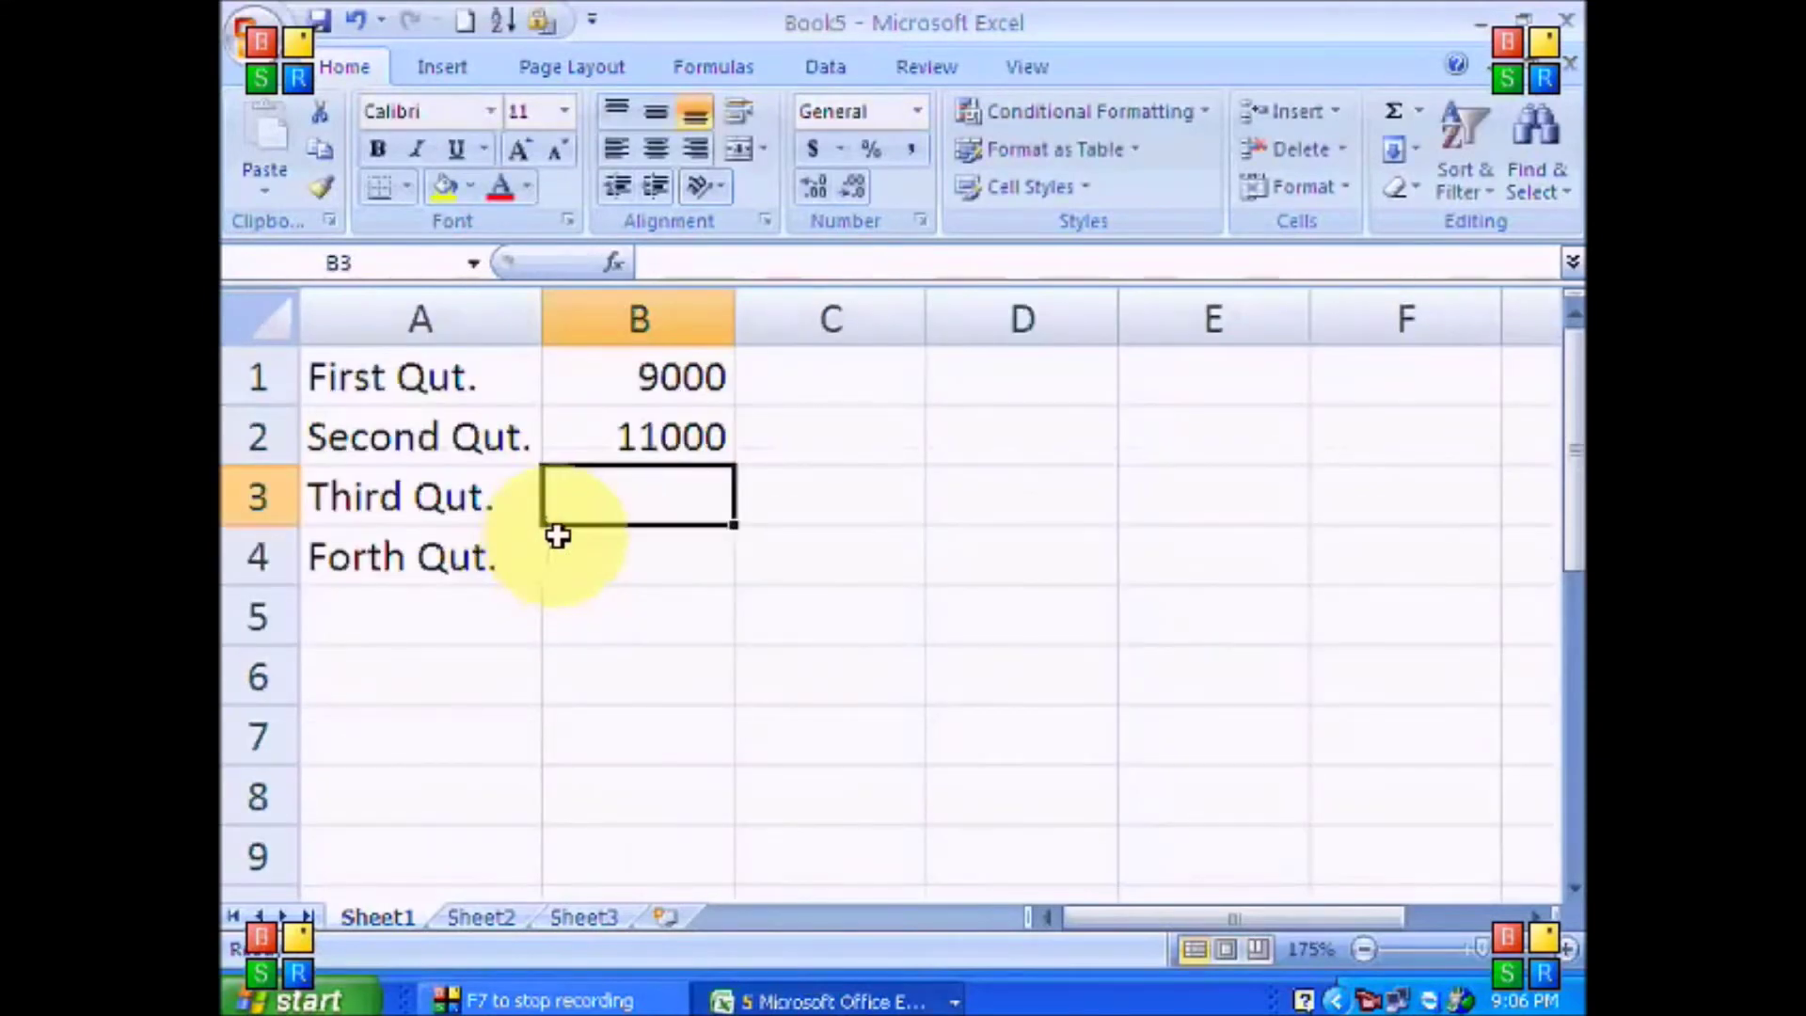
Step: Link cell B3, beside Third Qut., to the total in cell B4 of Book3
type("=")
left_click(818, 1000)
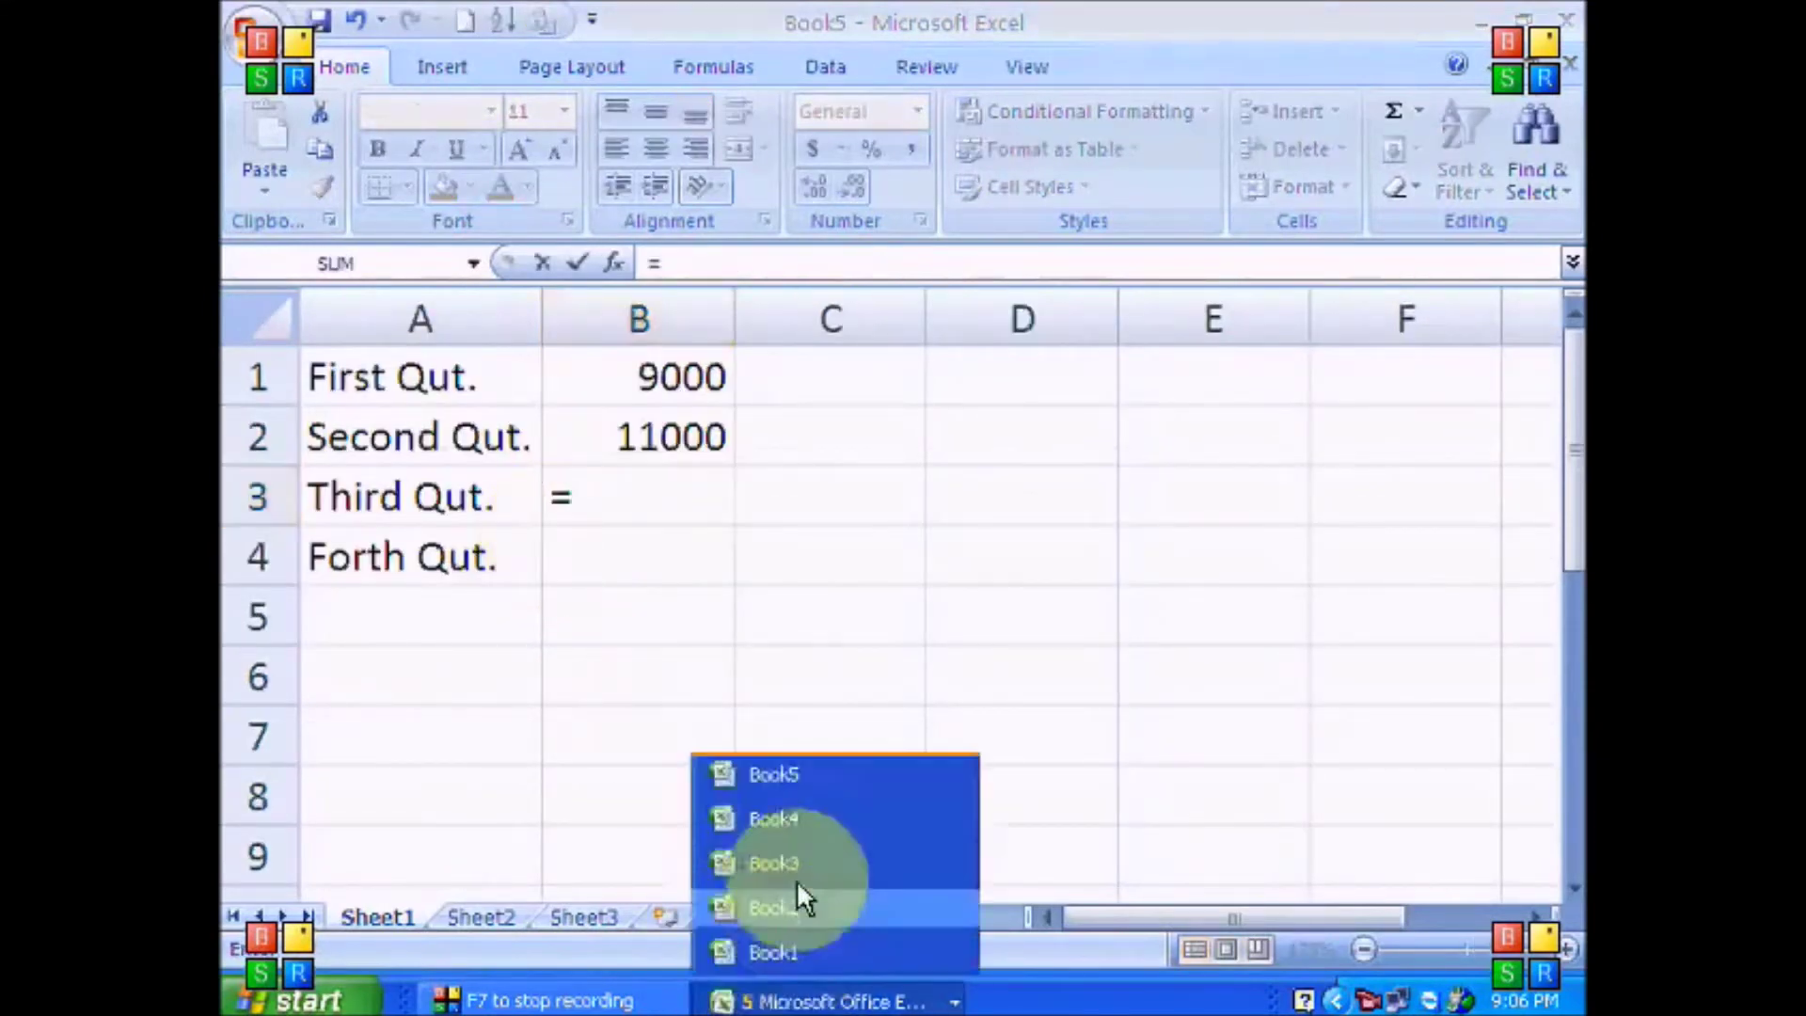
left_click(801, 859)
left_click(549, 518)
key("Return")
Step: Link cell B4, beside Forth Qut., to the total in cell B4 of Book4
left_click(818, 1001)
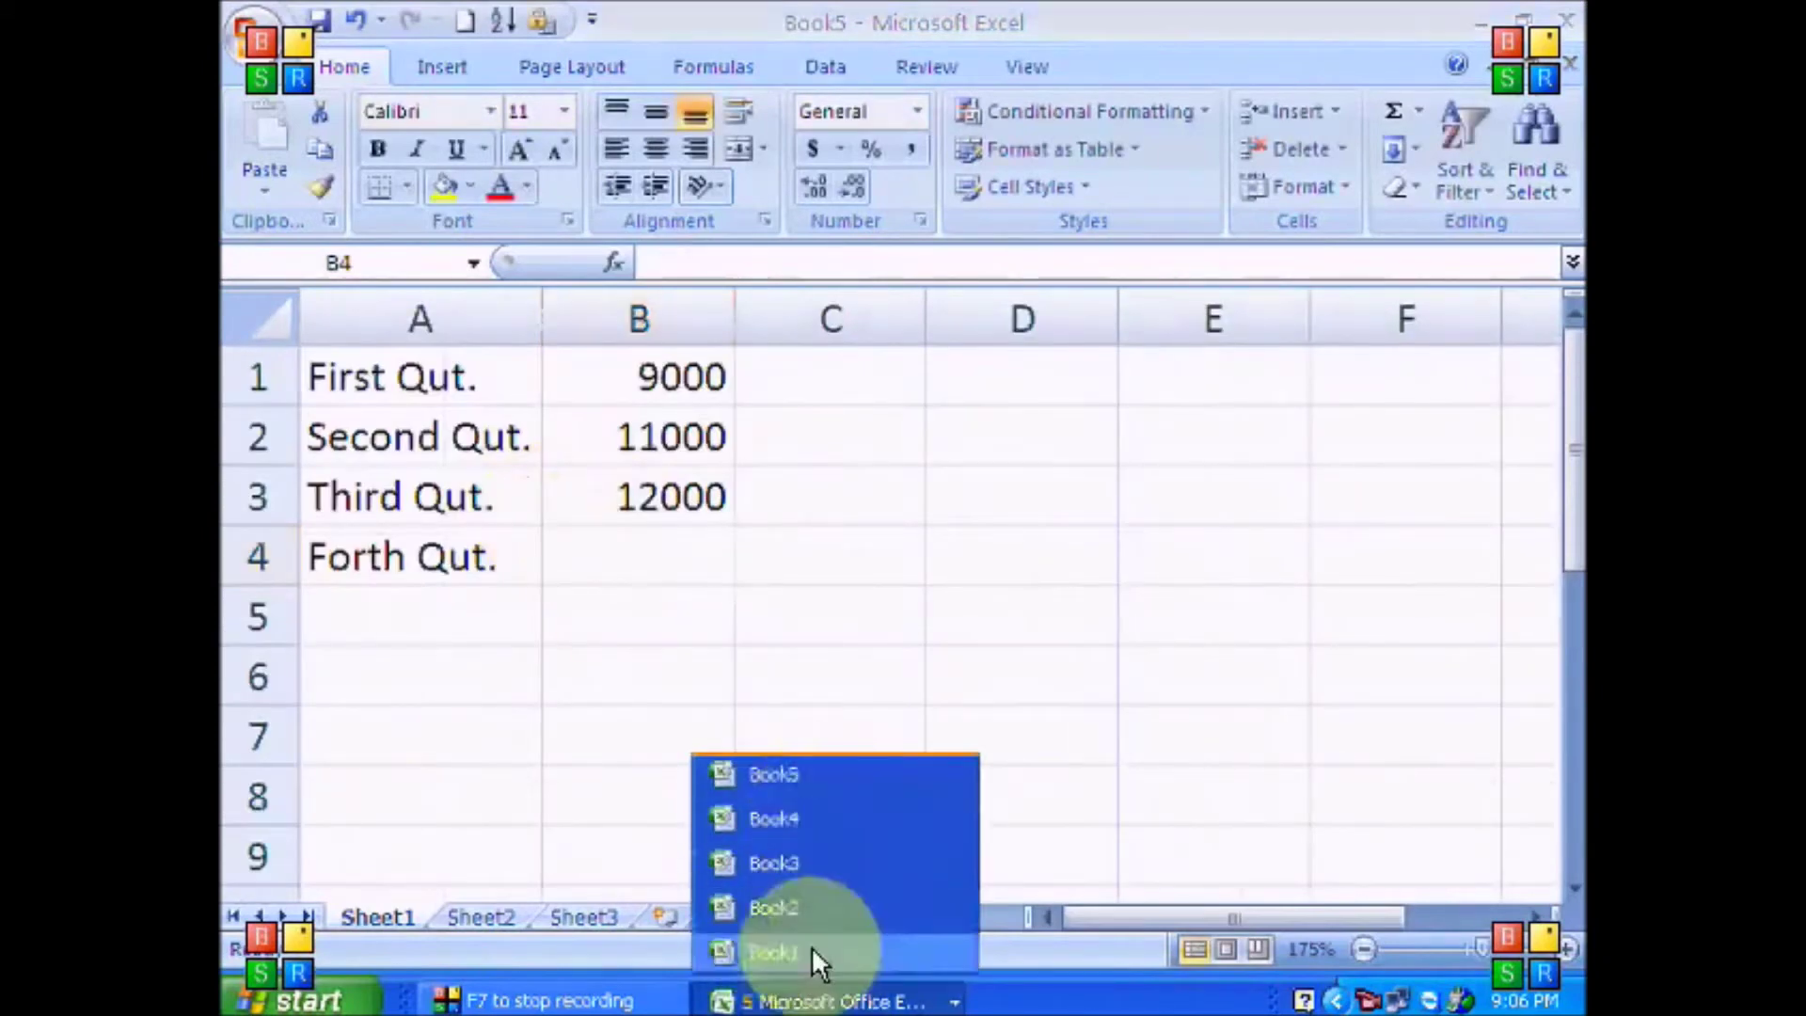
left_click(628, 571)
type("=")
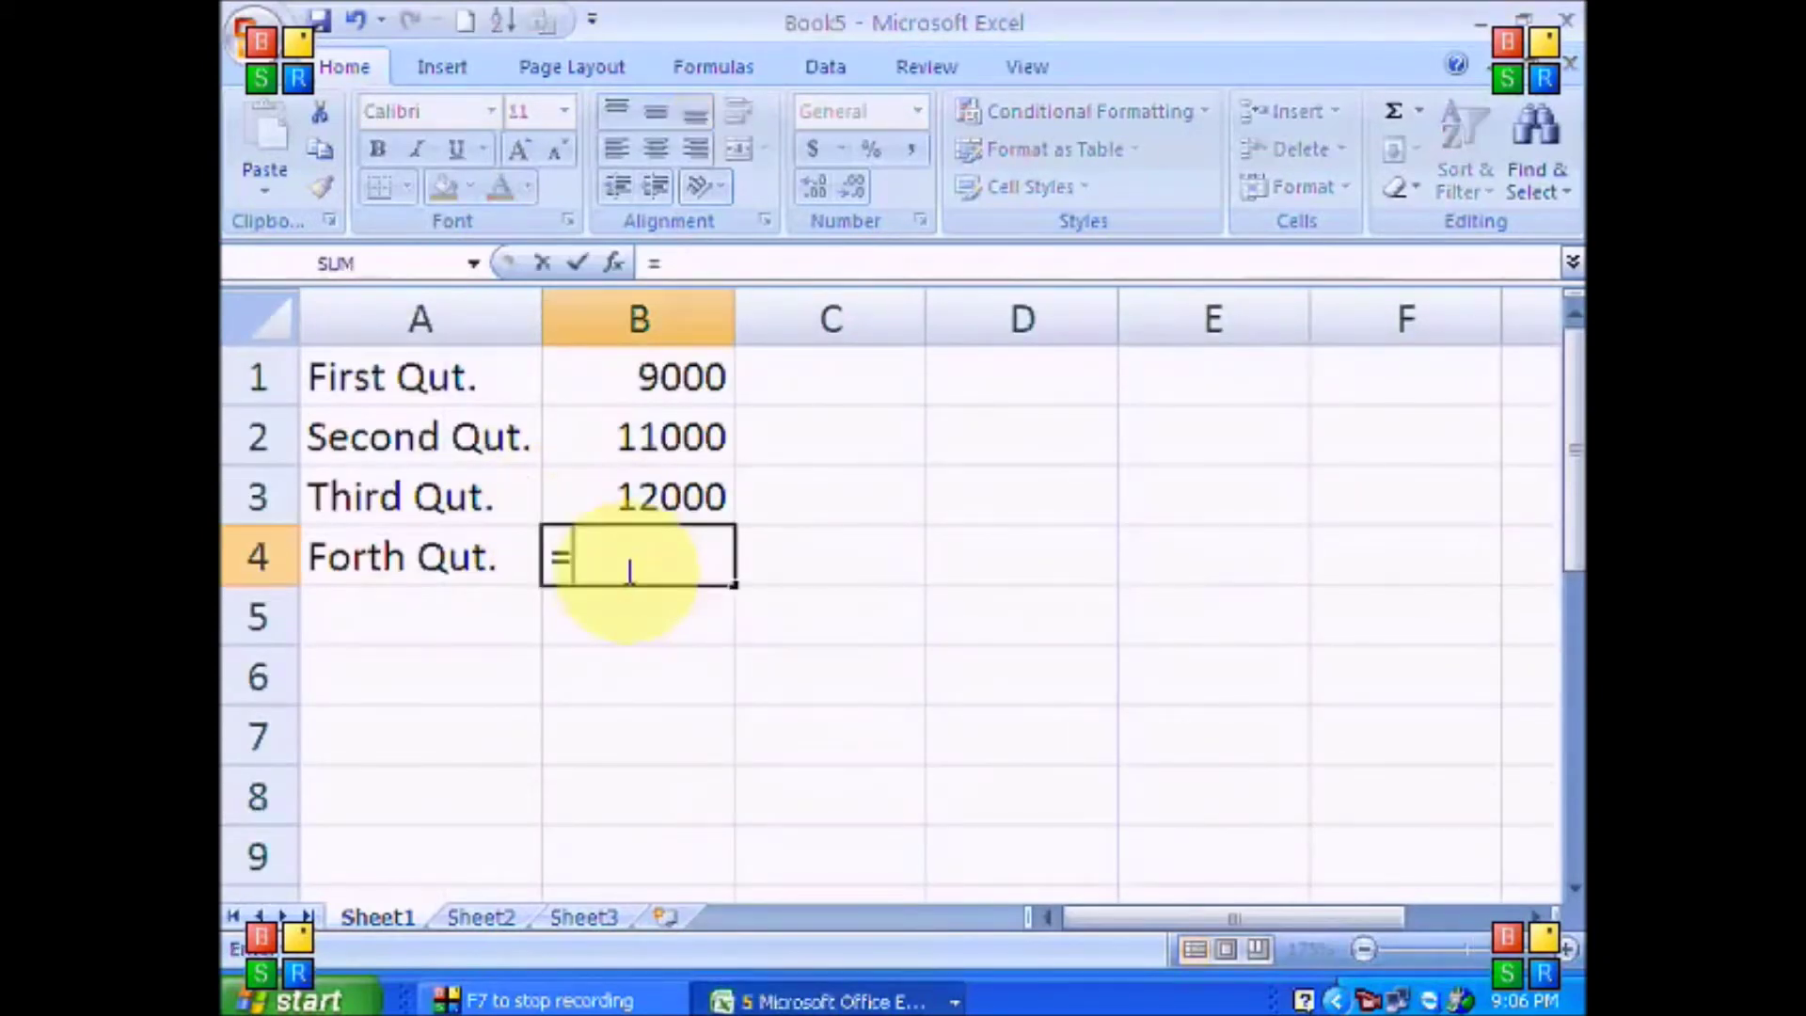
left_click(818, 1000)
left_click(801, 811)
left_click(555, 517)
key("Return")
Step: Total the four linked quarter amounts in B1:B4 with a SUM formula in cell B5
left_click_drag(677, 376, 709, 605)
left_click(1383, 105)
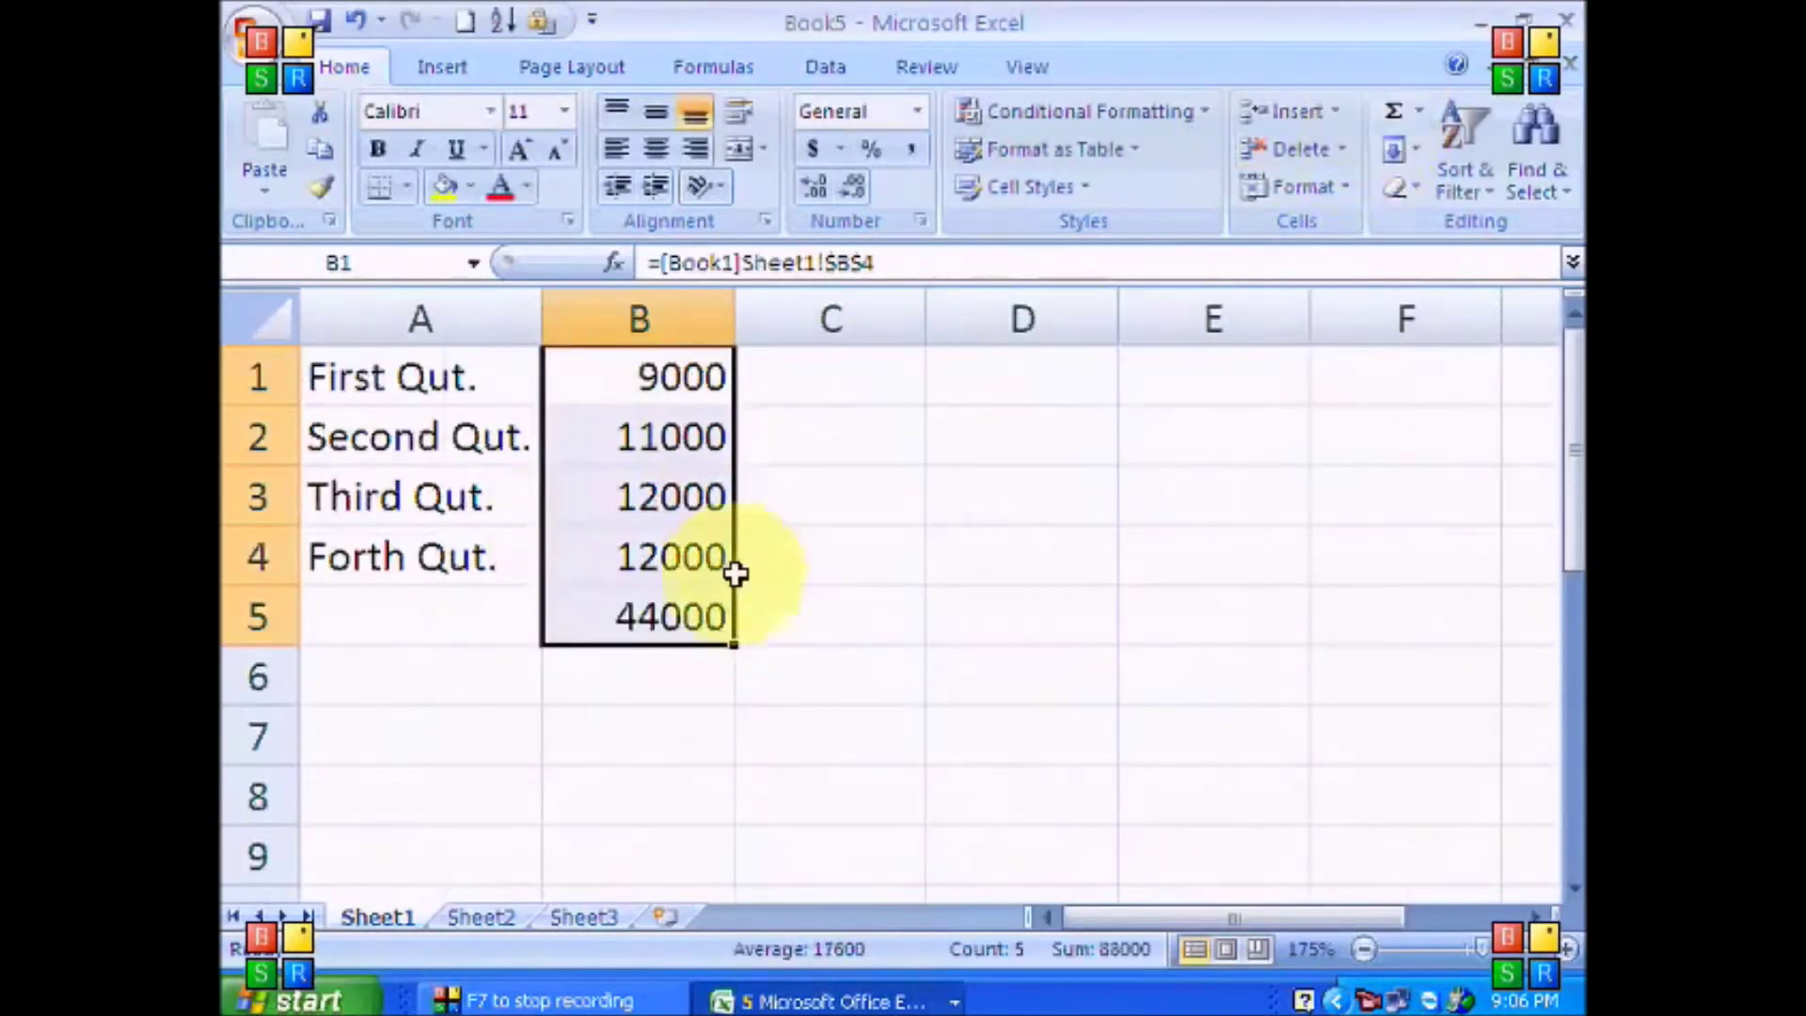
left_click(715, 621)
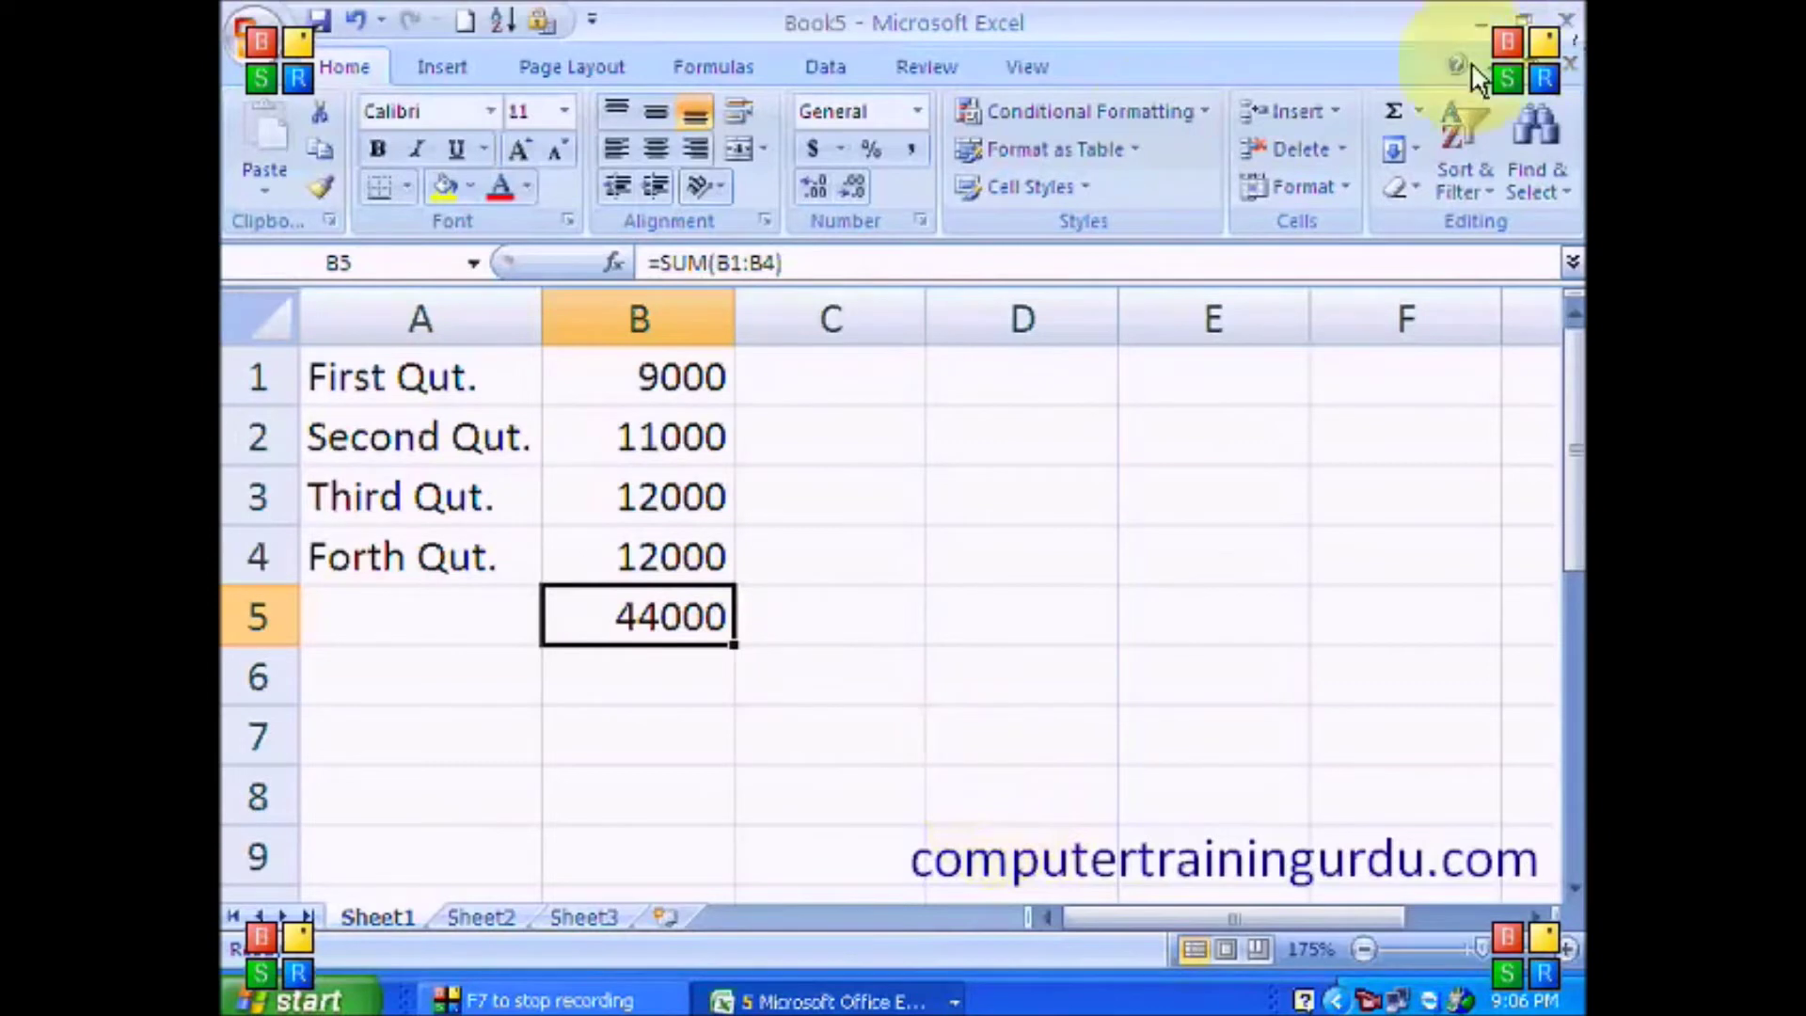
Step: Close Book5, saving it as Master File in a new folder named Company Business inside My Documents
left_click(1562, 24)
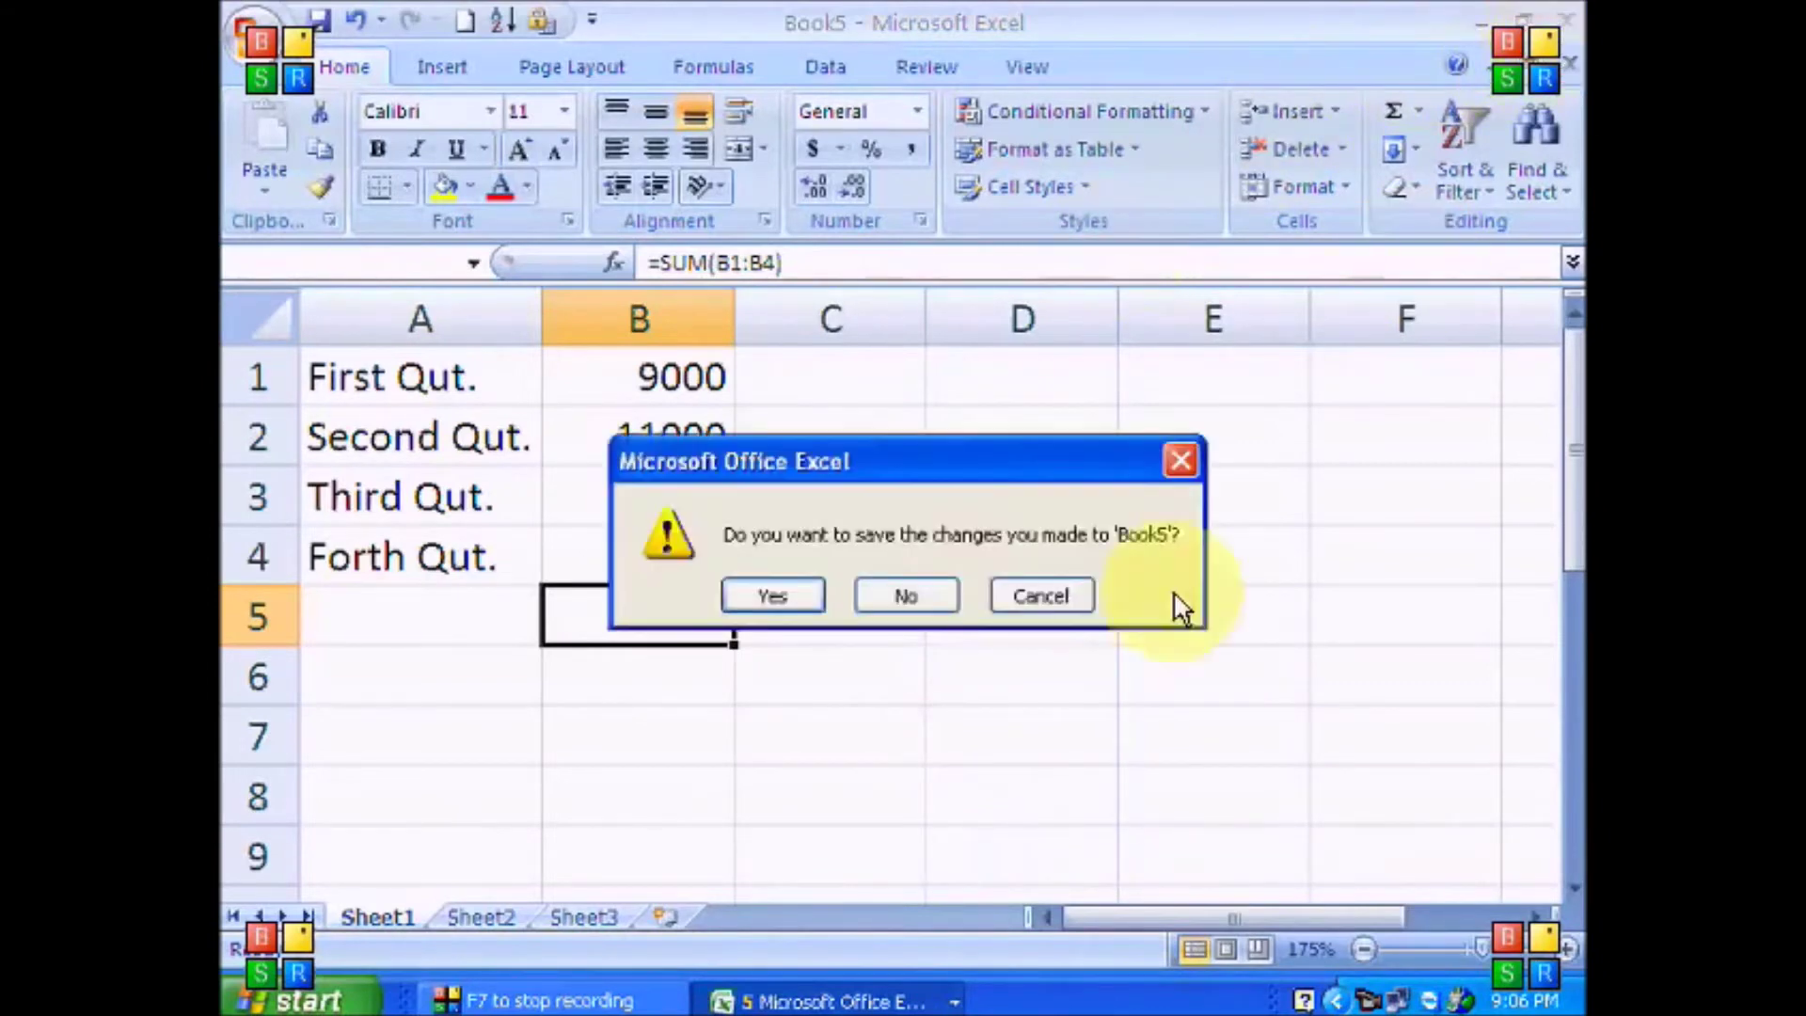
left_click(770, 595)
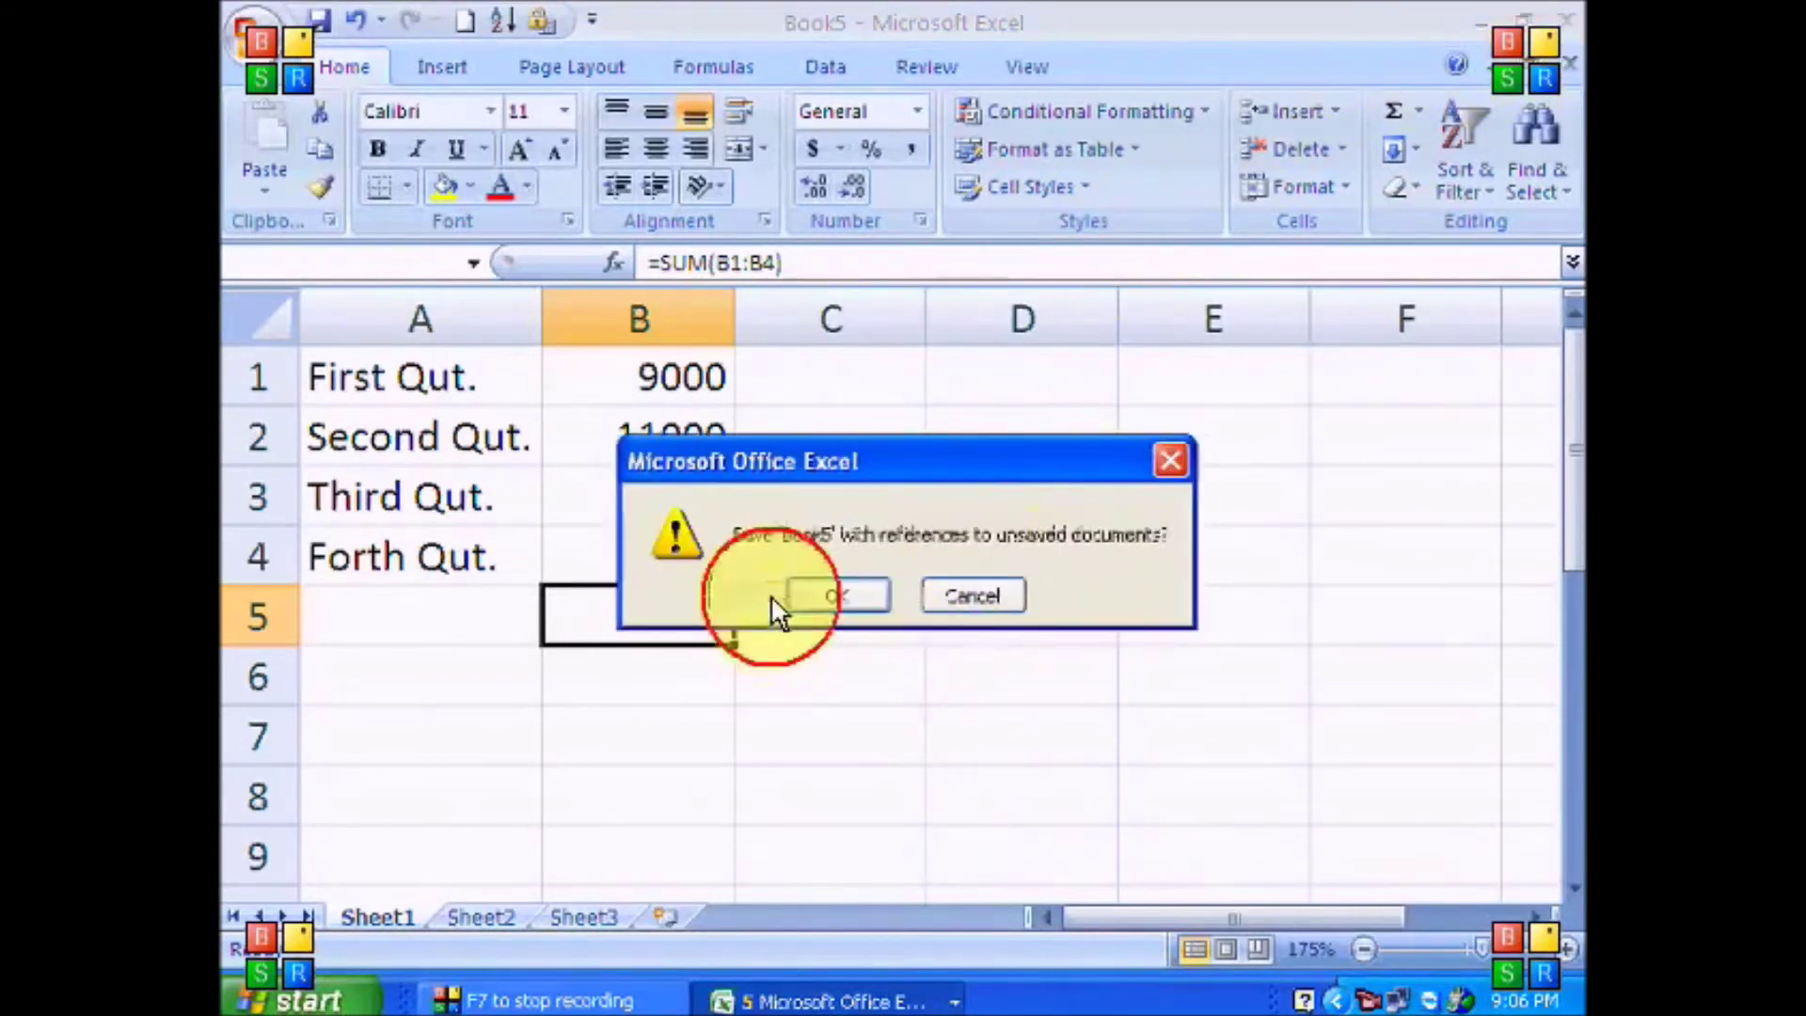
left_click(825, 591)
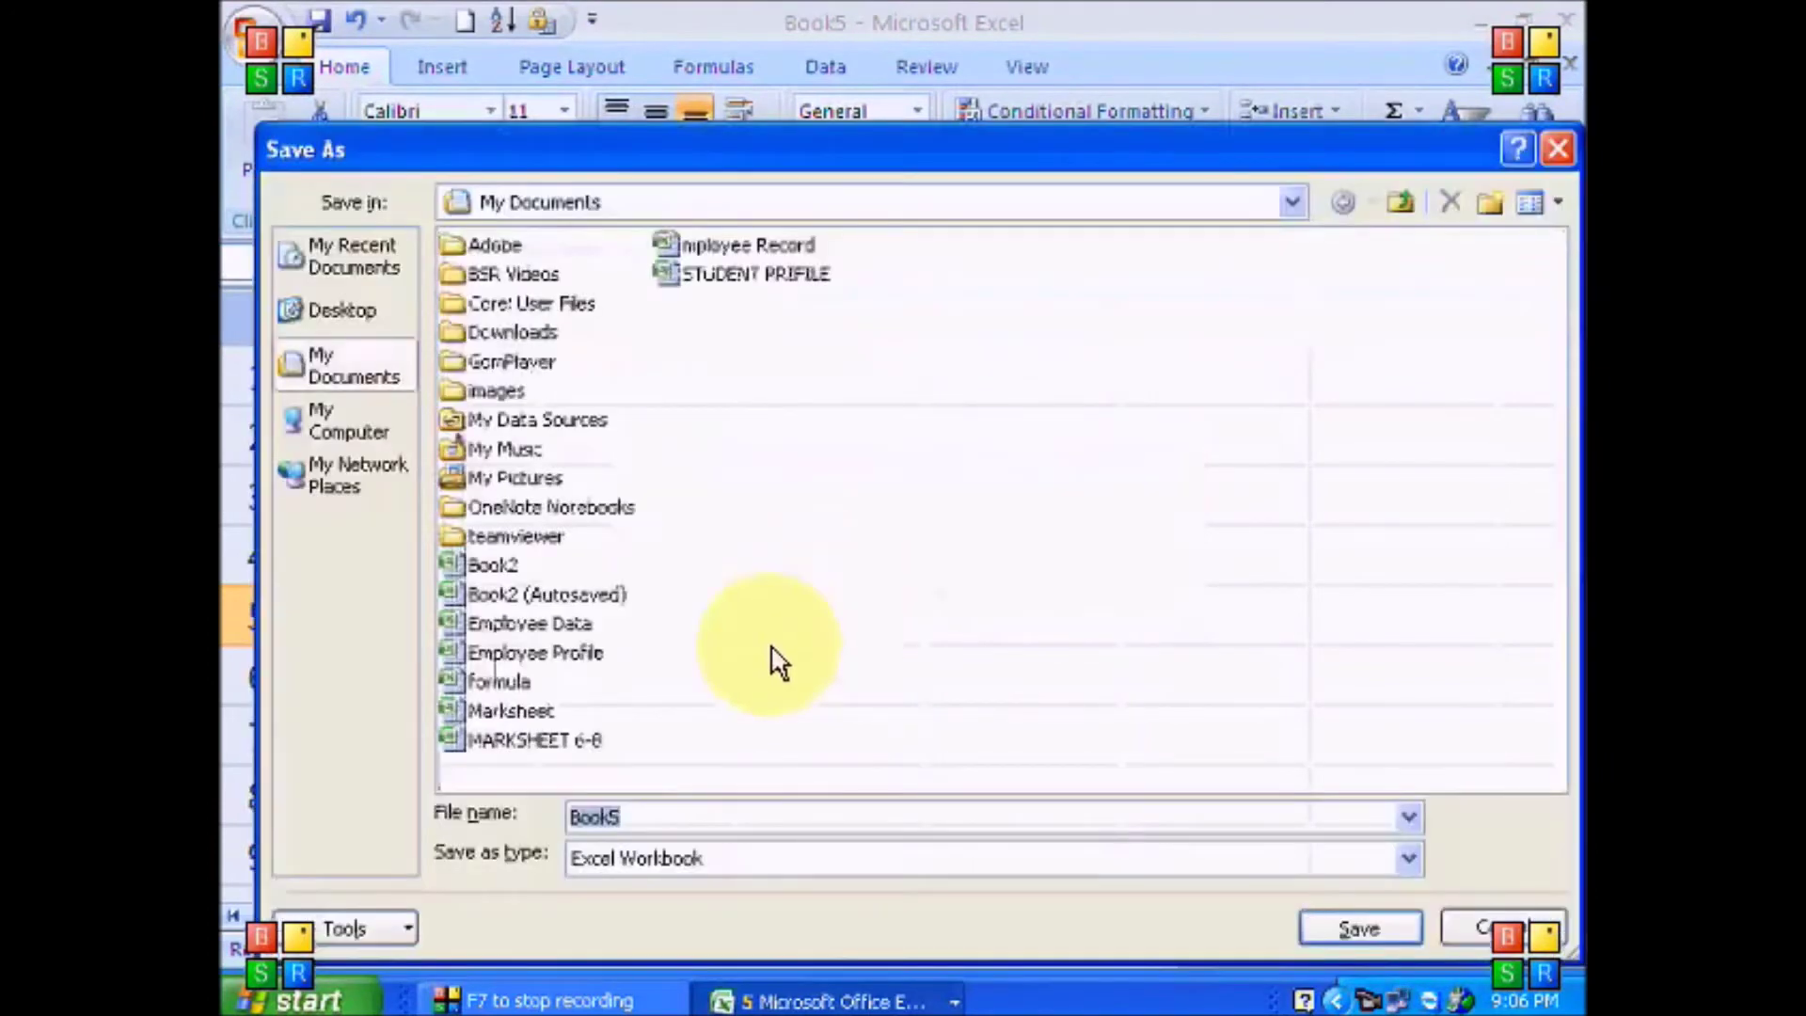
left_click(1490, 203)
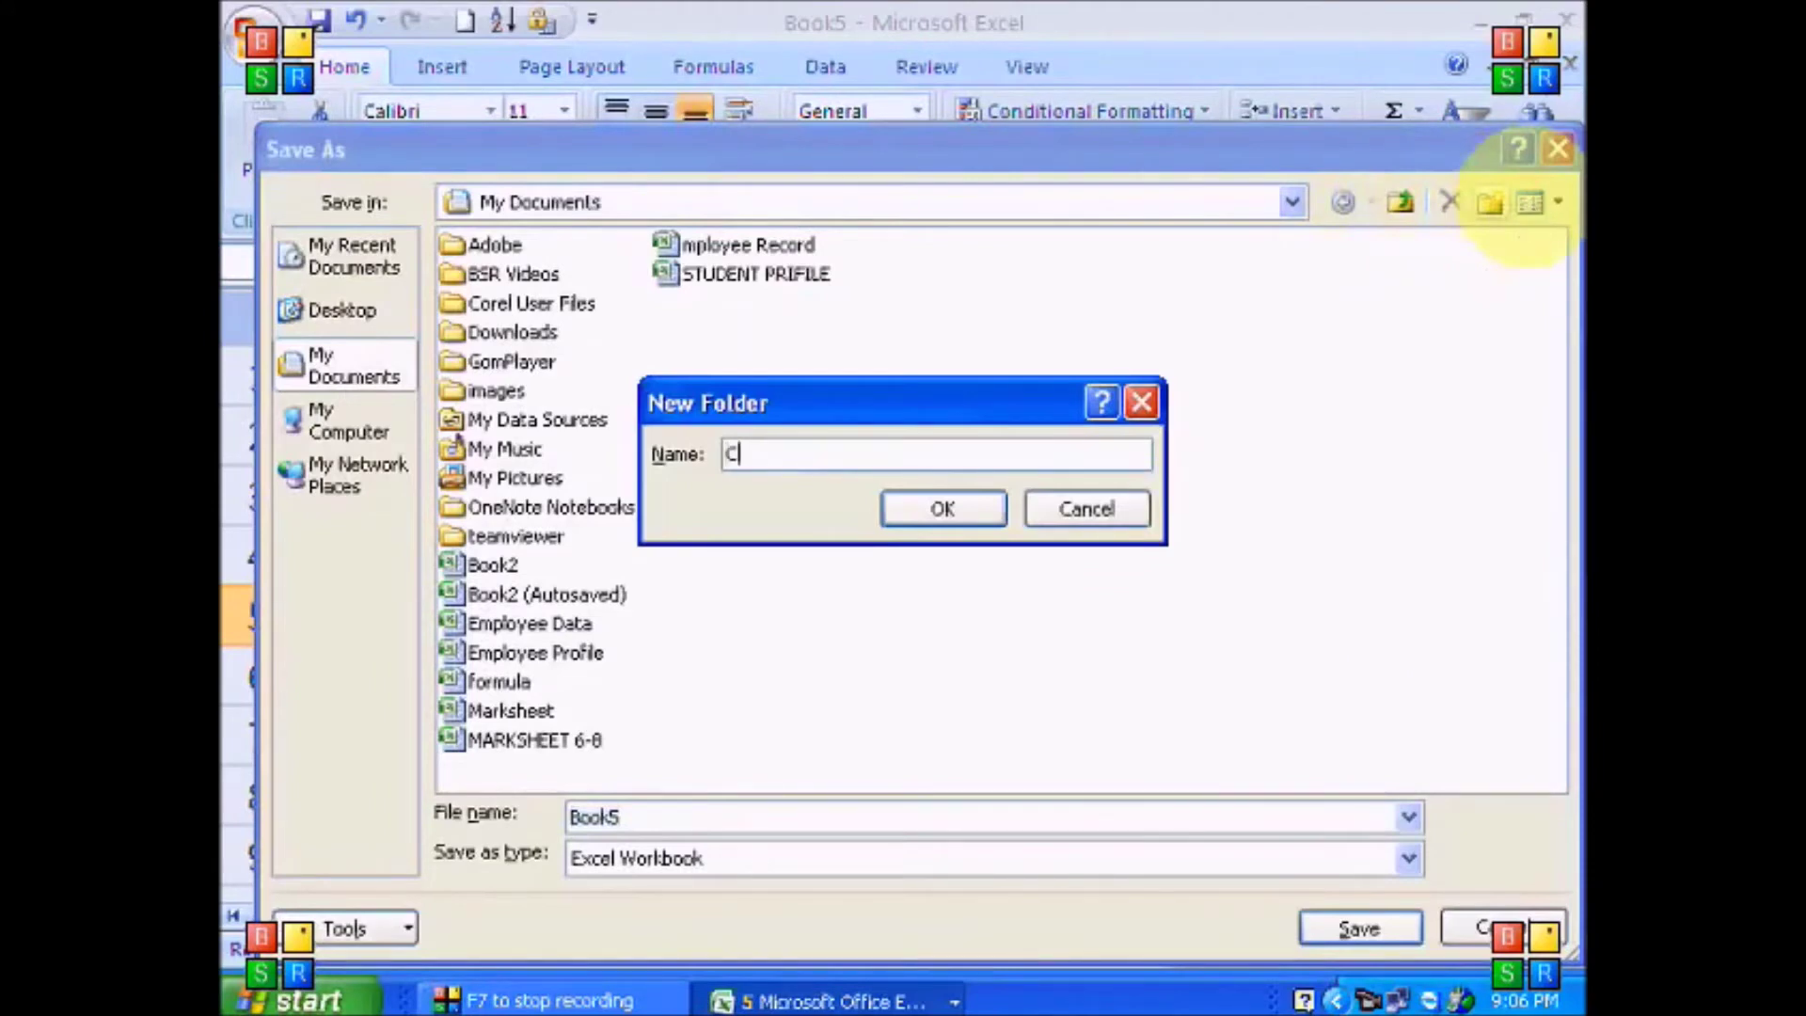
type("Company Busines")
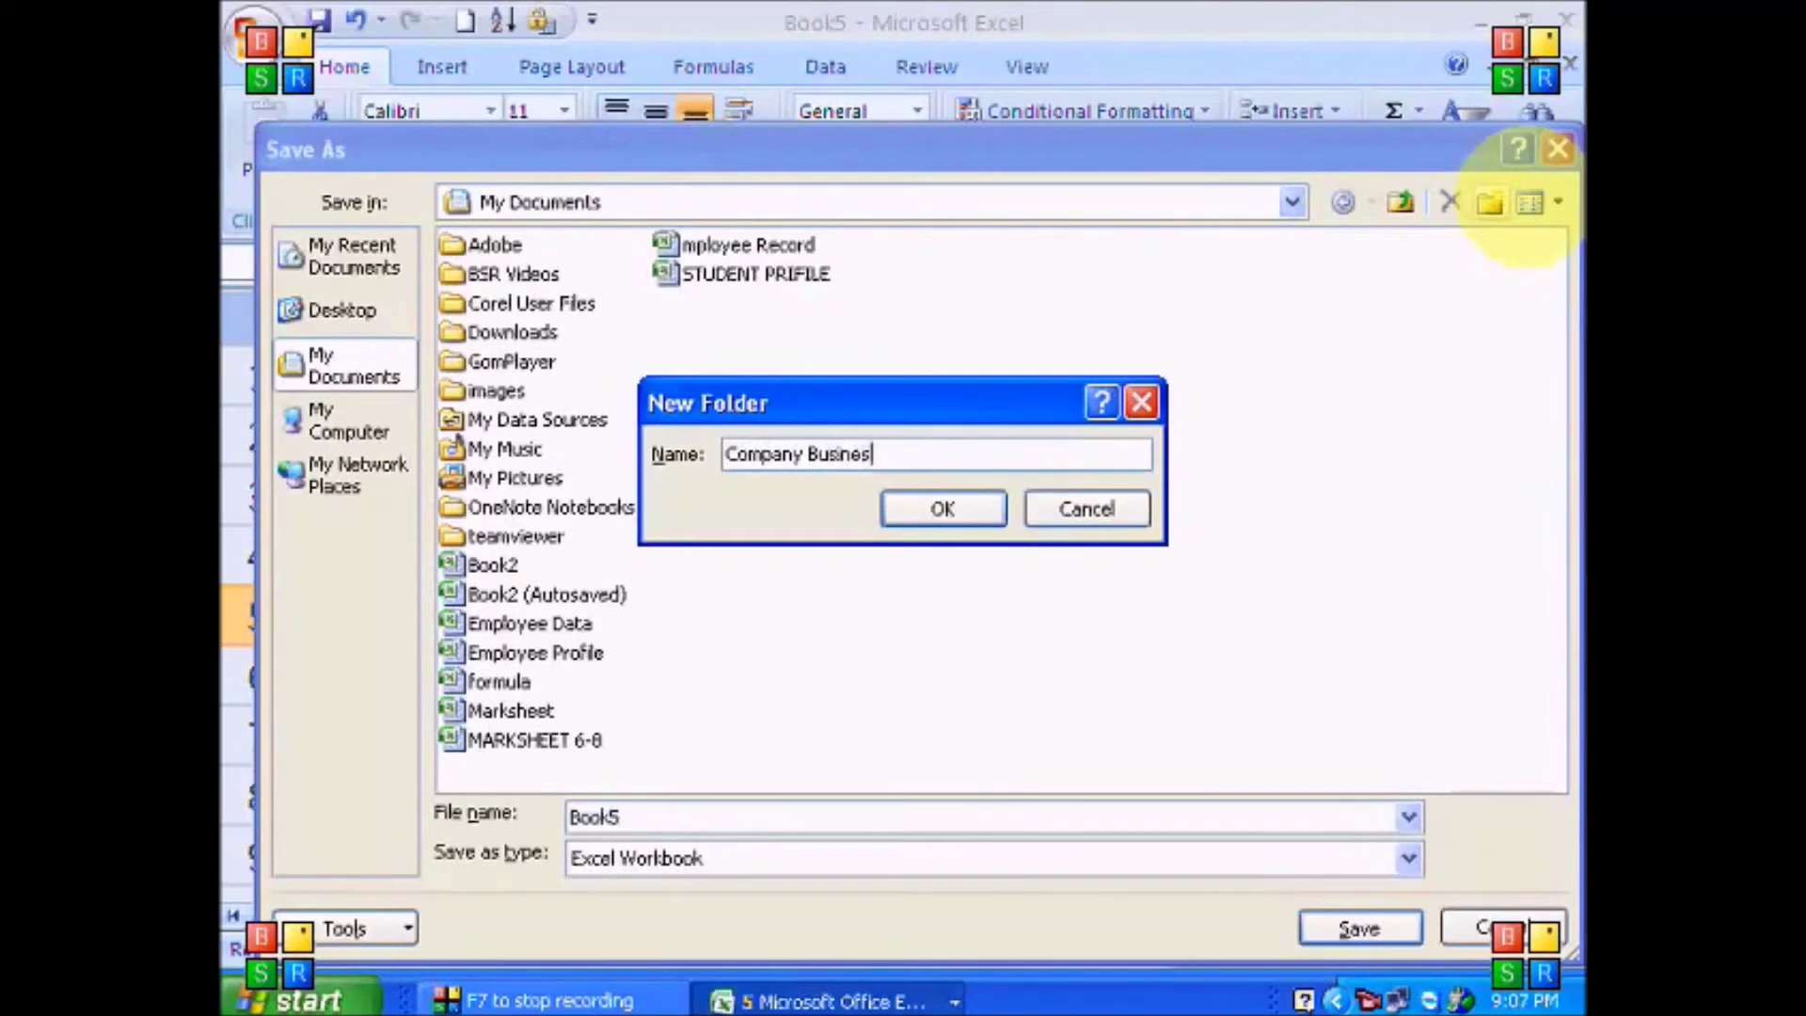
type("s")
key("Return")
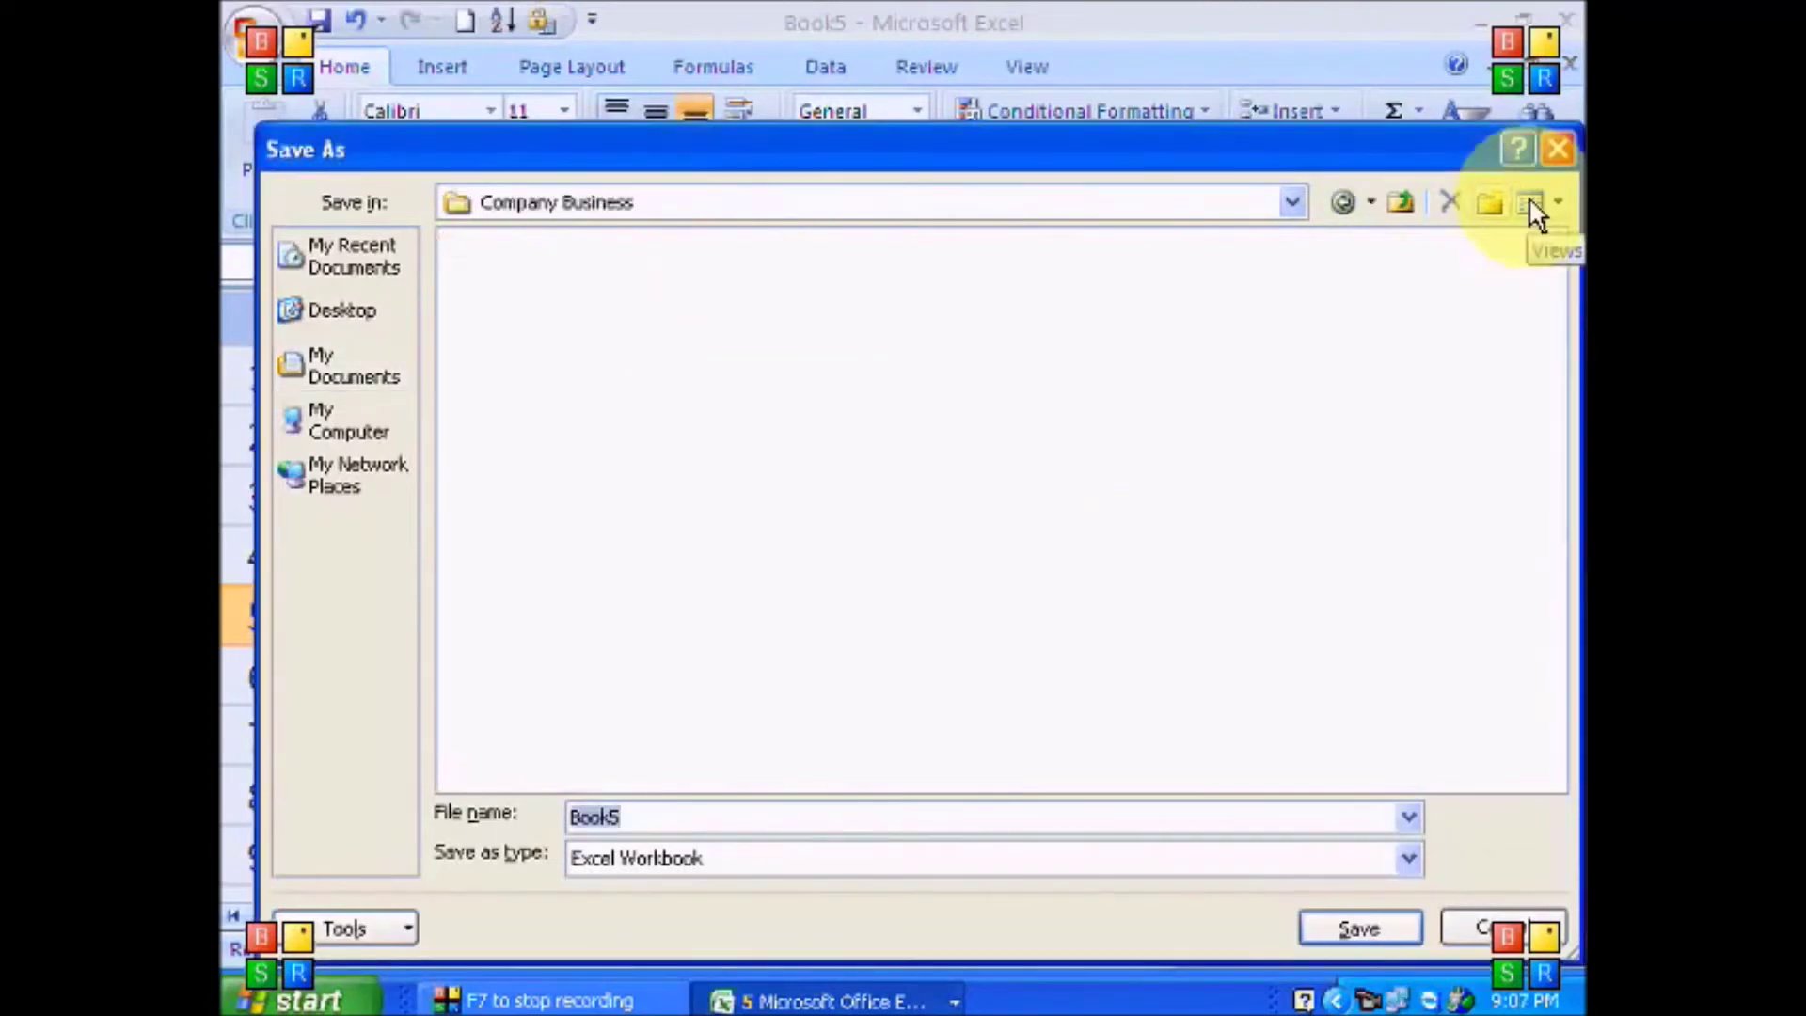
type("Master File")
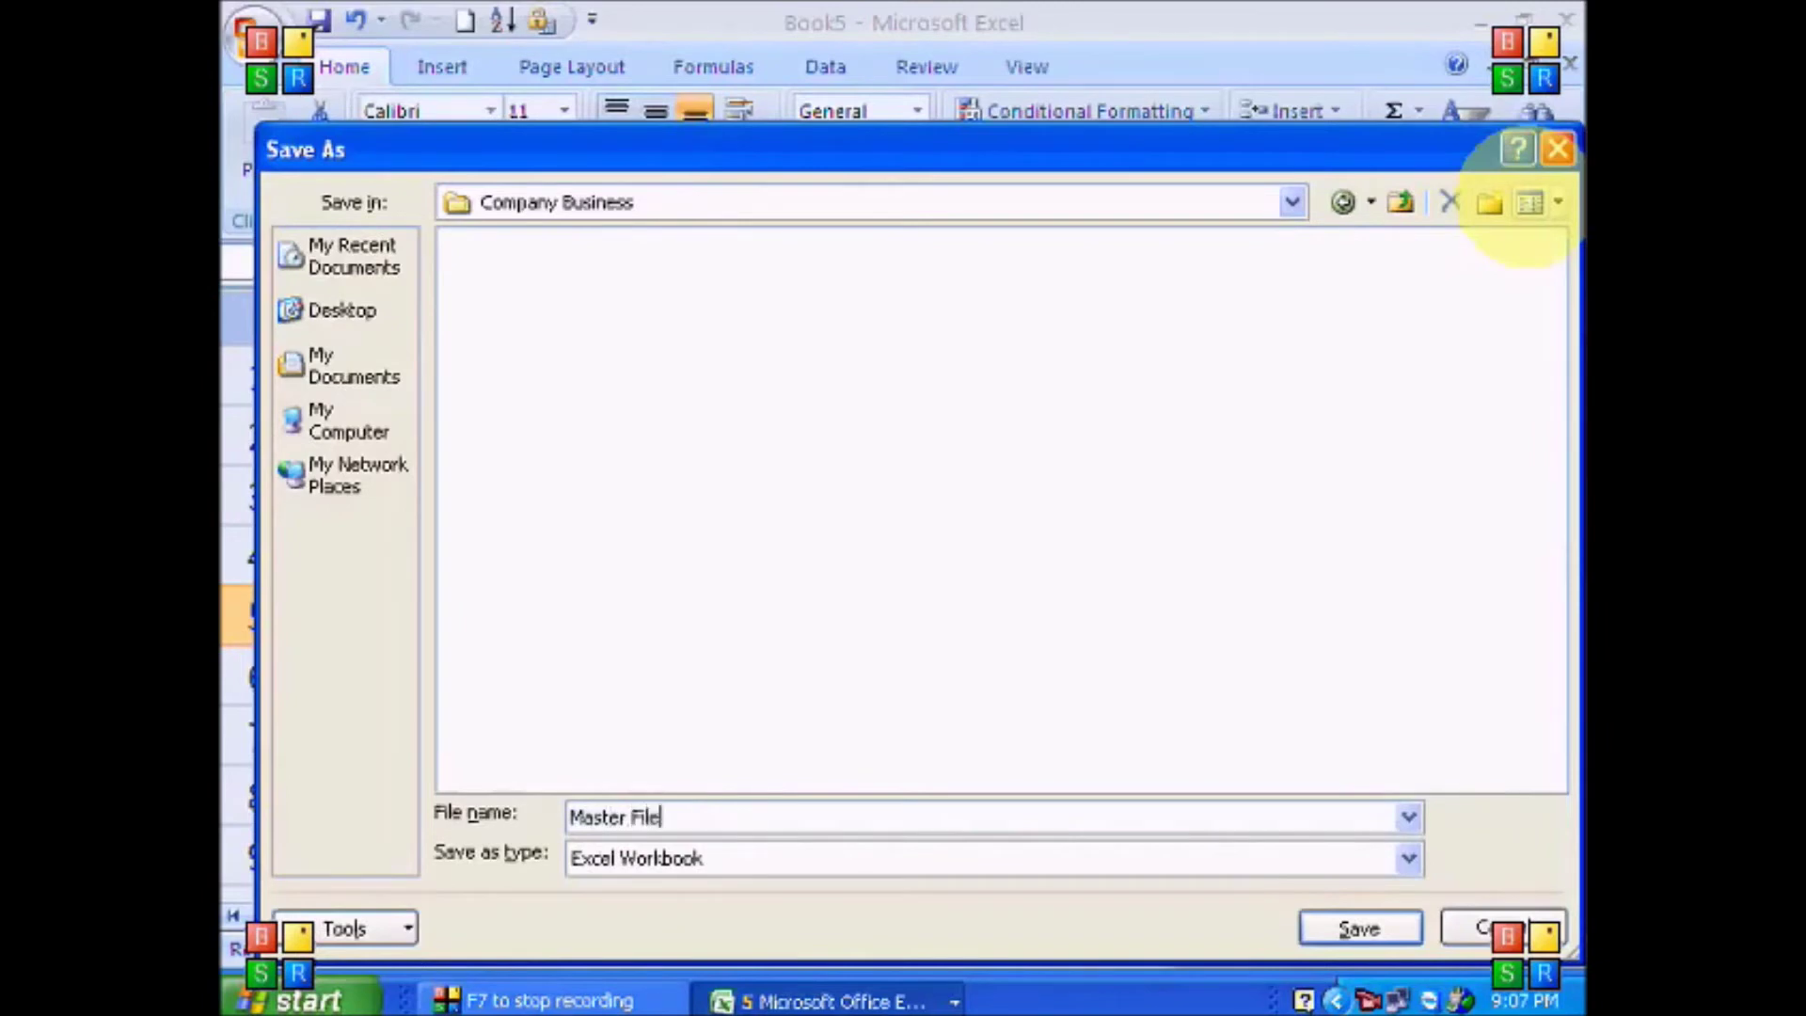
key("Return")
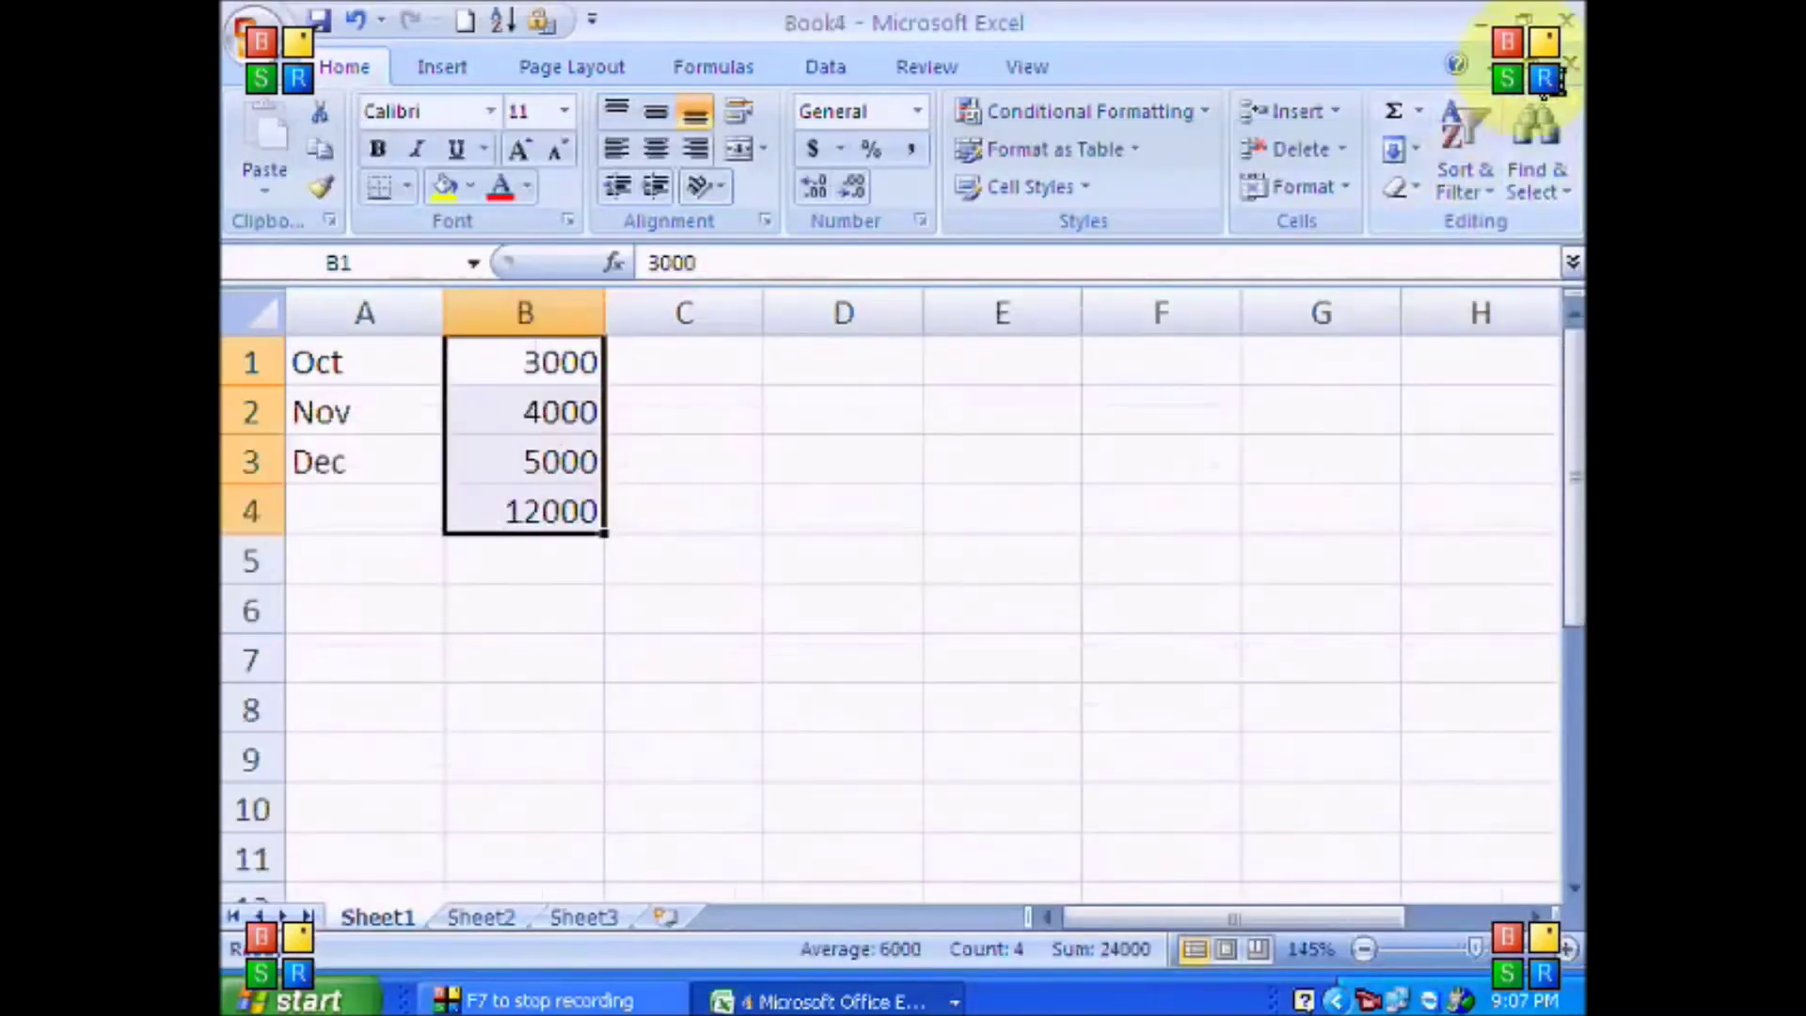
Step: Close Book4, saving it as Forth Qut in the Company Business folder
left_click(1569, 65)
left_click(806, 593)
type("Qut")
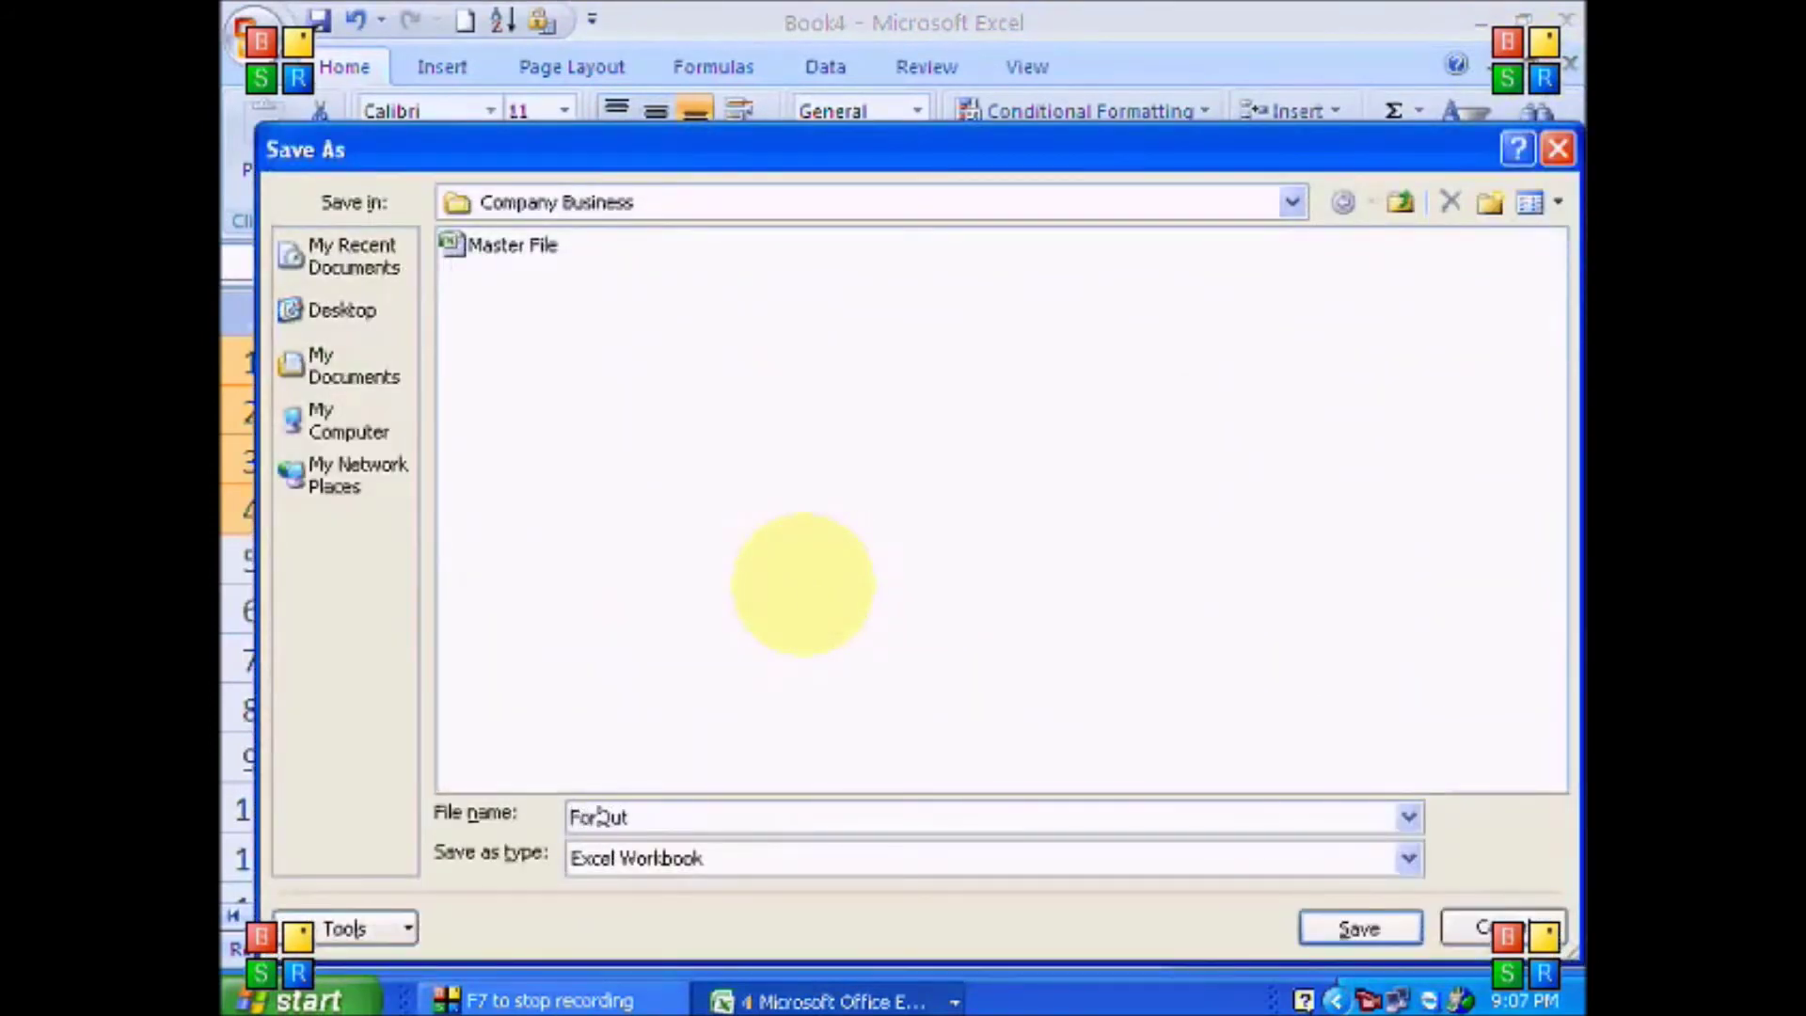
key("Return")
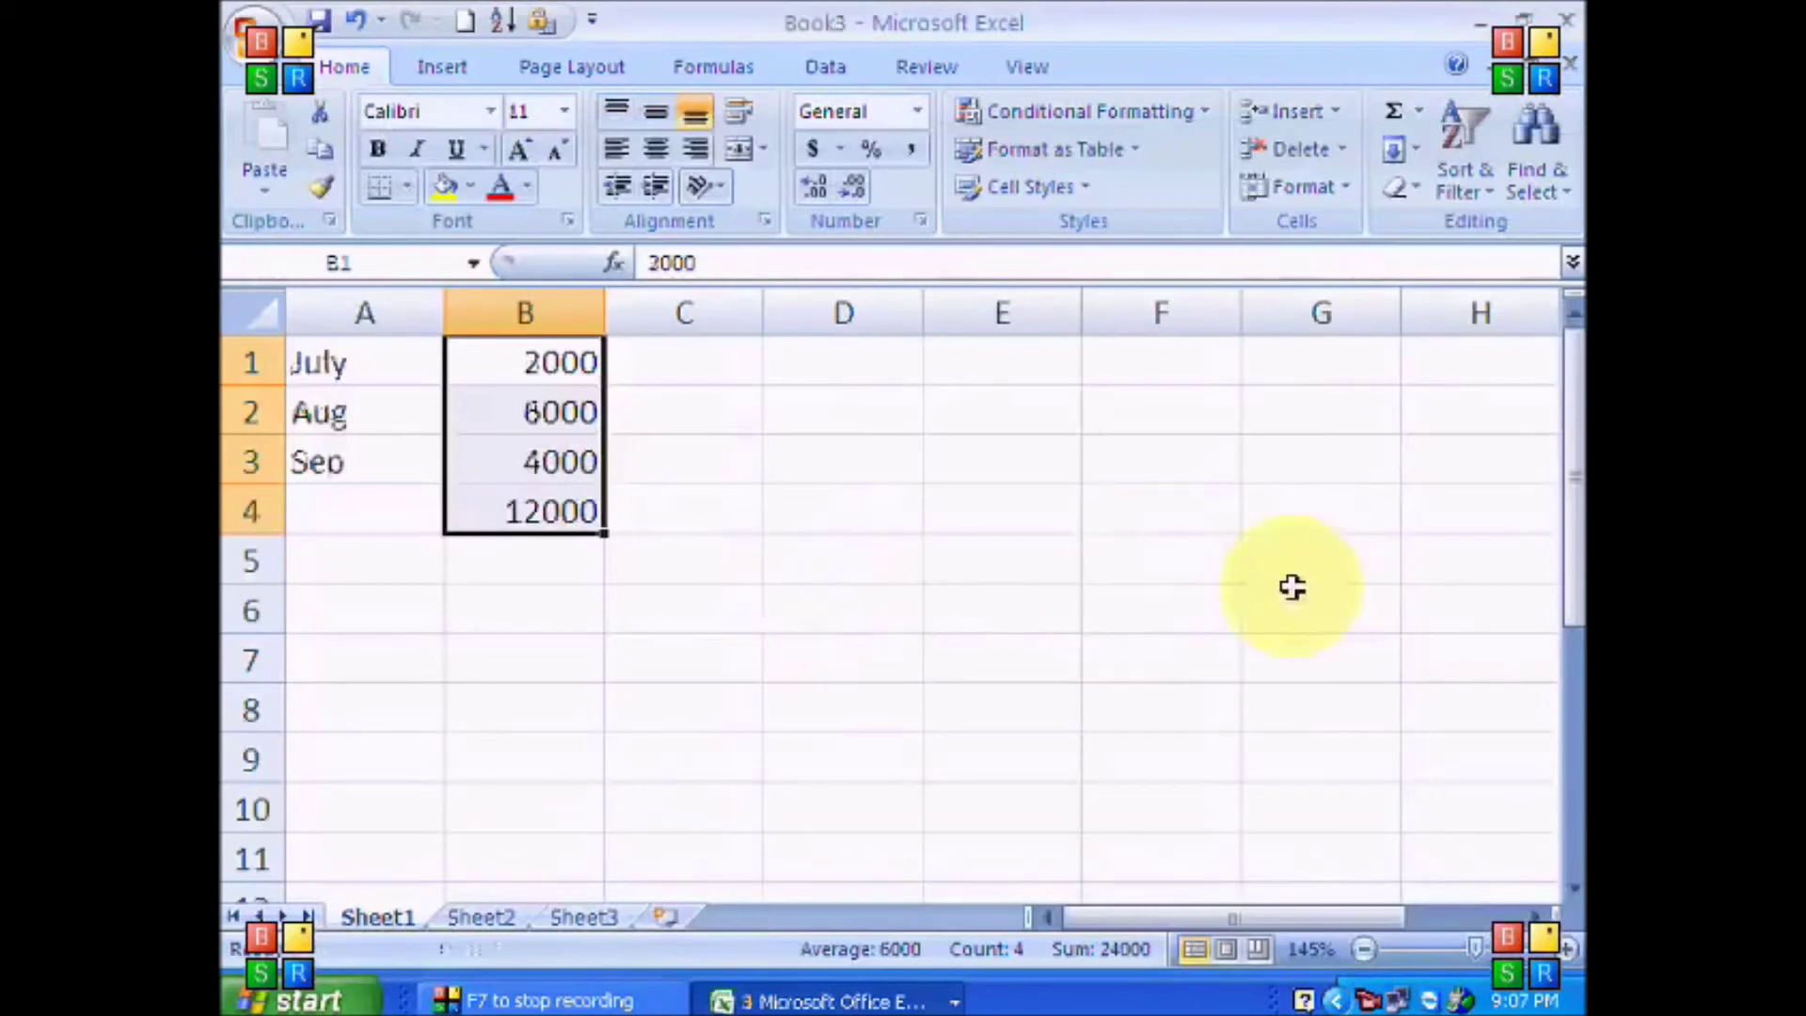
Step: Close Book3, saving it as Third Qut in the Company Business folder
left_click(1563, 68)
left_click(788, 596)
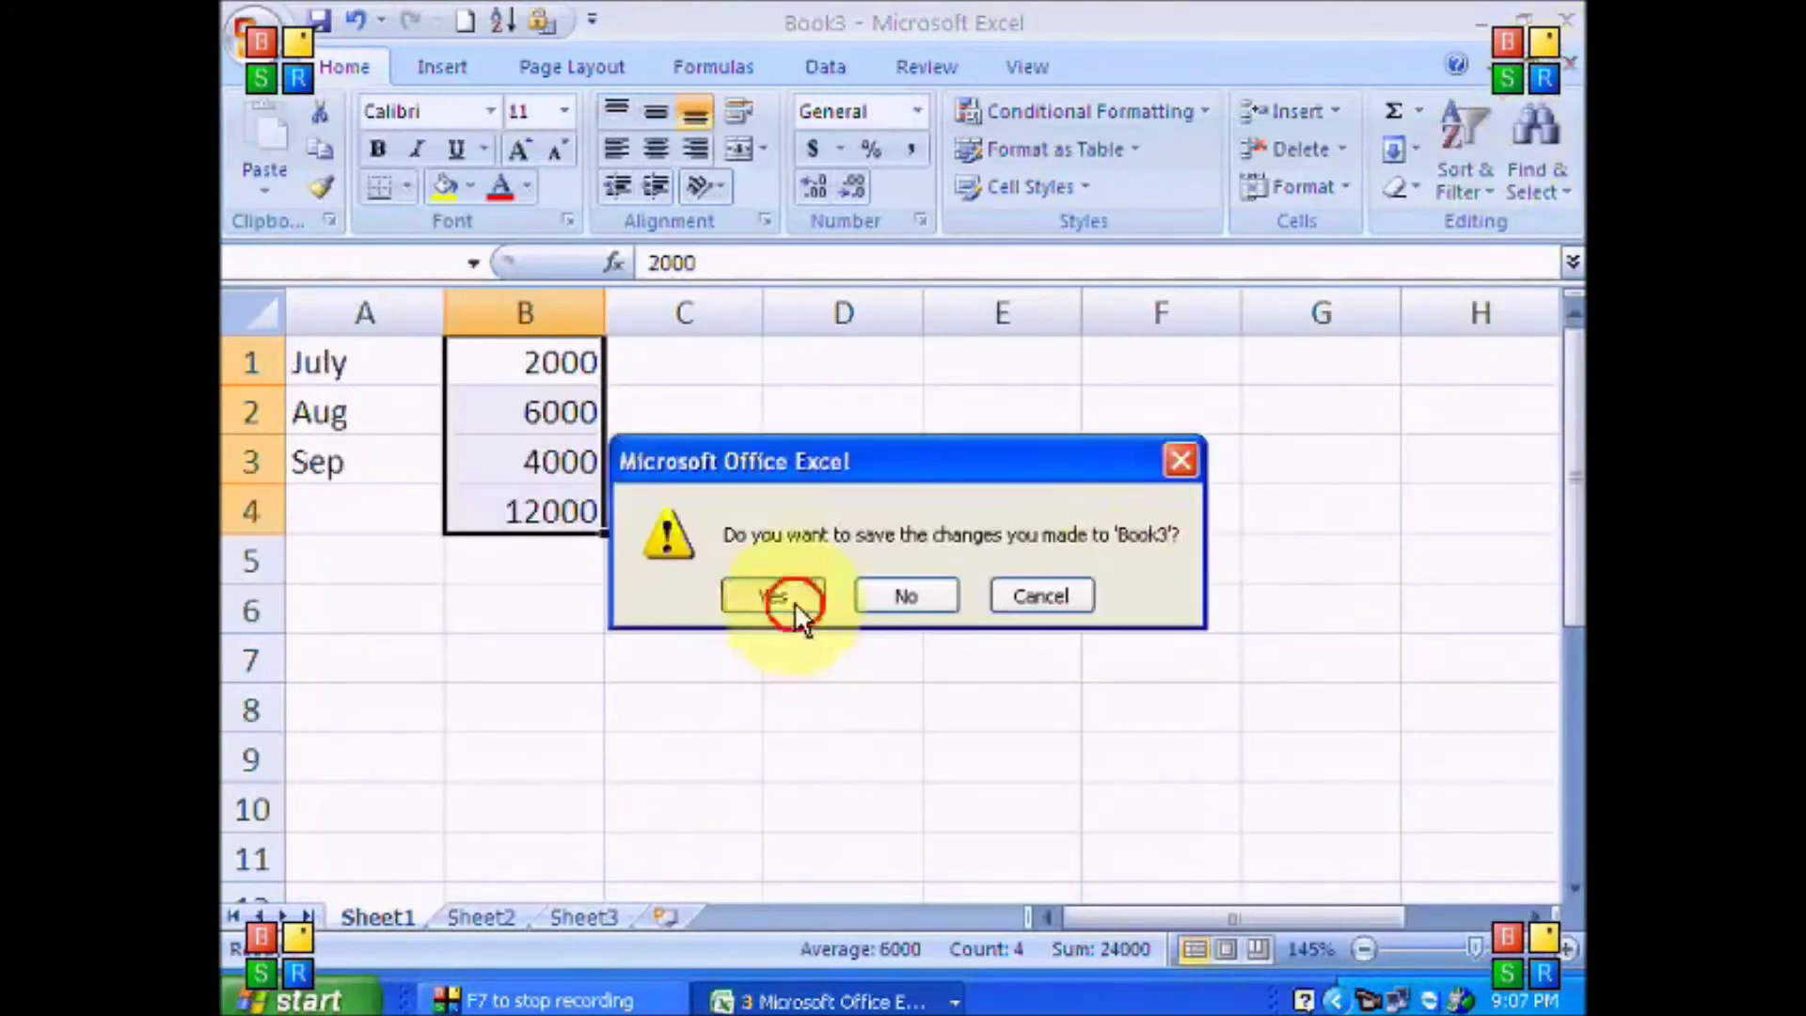
type("Th")
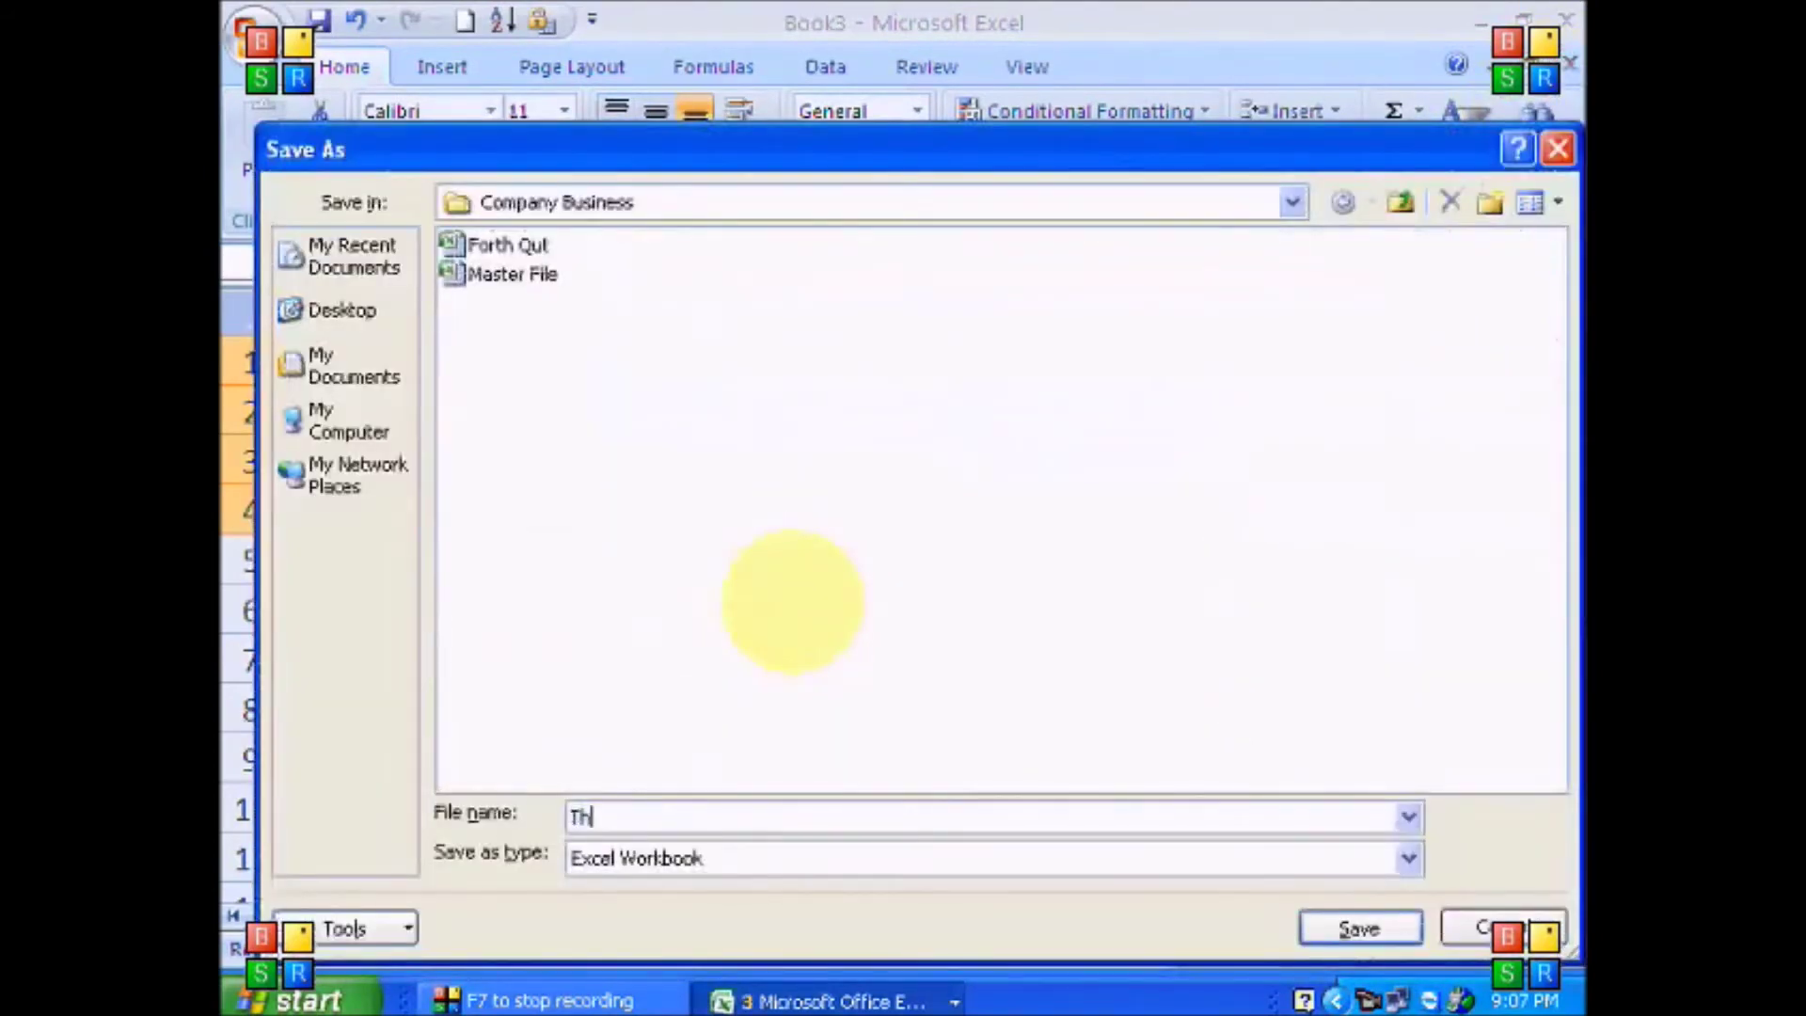
type("ird Qut")
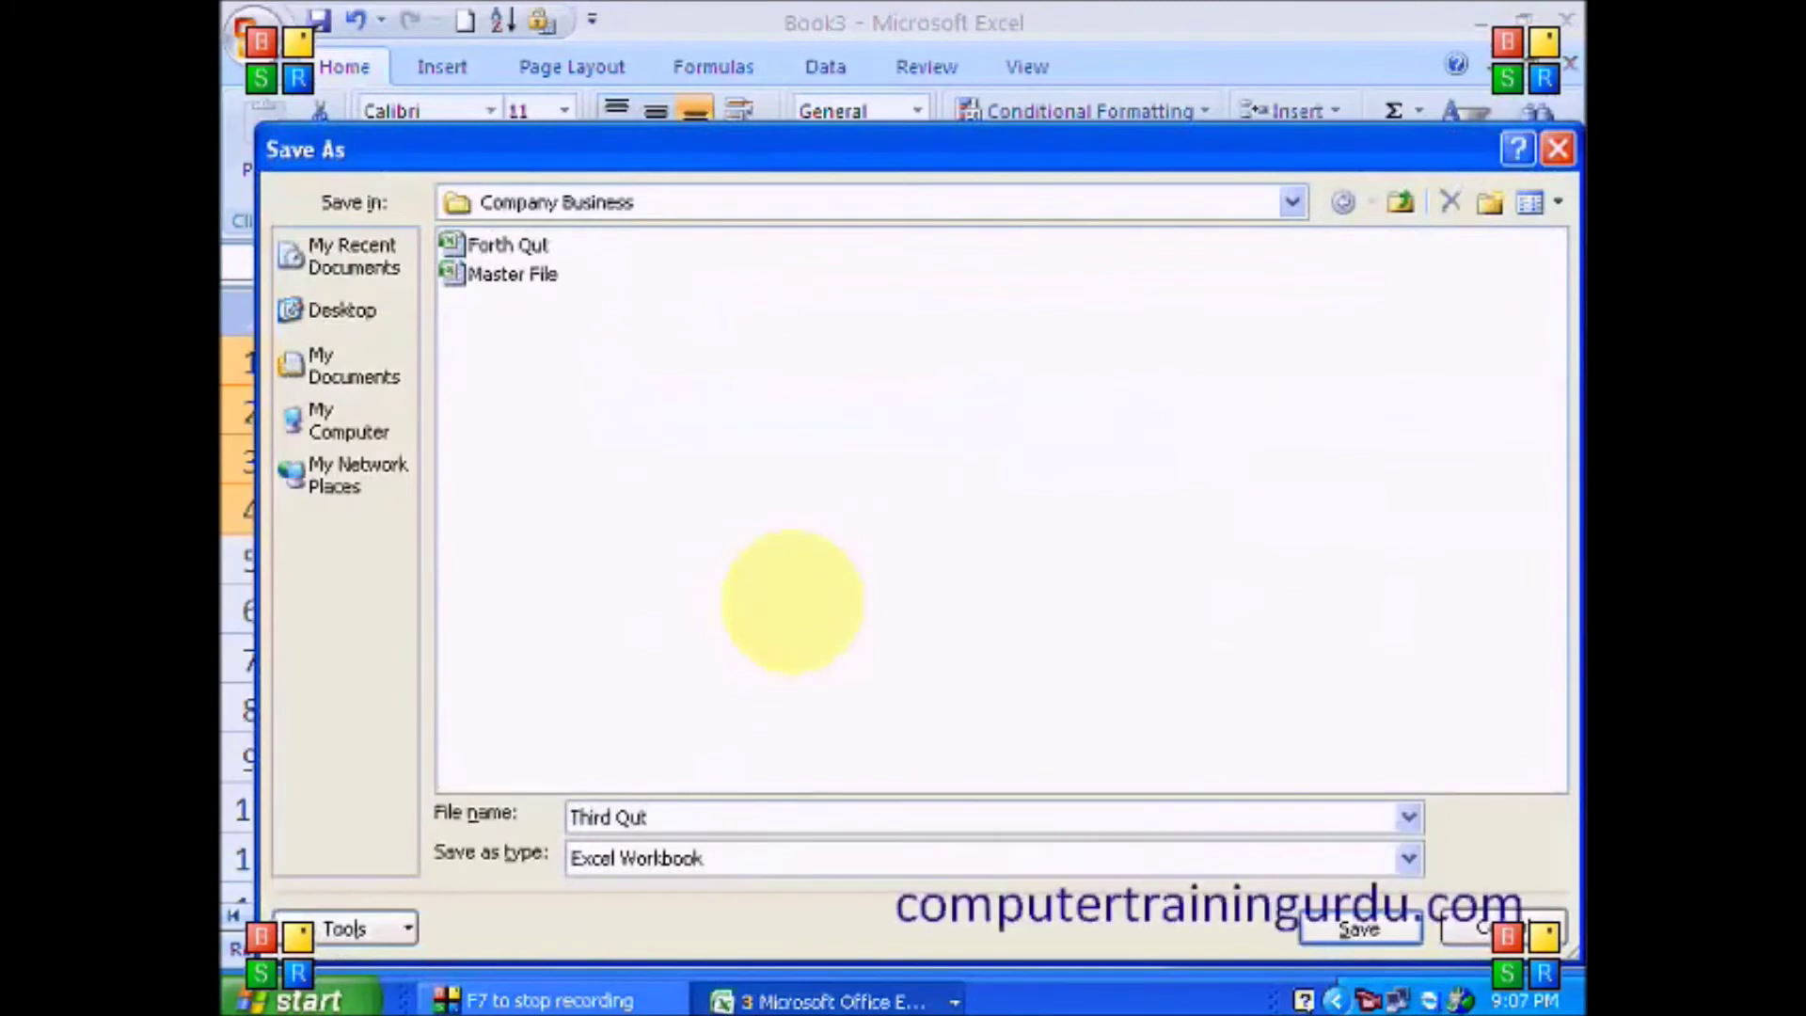
key("Return")
Step: Close Book2, saving it as Second Qut. in the Company Business folder
left_click(1563, 75)
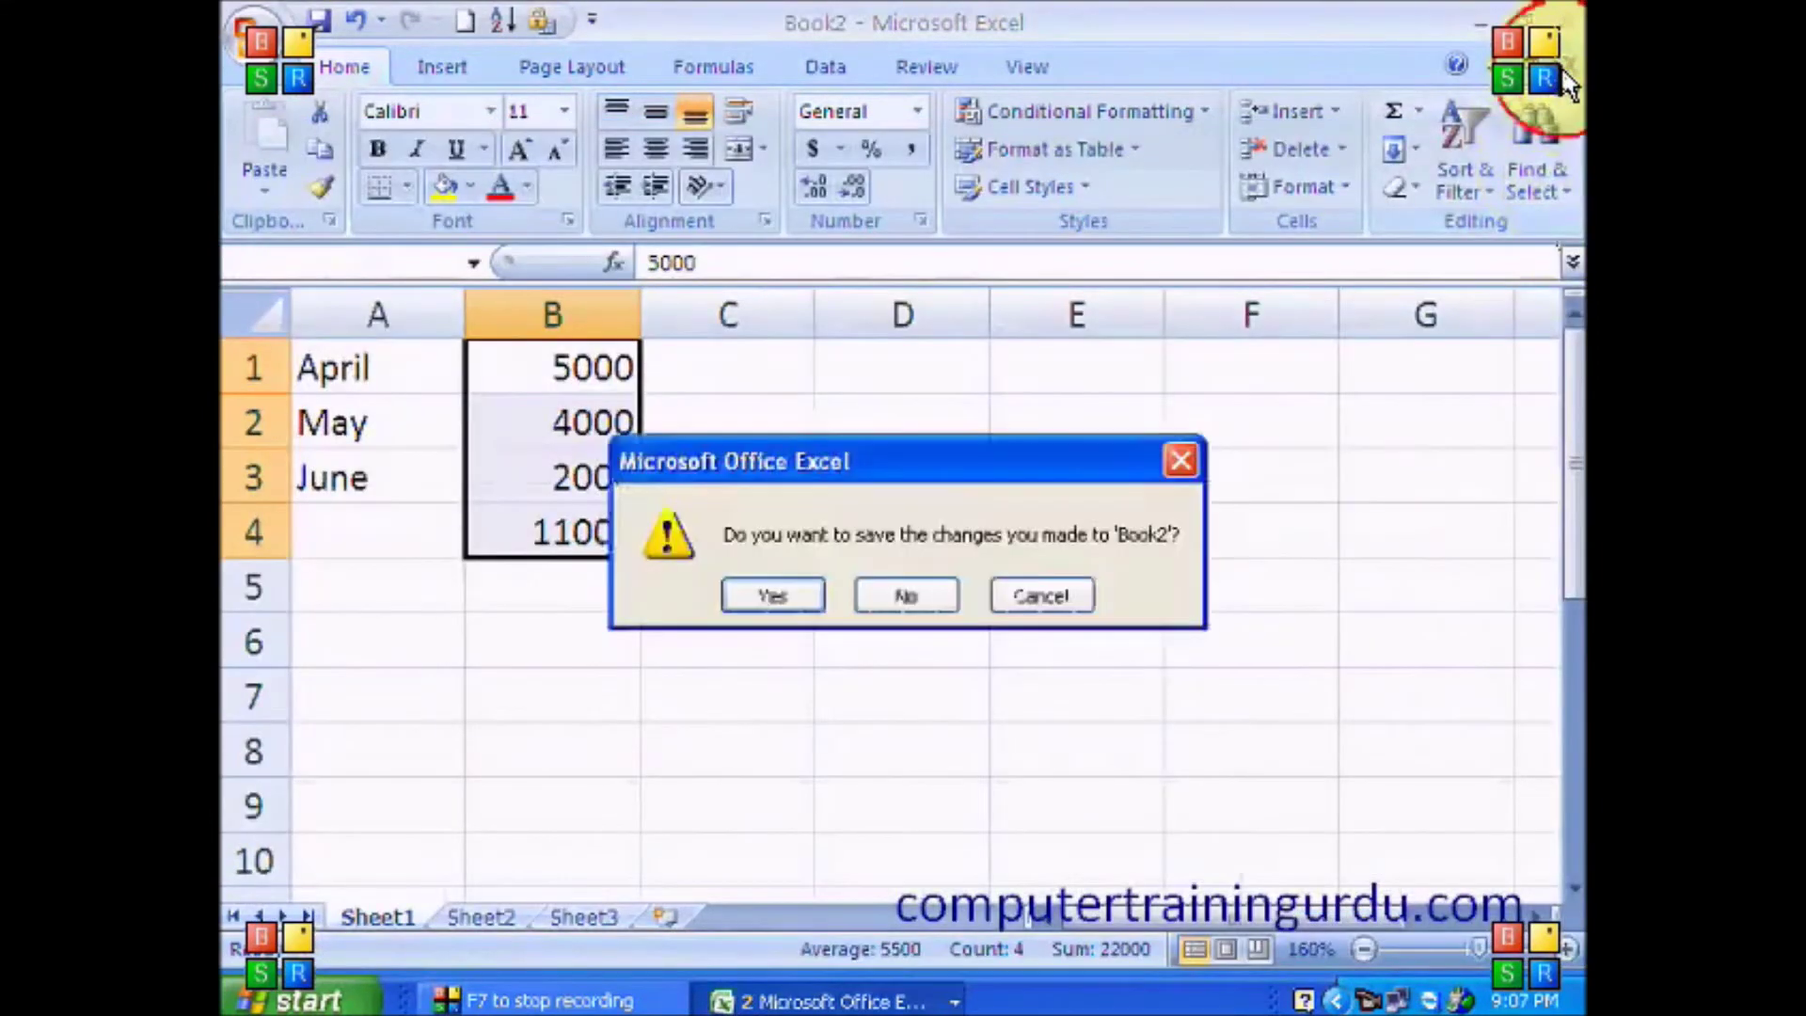
key("Return")
type("Second Qut")
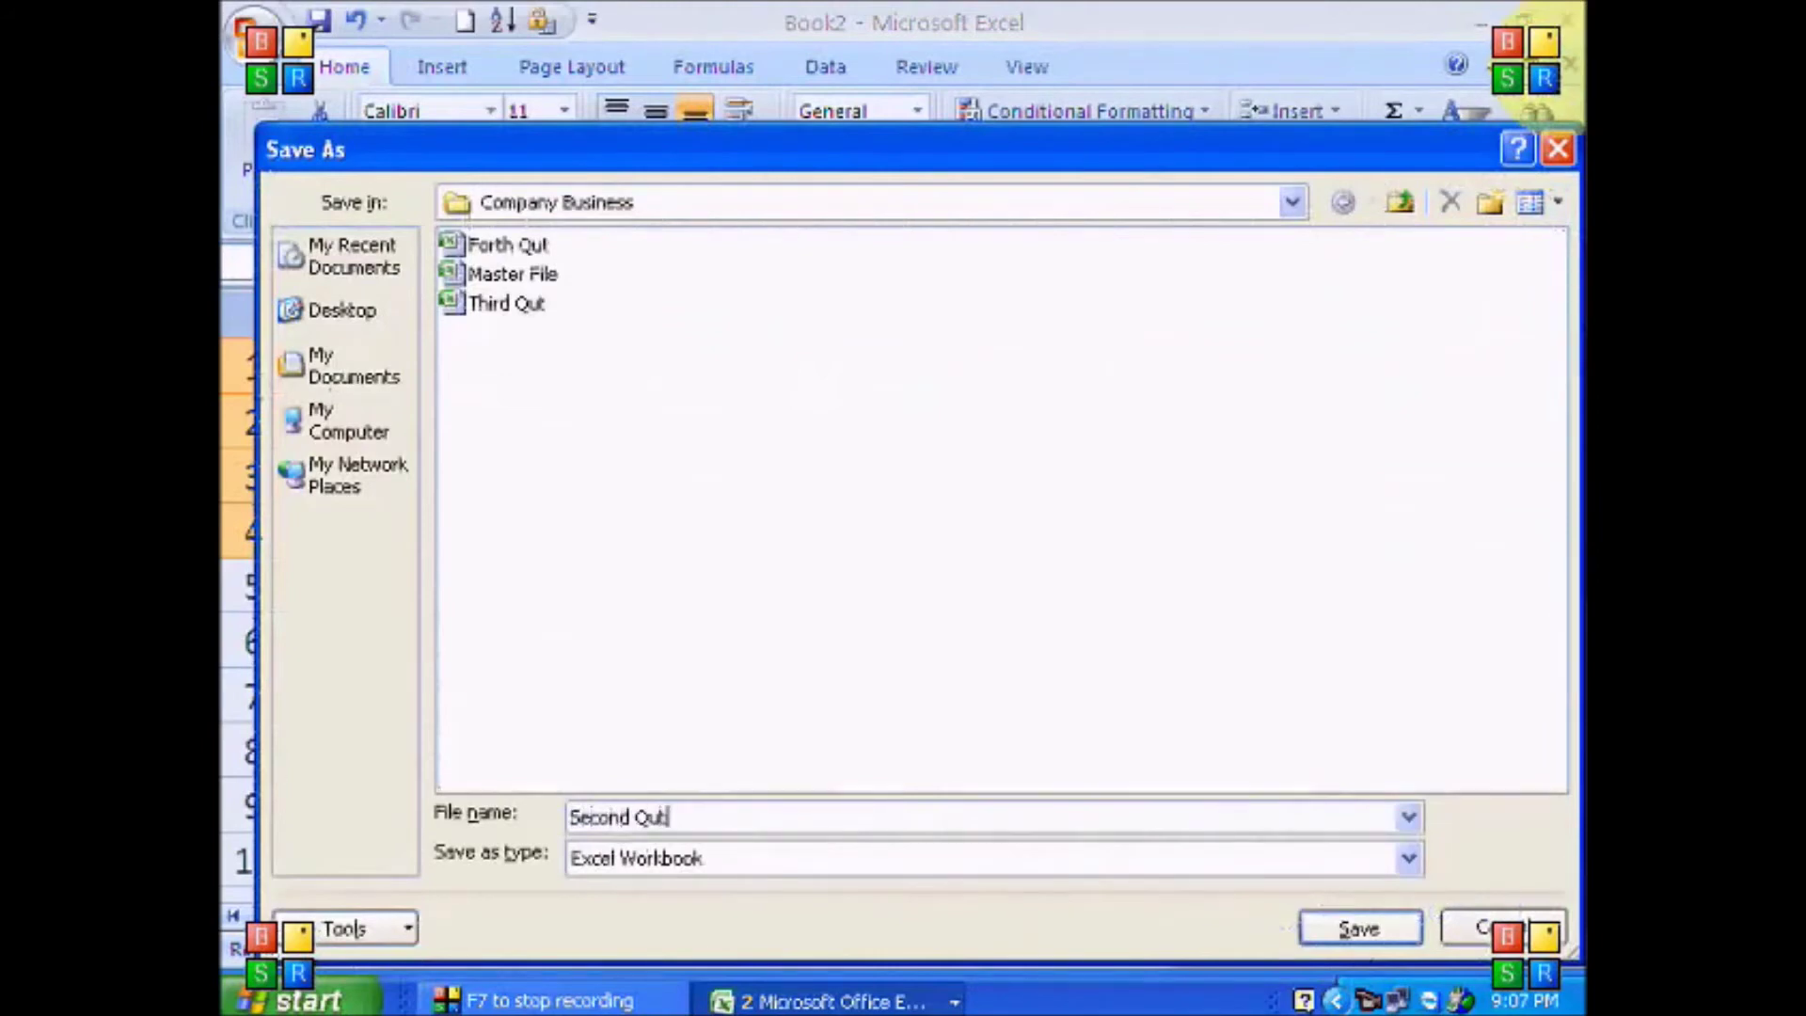
key("Return")
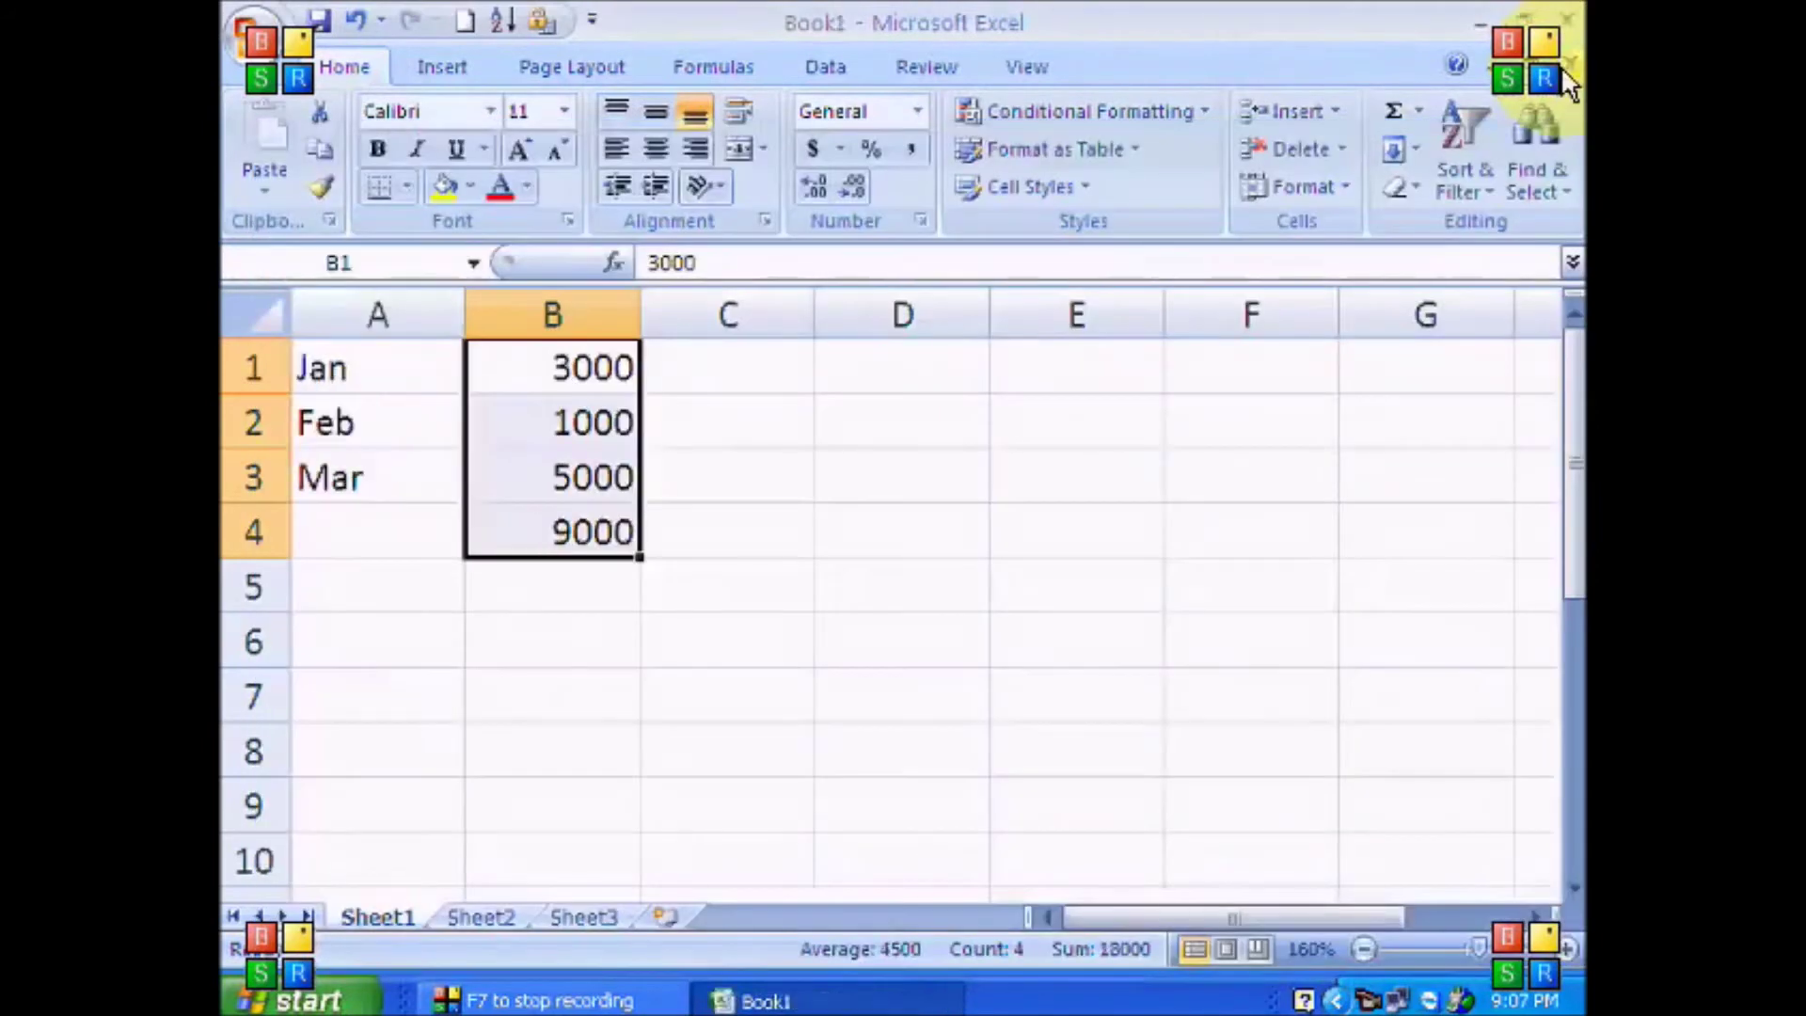
Step: Close Book1, saving it as First Qut in the Company Business folder
left_click(1563, 65)
left_click(780, 598)
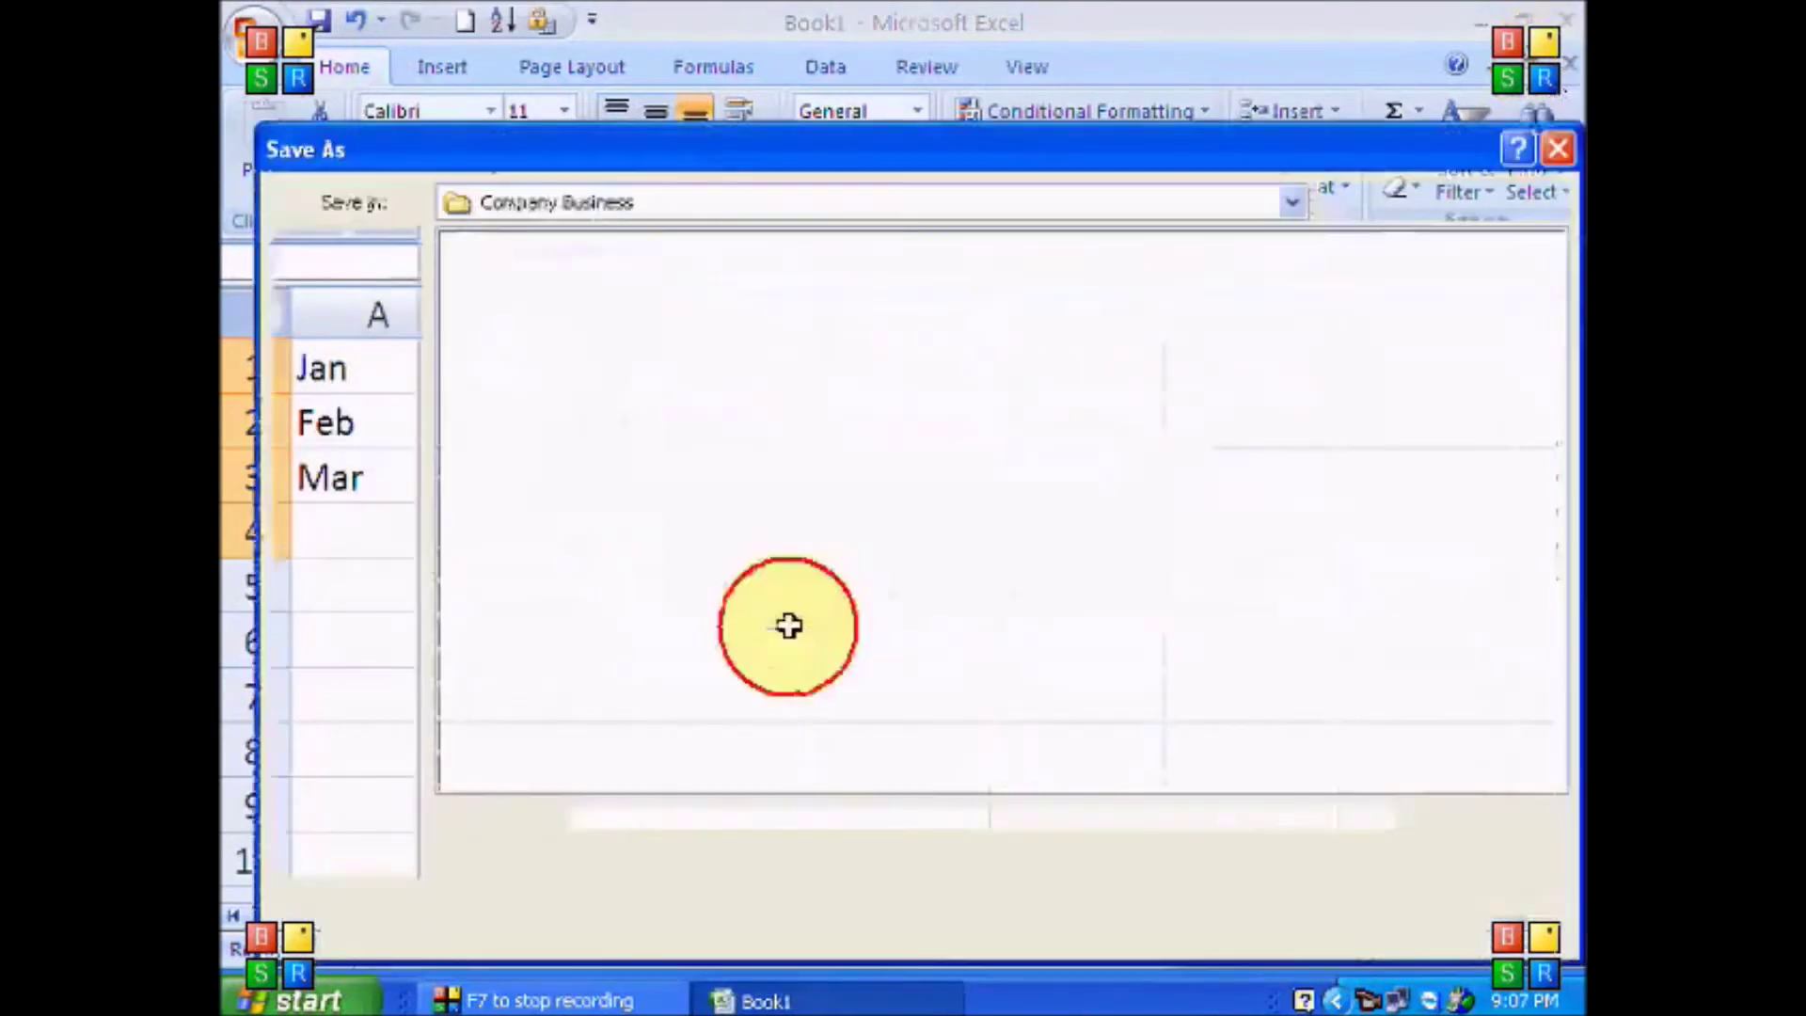
type("First Qut.")
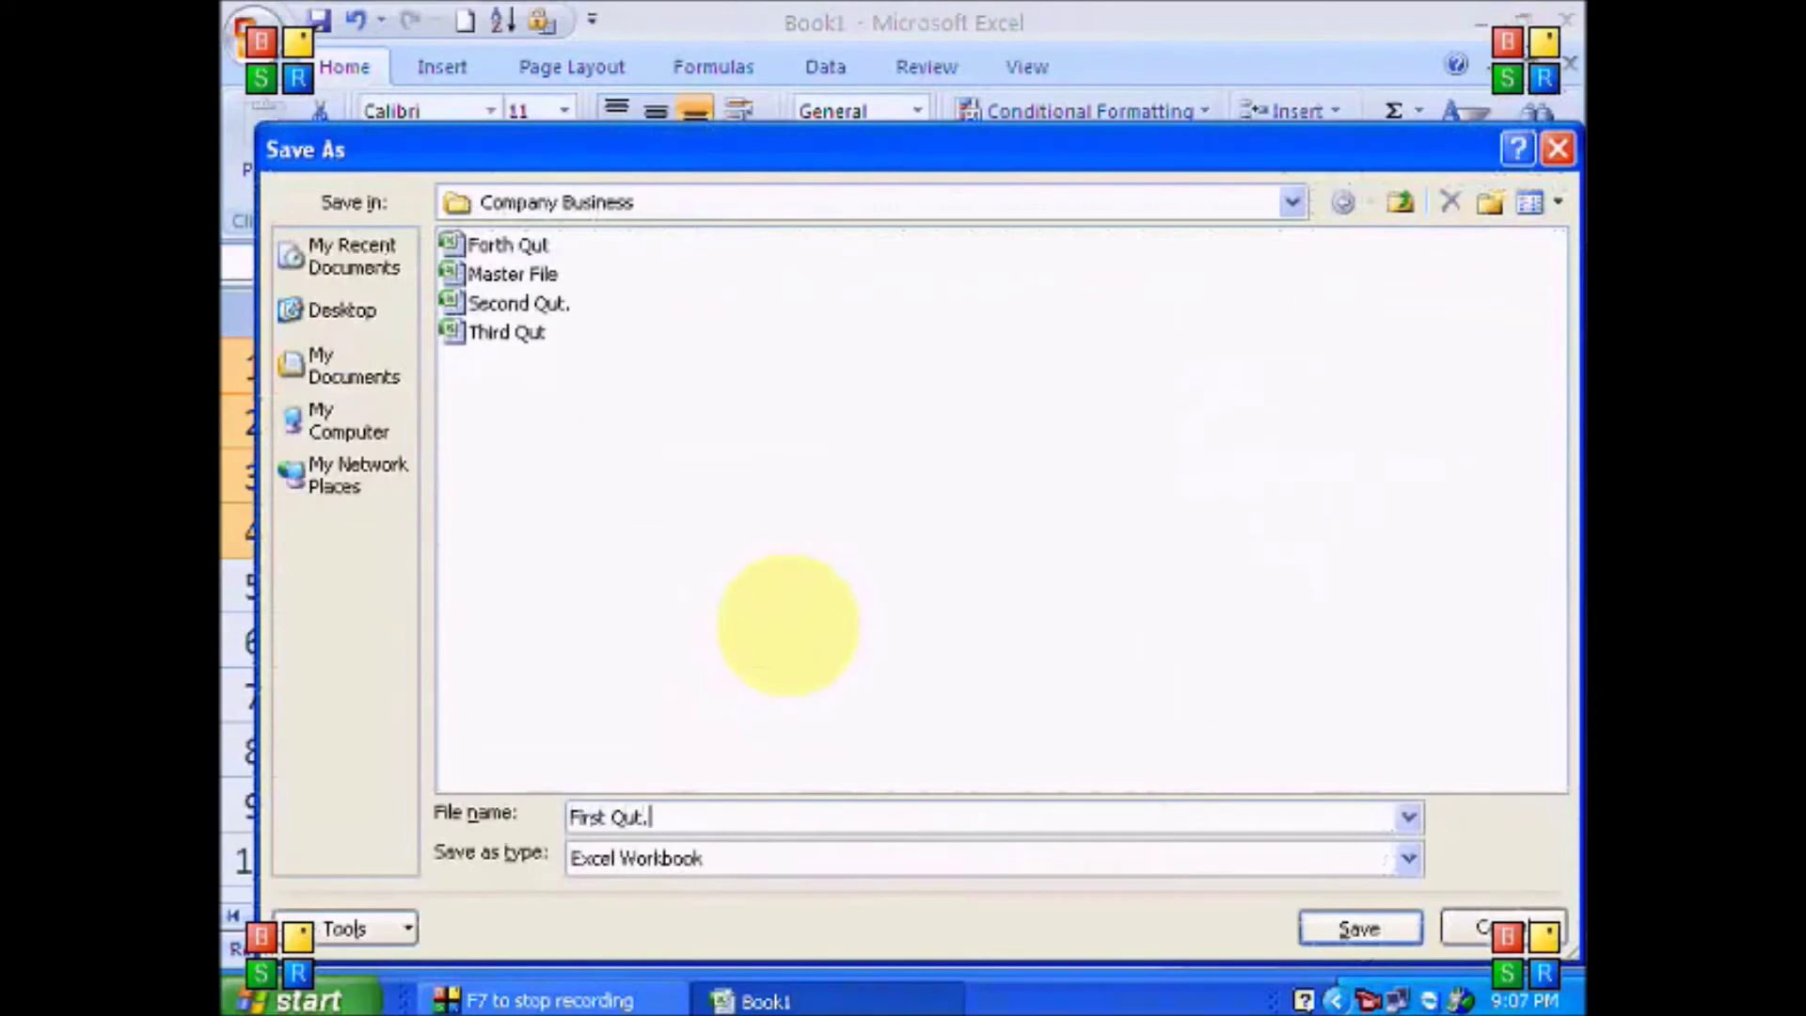
key("Return")
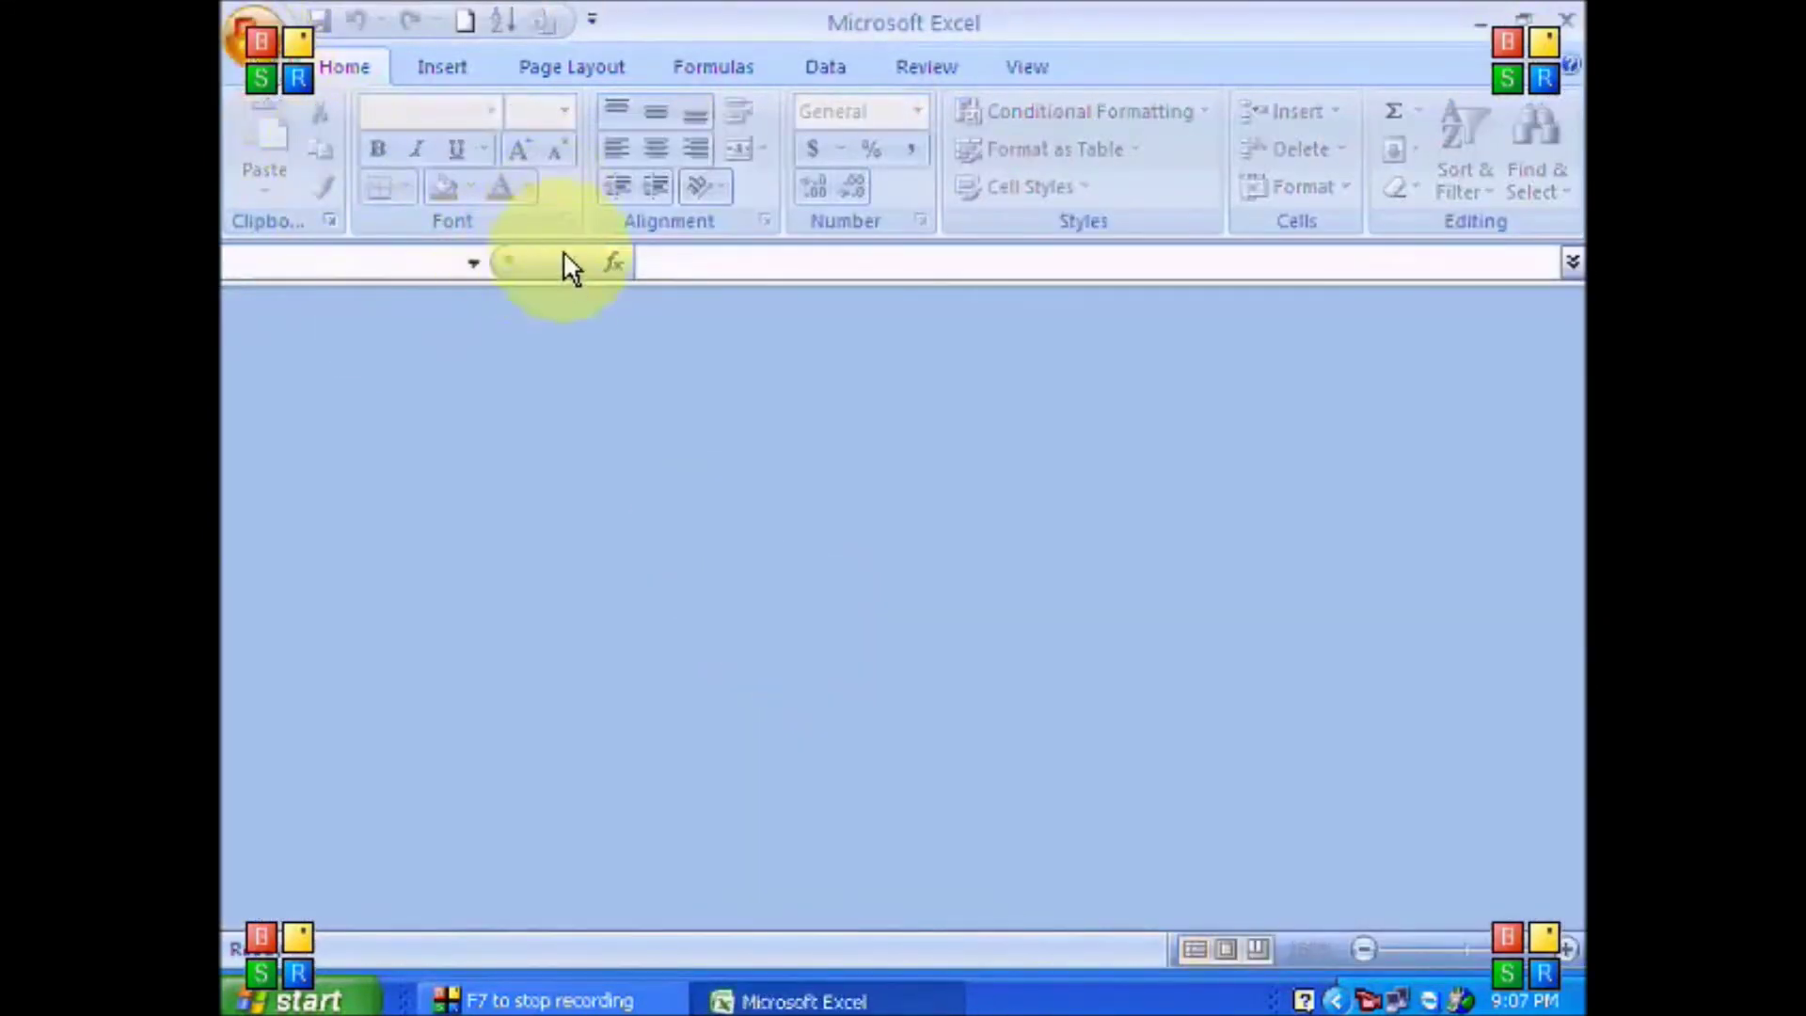
Step: Reopen Master File and enable its automatic link updates, continuing with the links left as they are
left_click(566, 283)
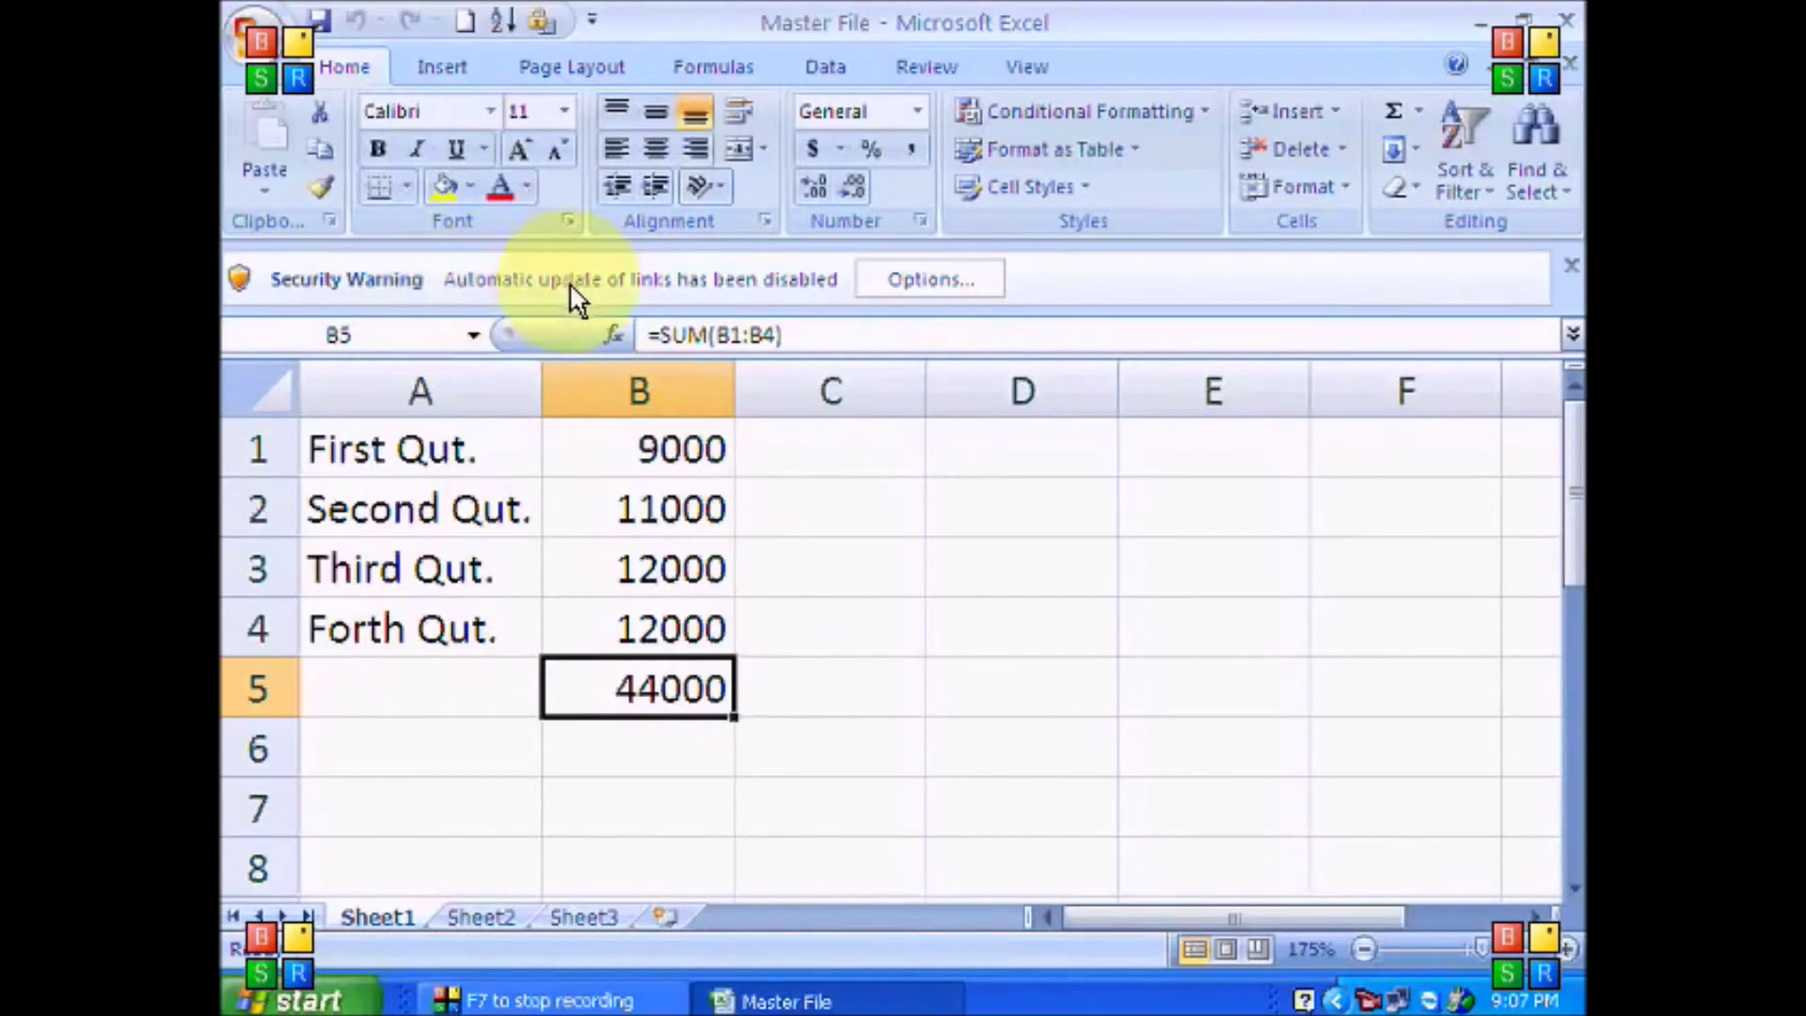
left_click(924, 280)
left_click(656, 466)
left_click(1088, 817)
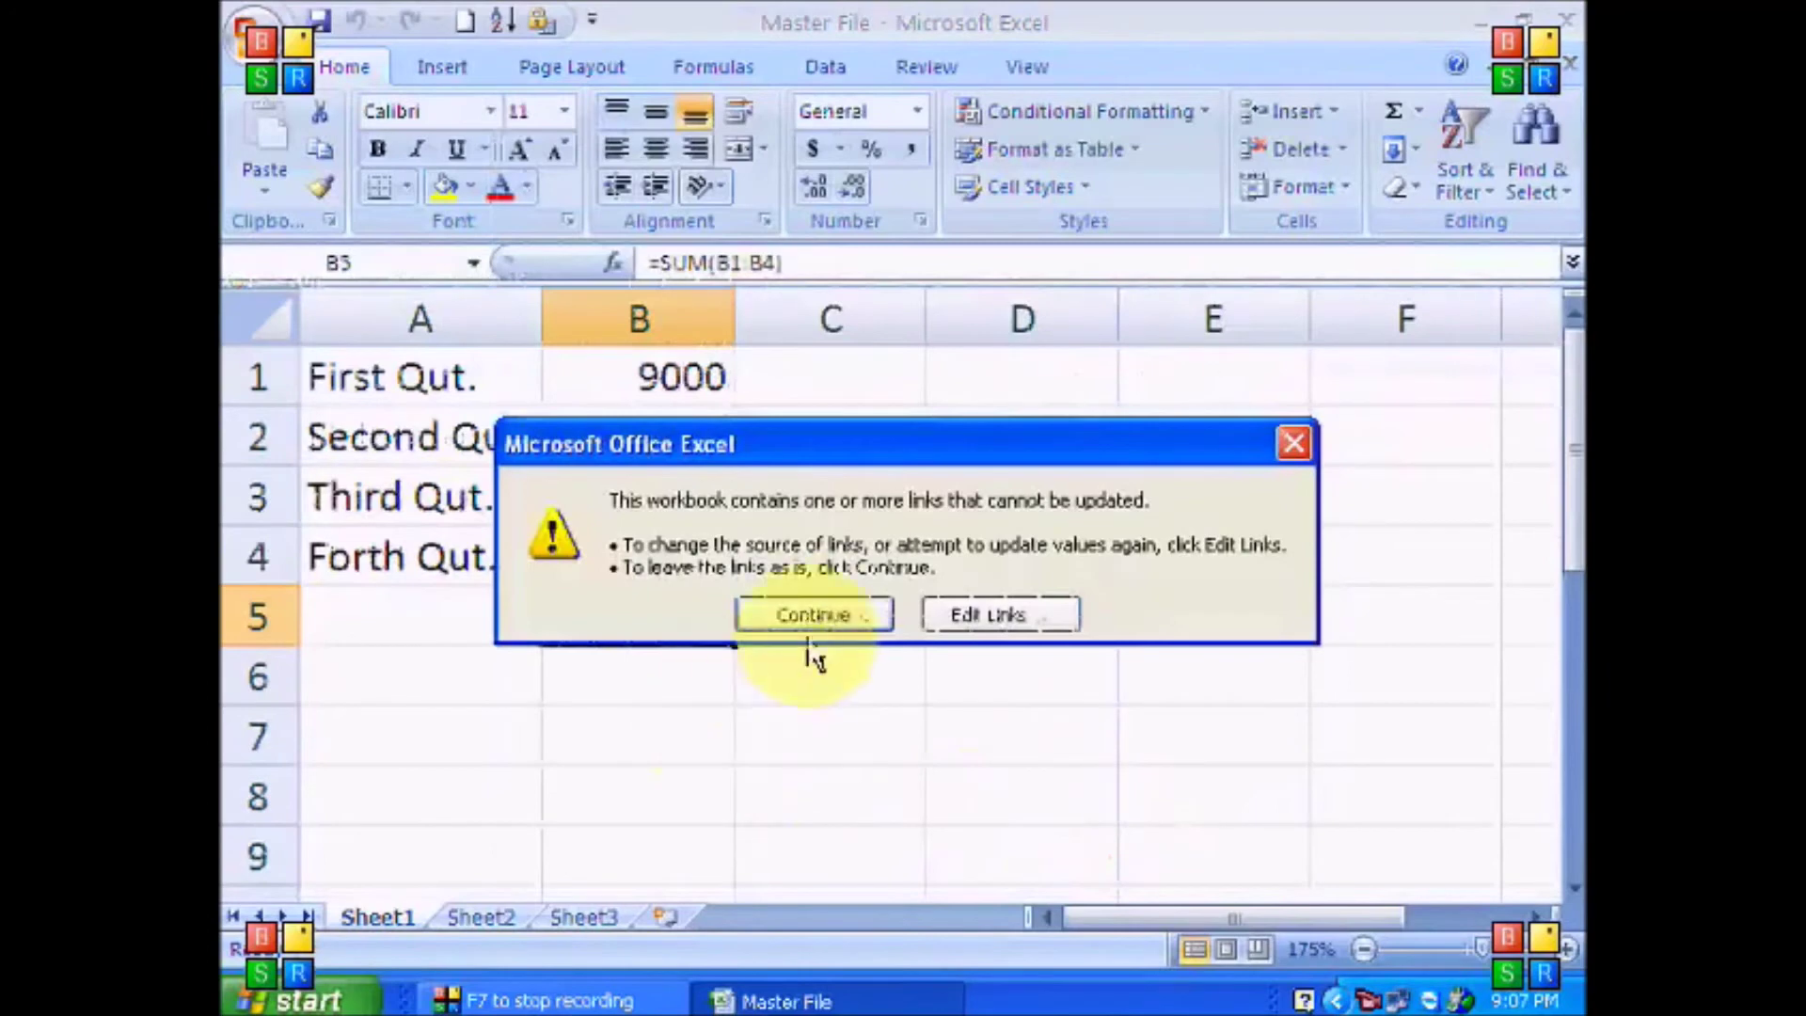
left_click(824, 612)
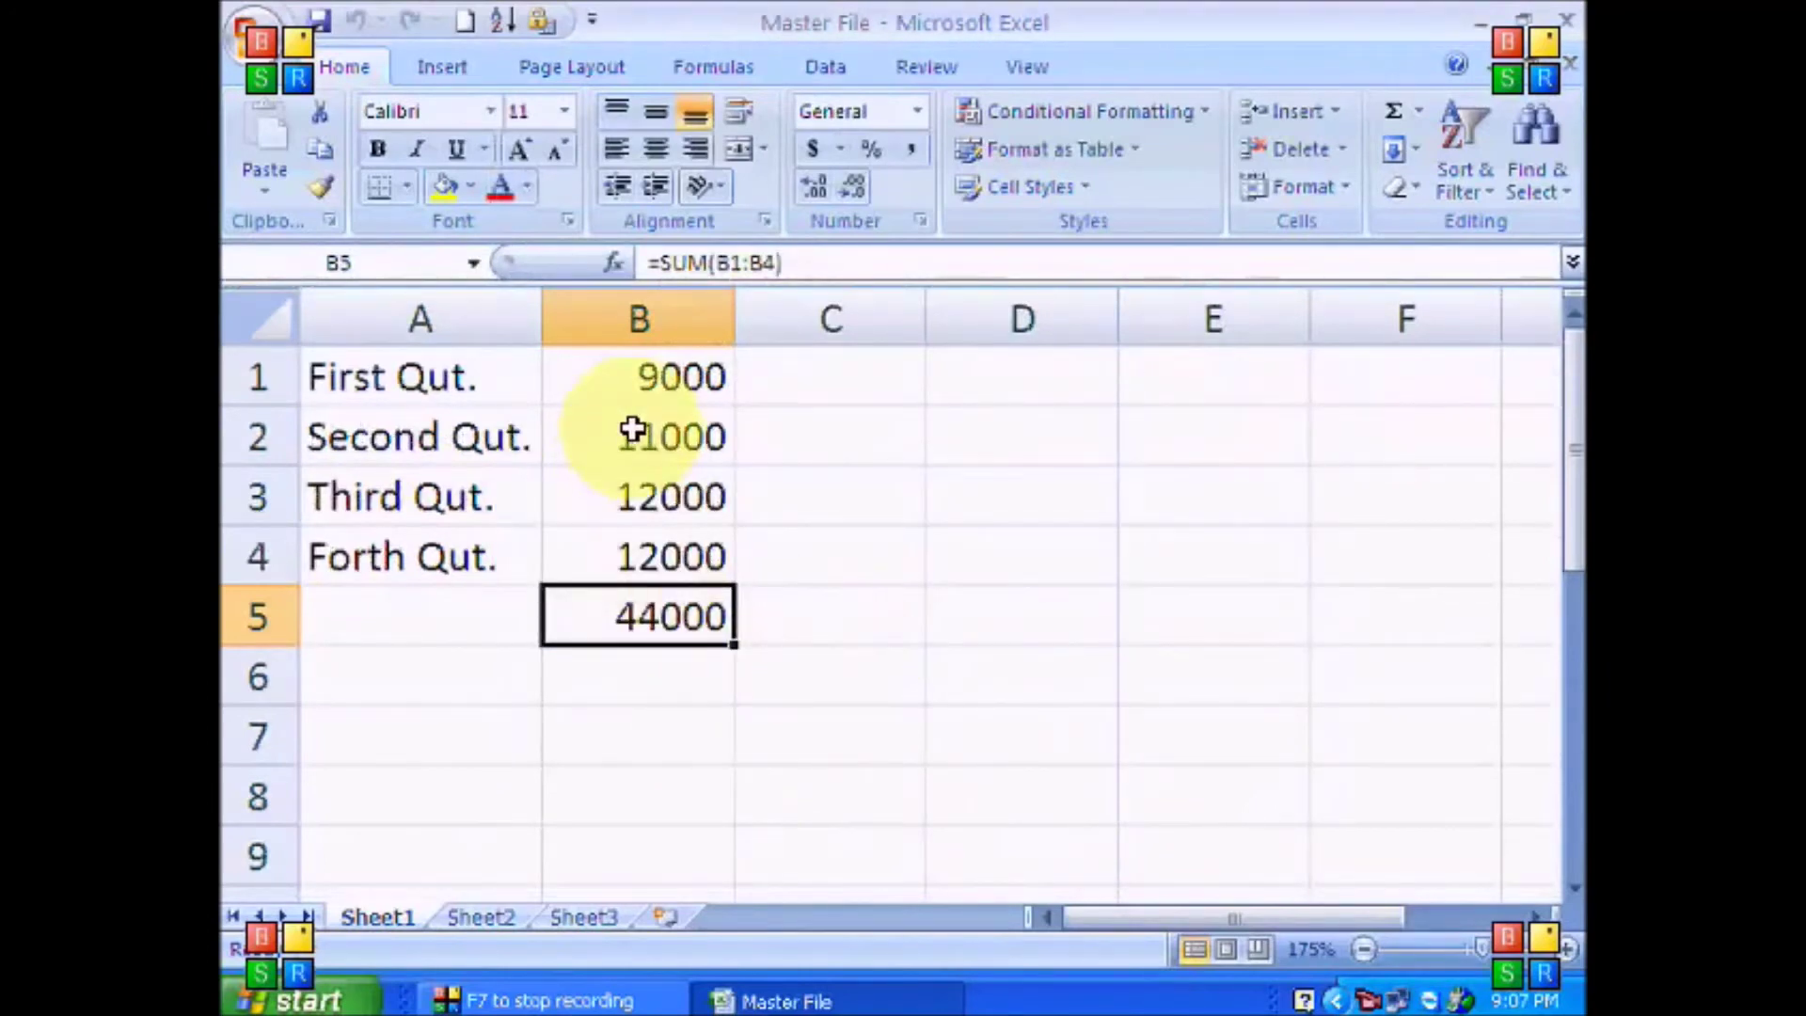
Step: Start inserting a hyperlink on cell B1, moving the dialog aside so the quarter amounts can be seen
scroll(745, 439, "up", 1)
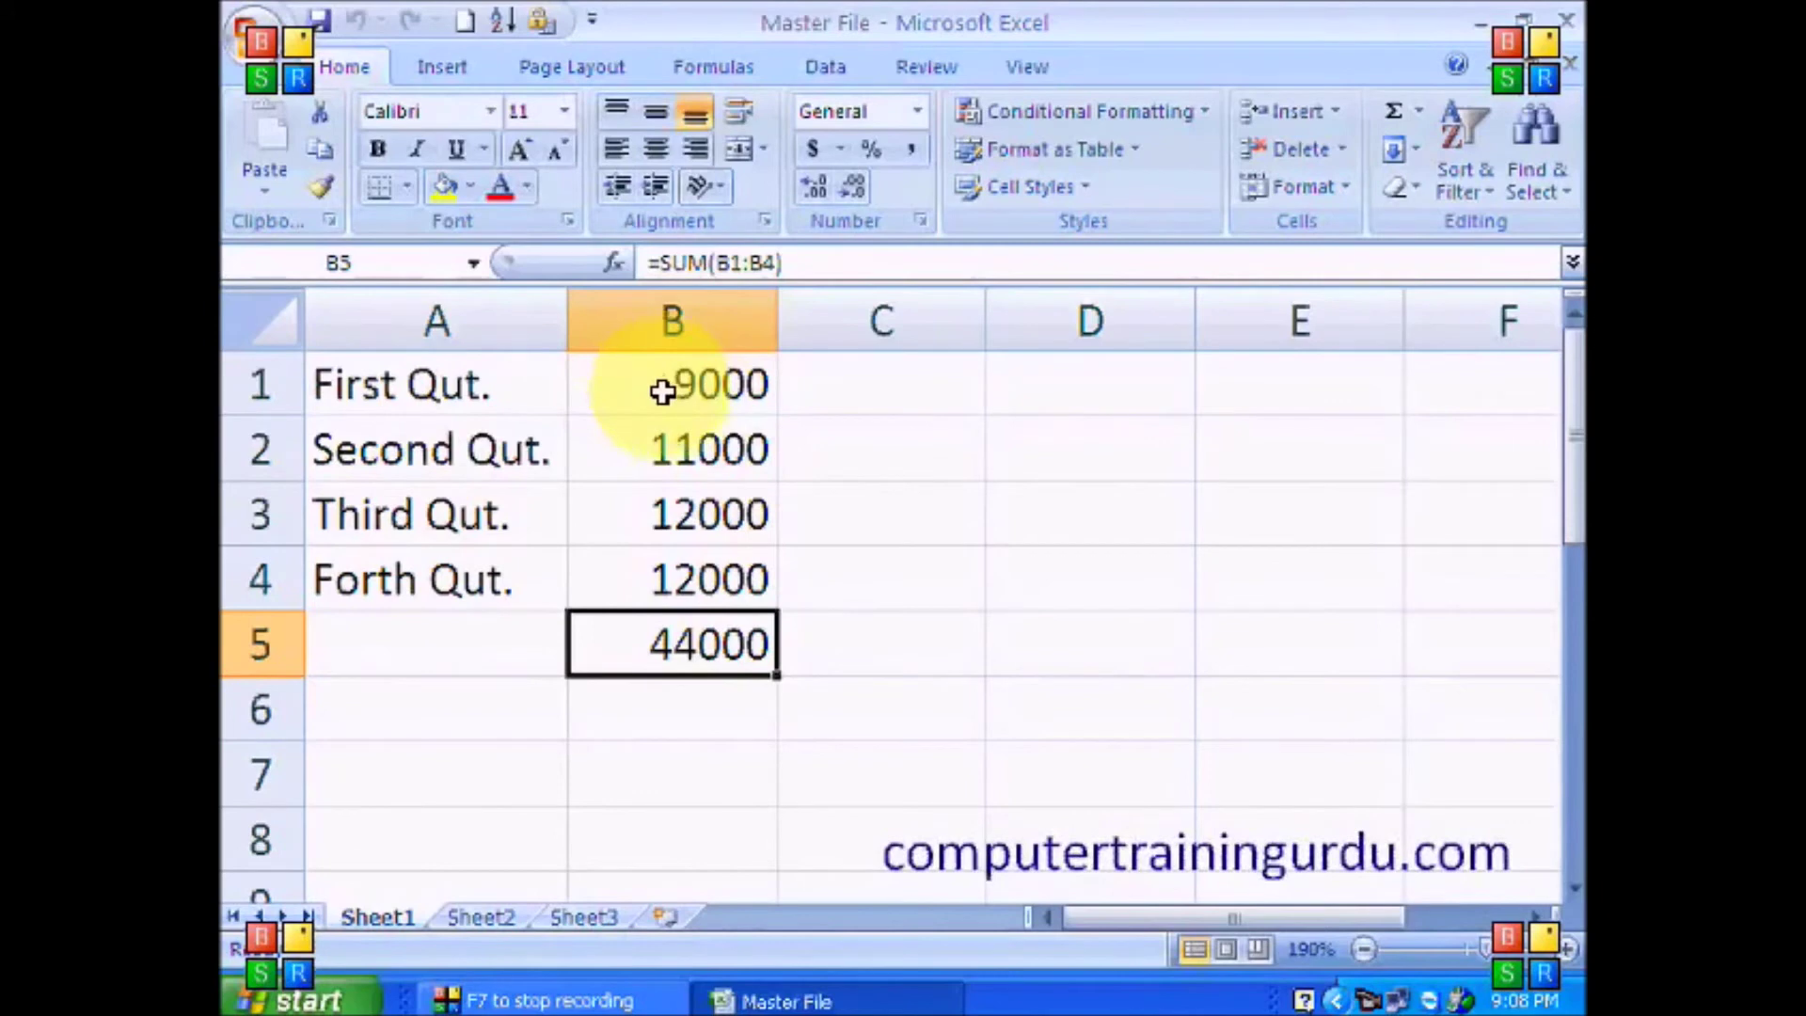
left_click(657, 383)
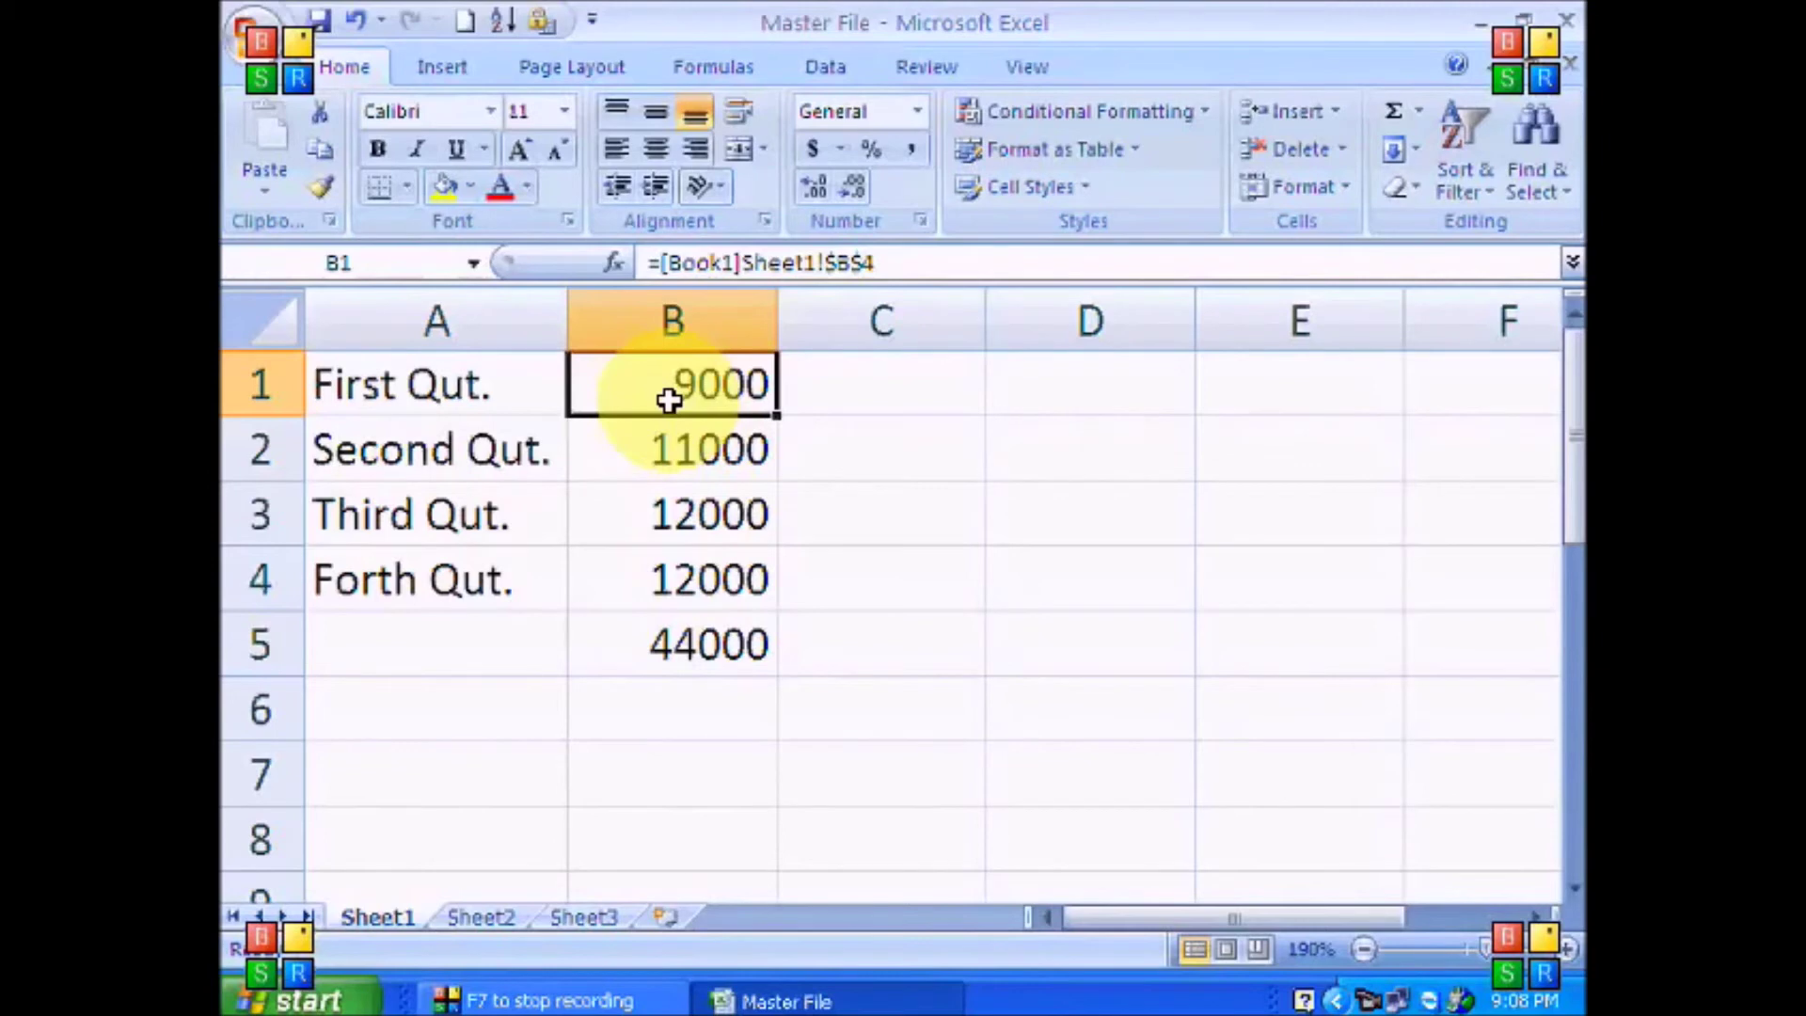
left_click(448, 79)
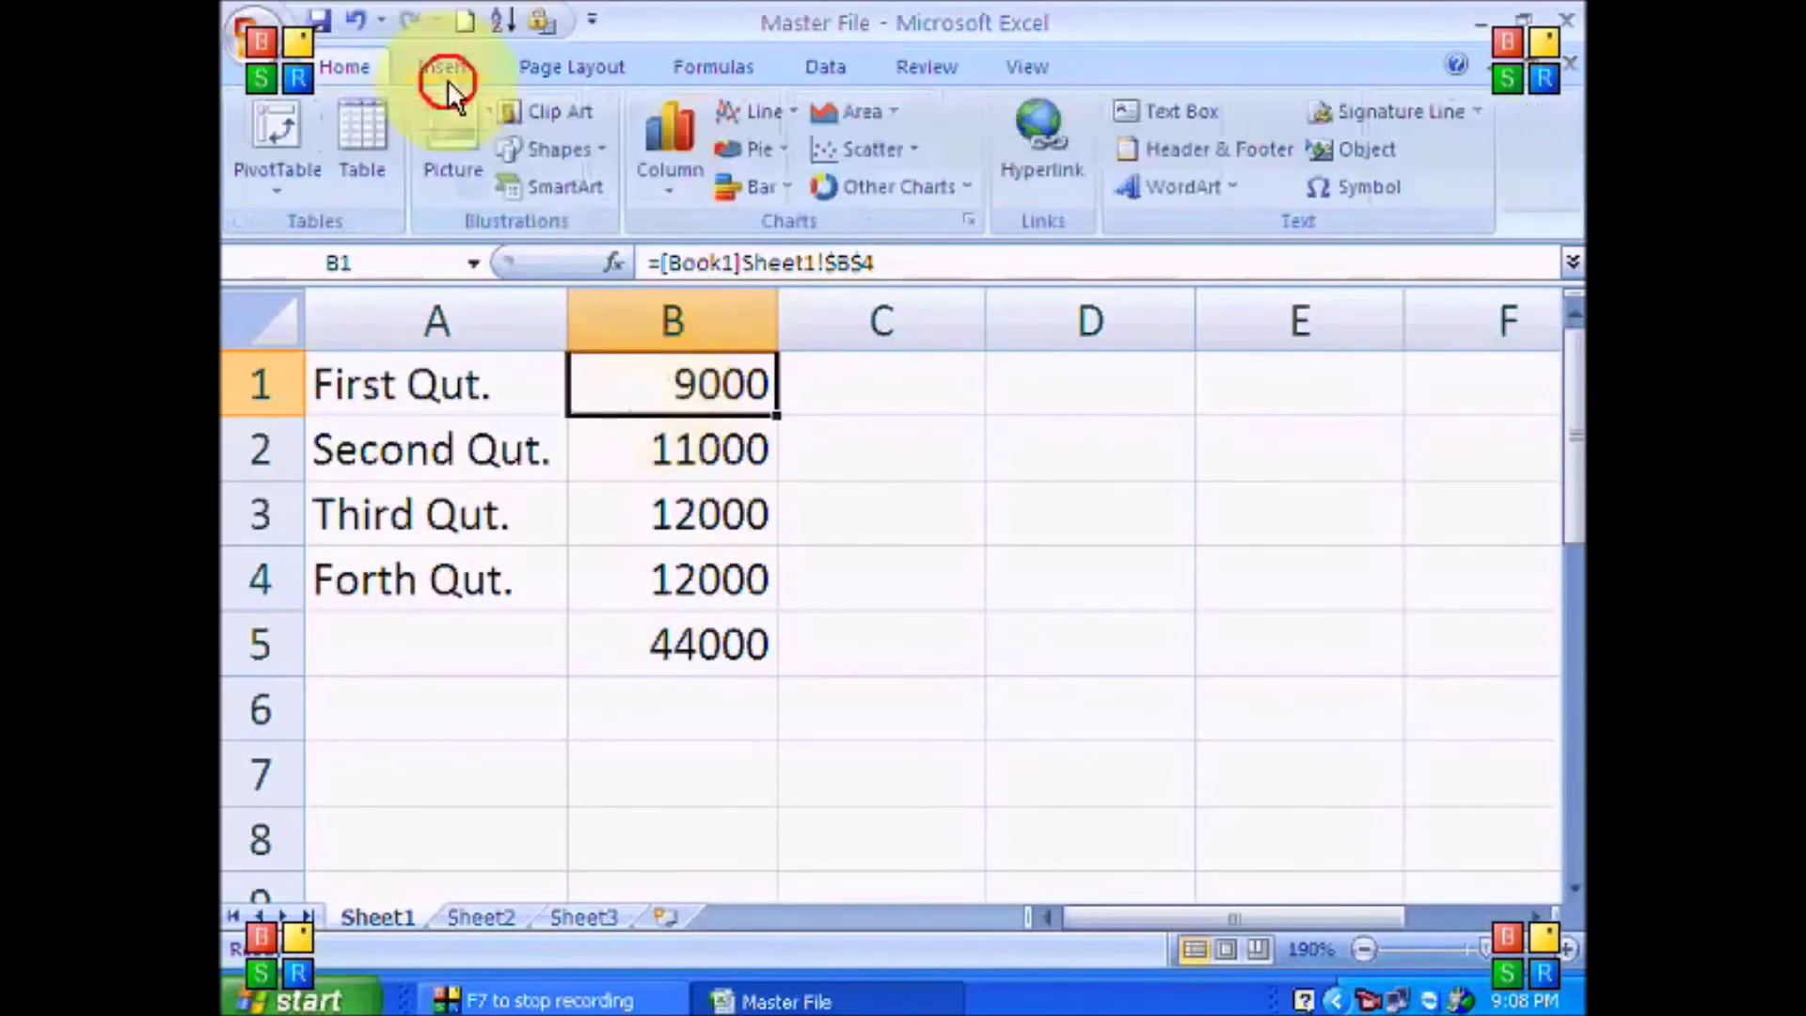
left_click(1034, 174)
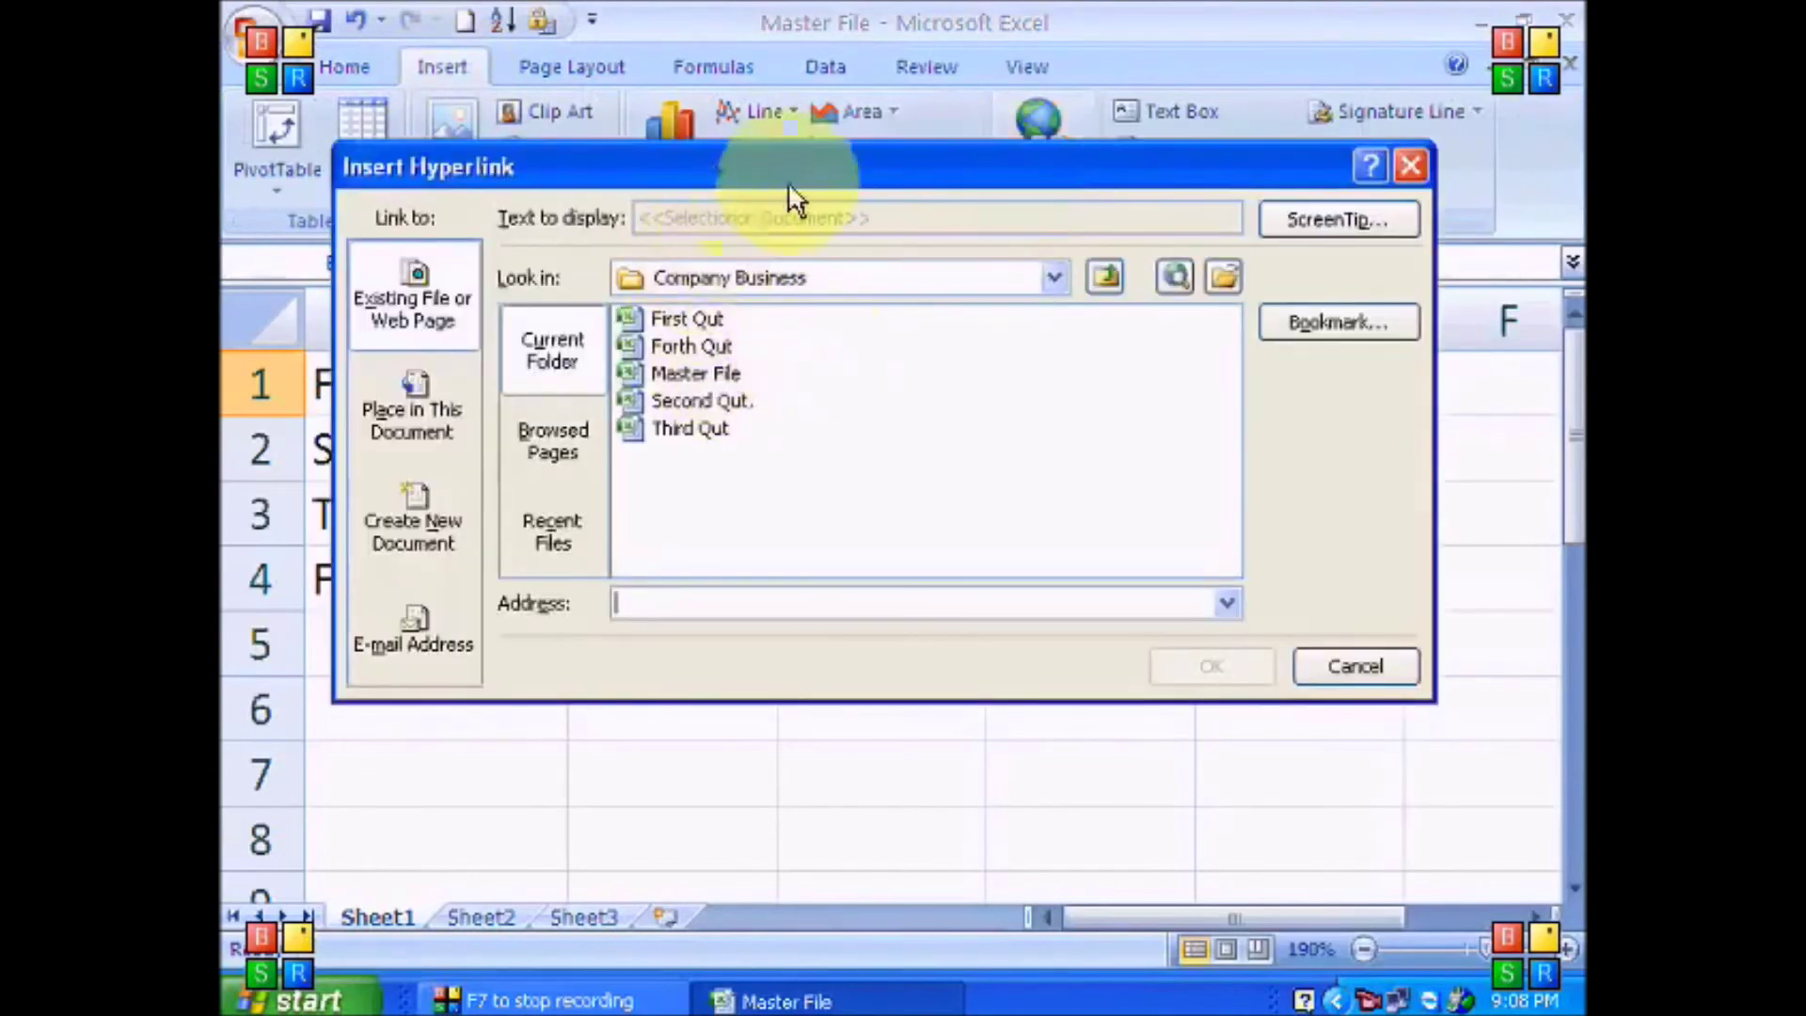
left_click_drag(798, 166, 1135, 149)
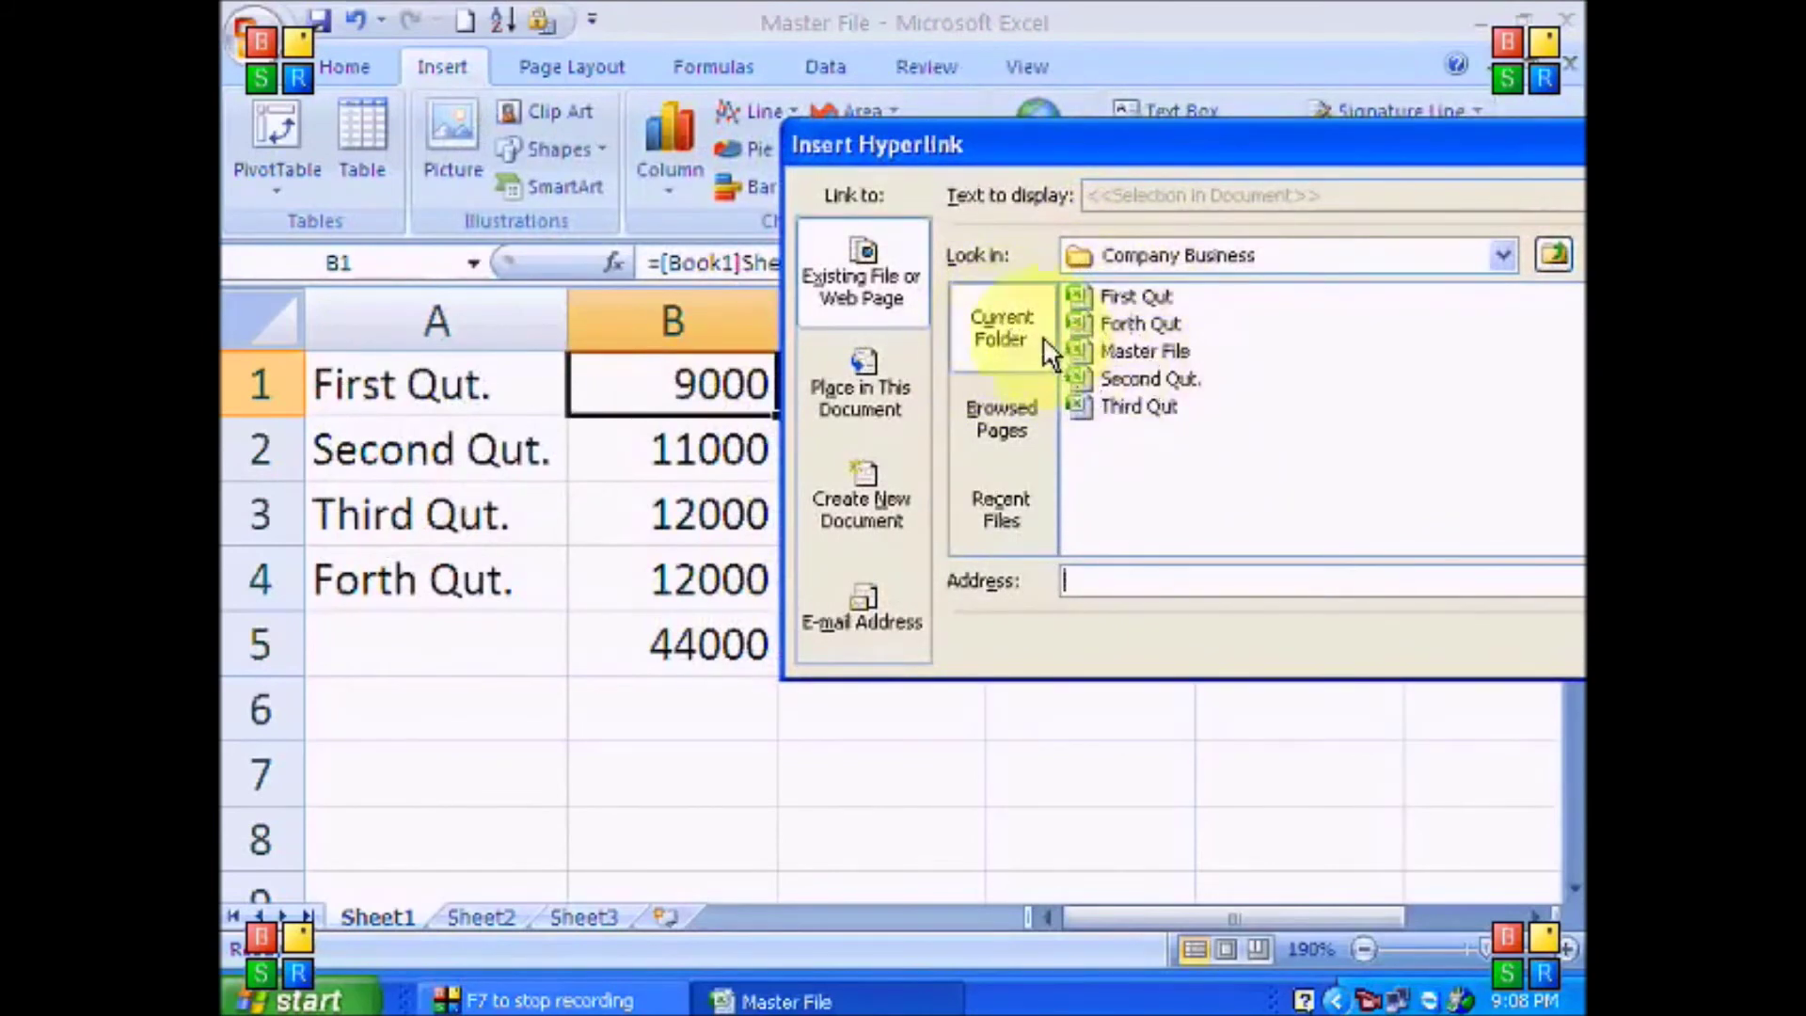
Step: Review the hyperlink target choices: browsed pages, recent files, a place in this document, and a new document
left_click(1022, 411)
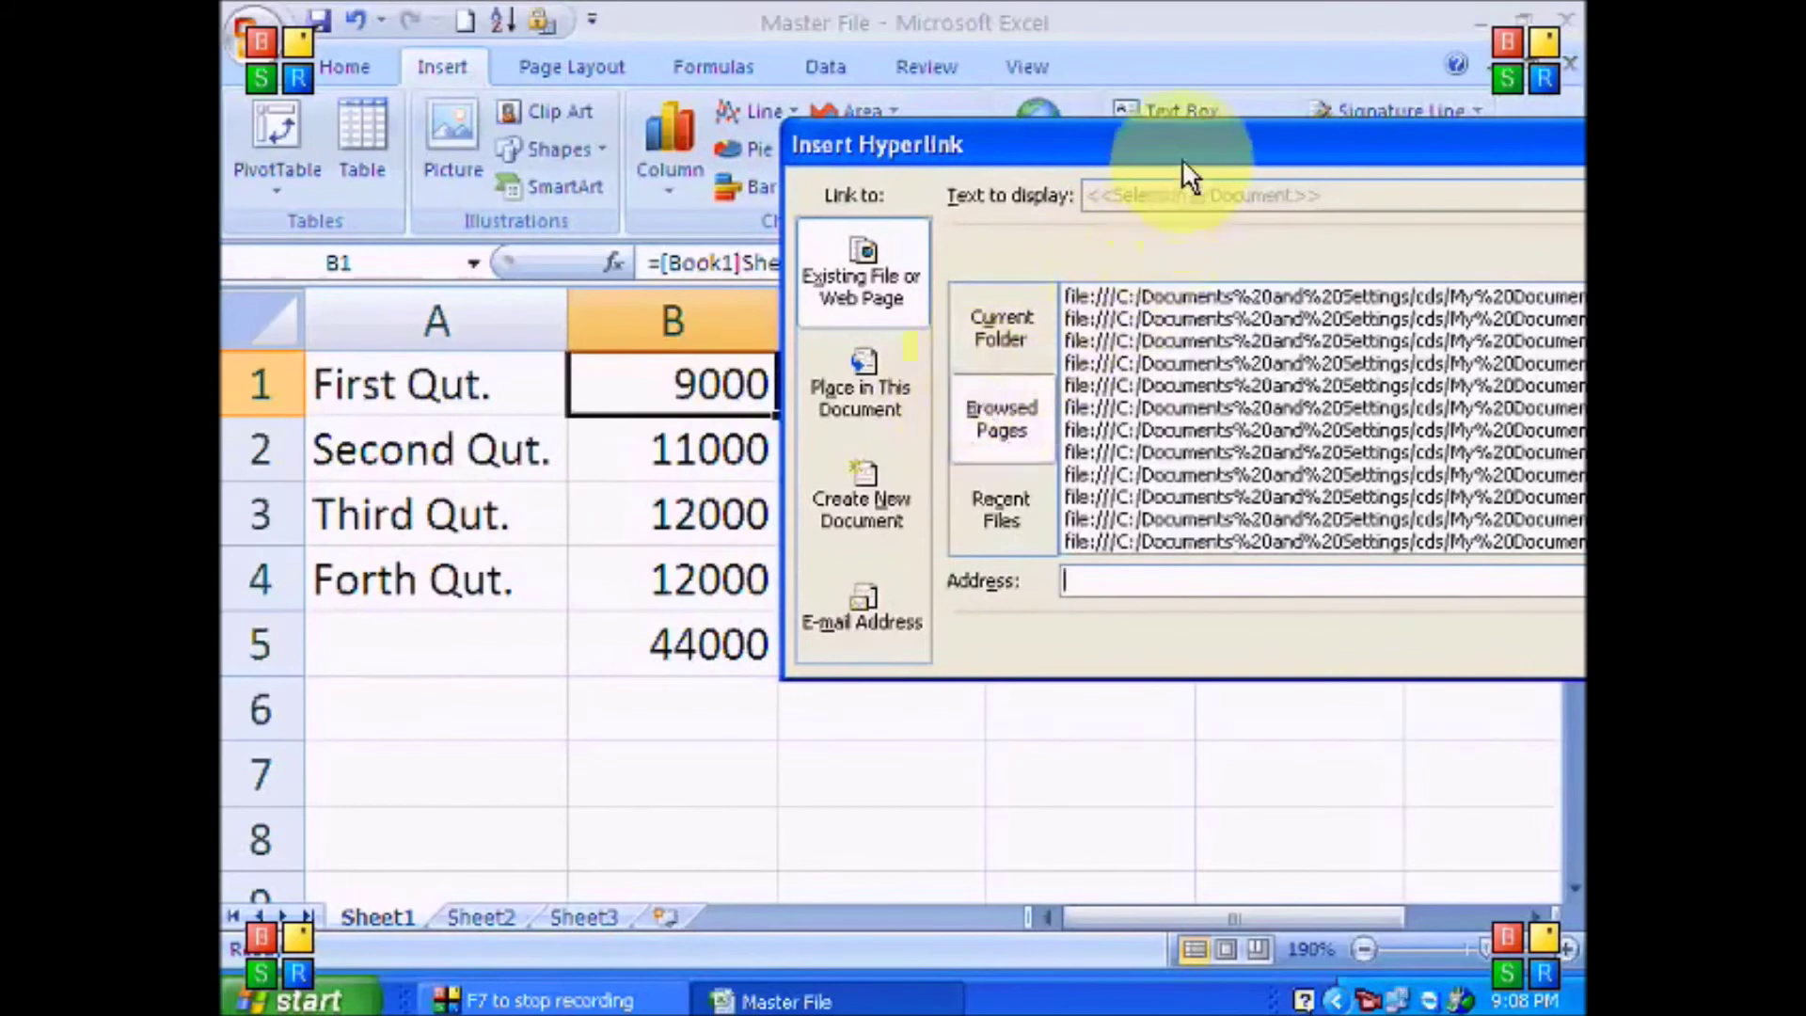
left_click(997, 503)
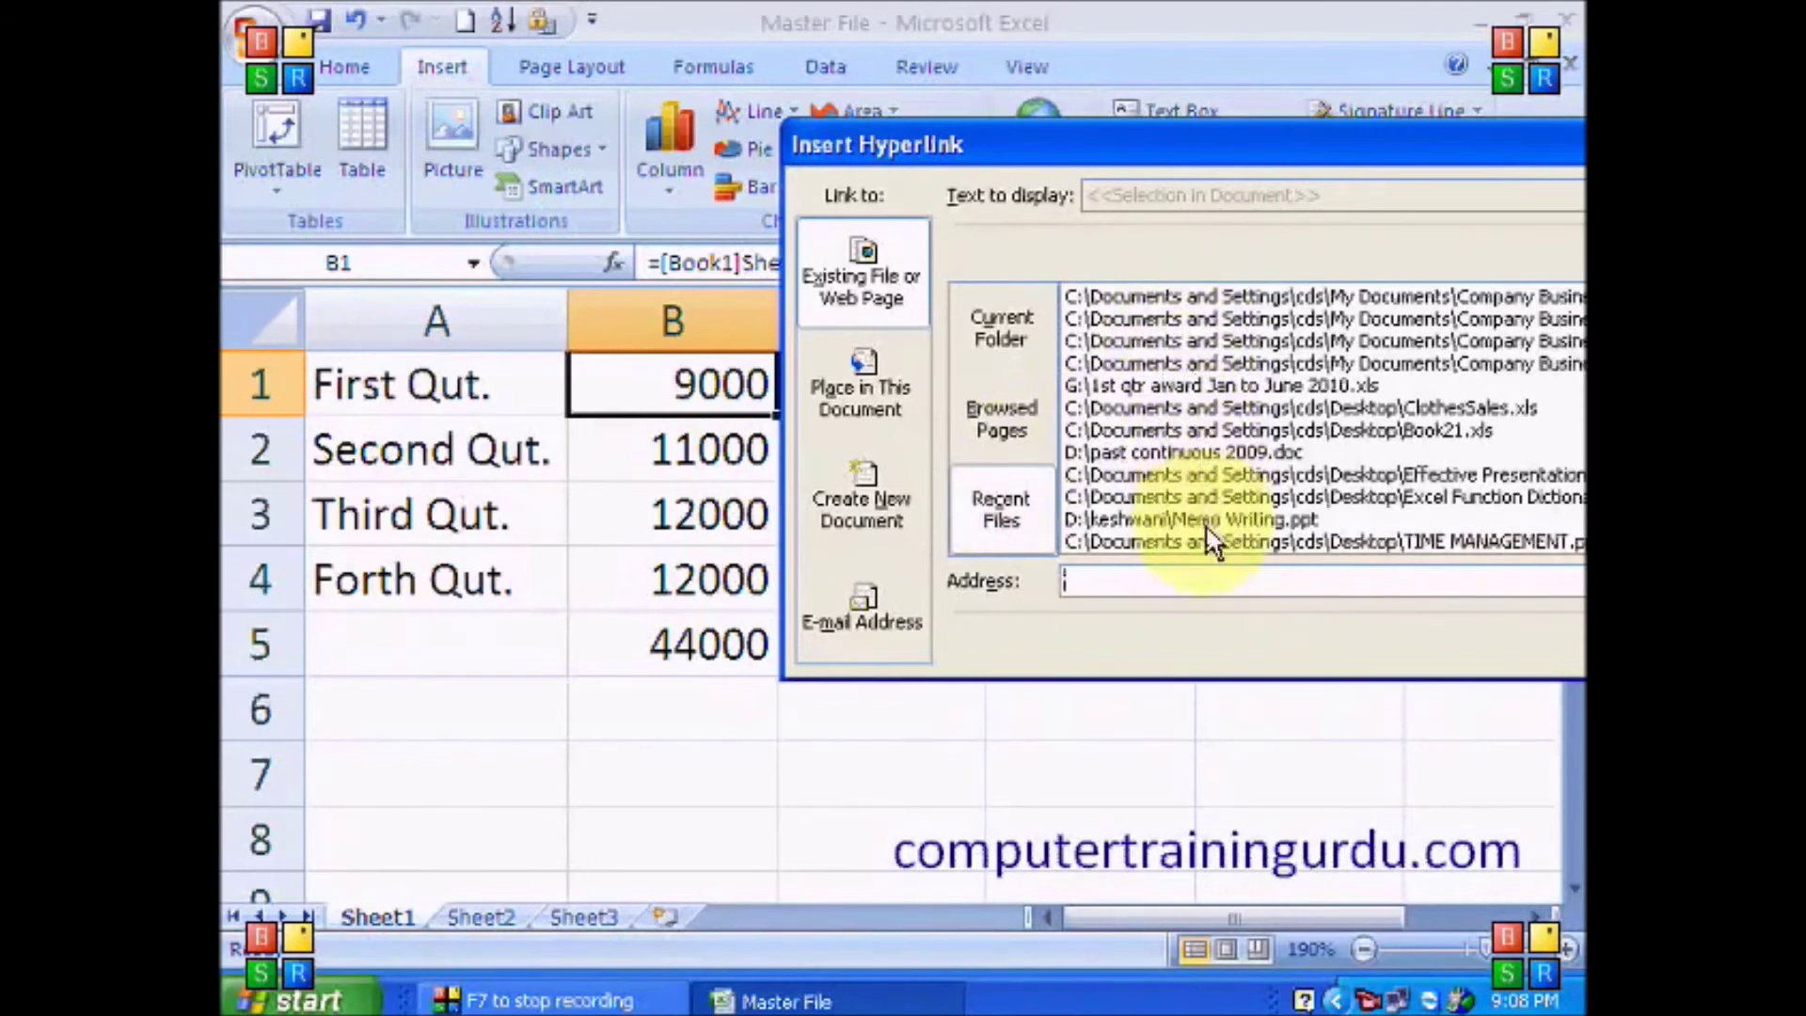
left_click(856, 404)
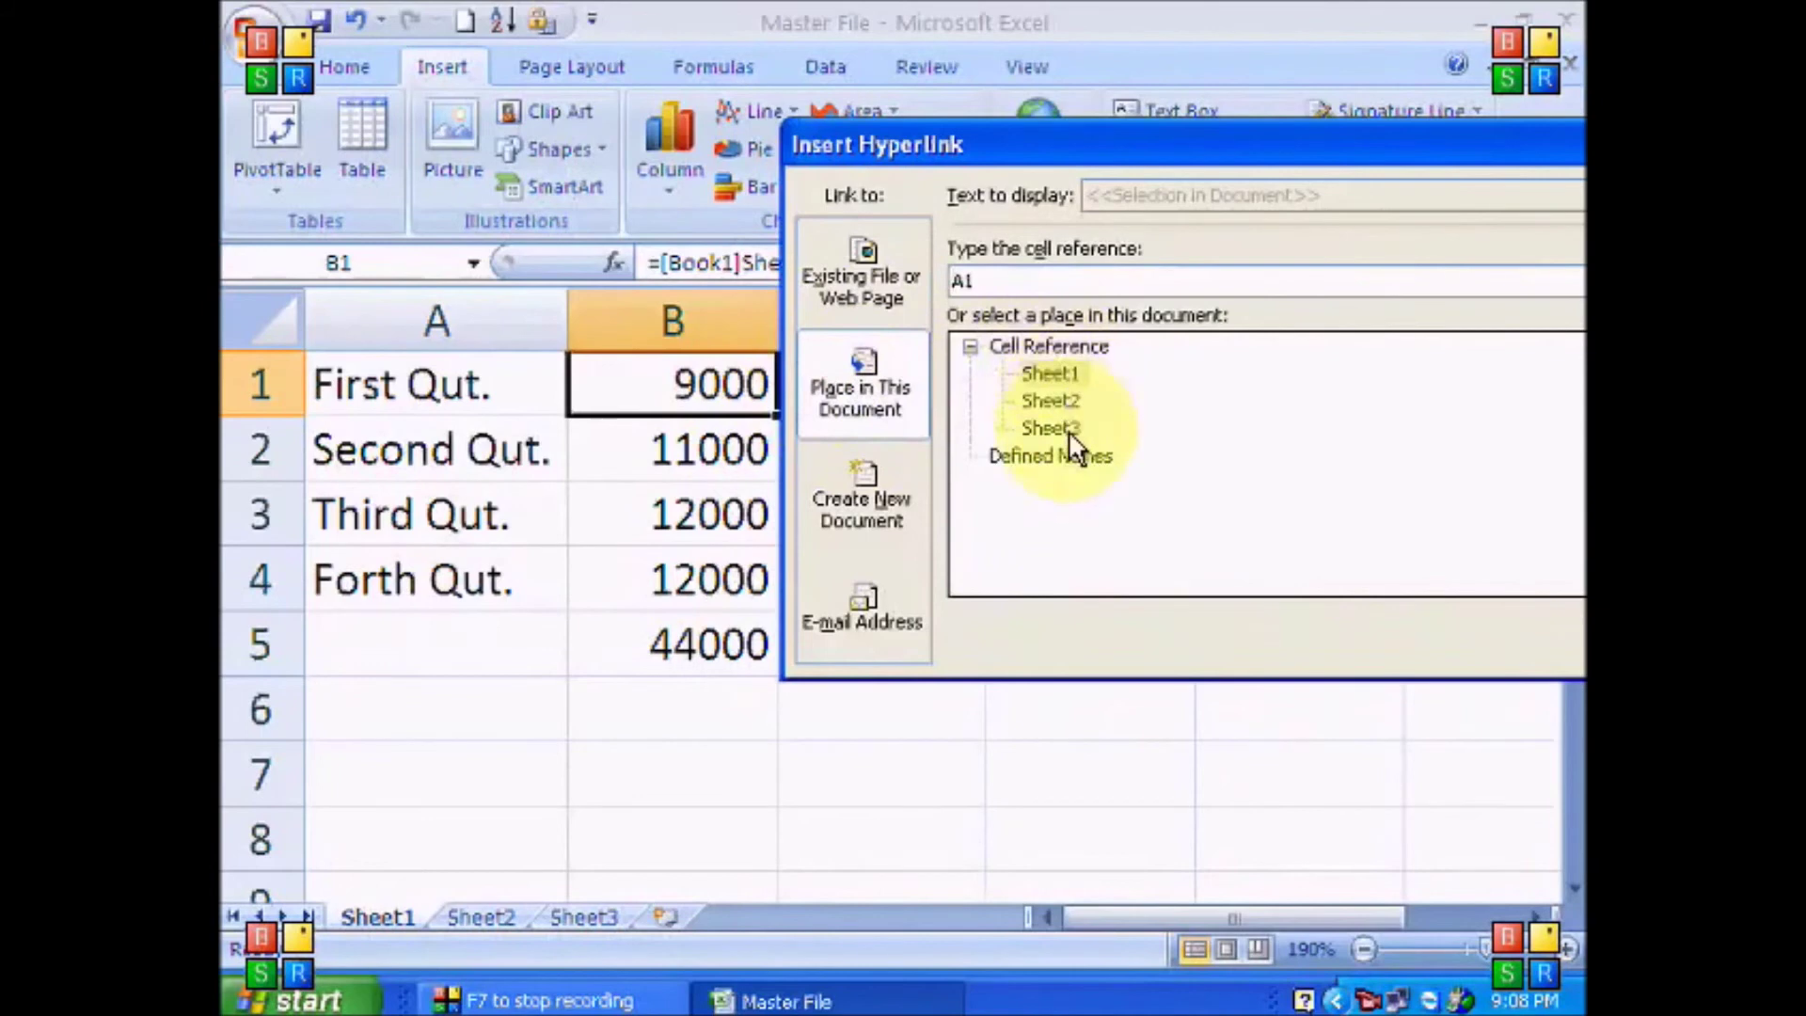
left_click(871, 514)
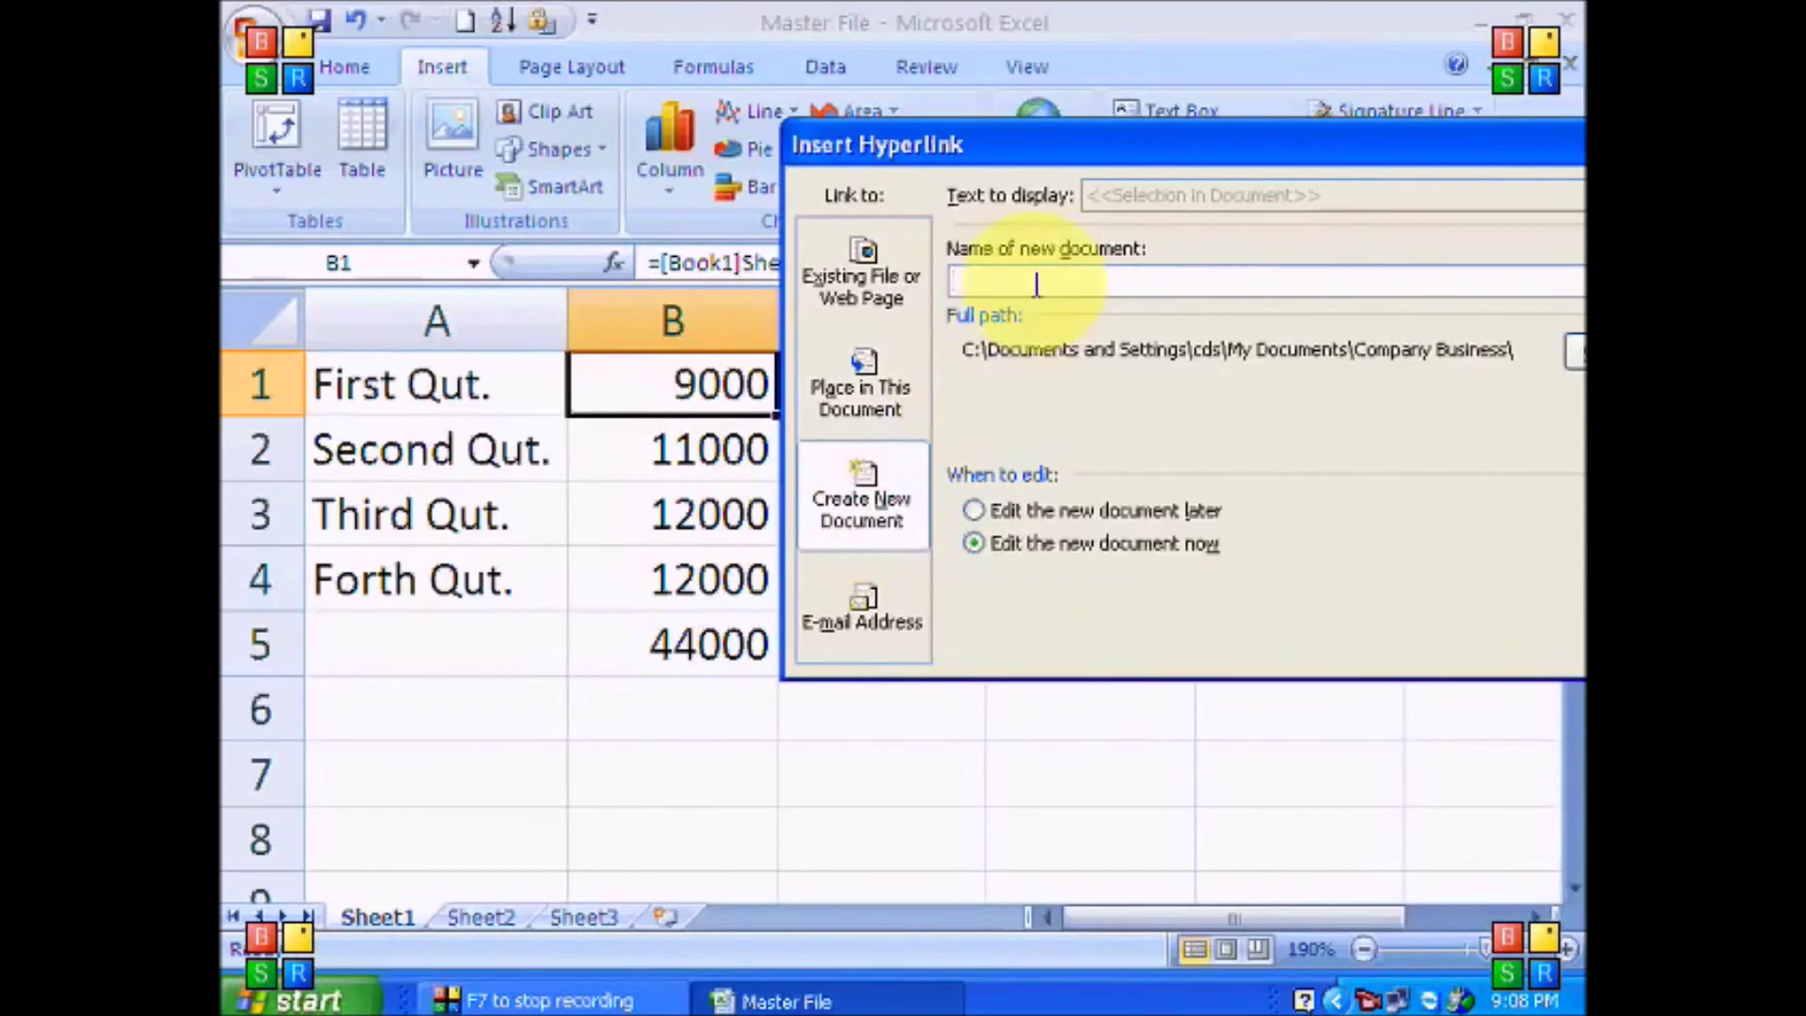
Step: Link cell B1 to the existing file First Qut in the Company Business folder
left_click(860, 299)
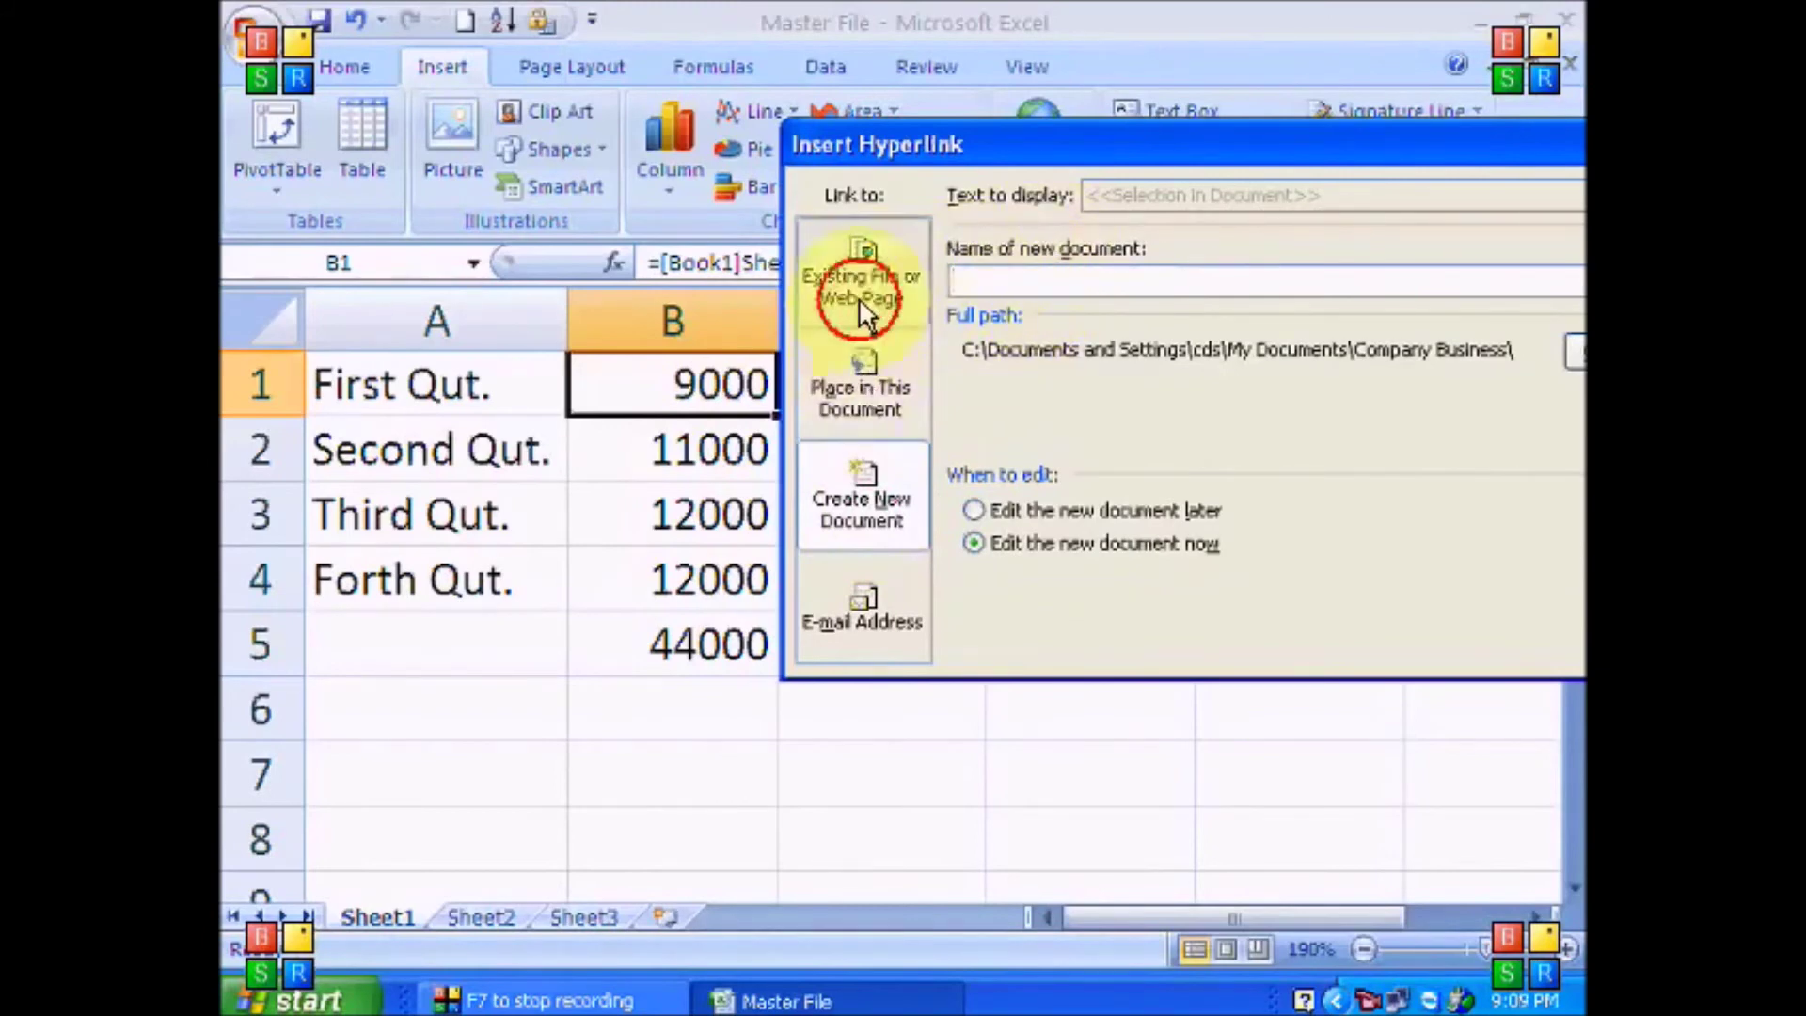
left_click(1008, 349)
left_click_drag(1109, 143, 813, 110)
left_click(955, 231)
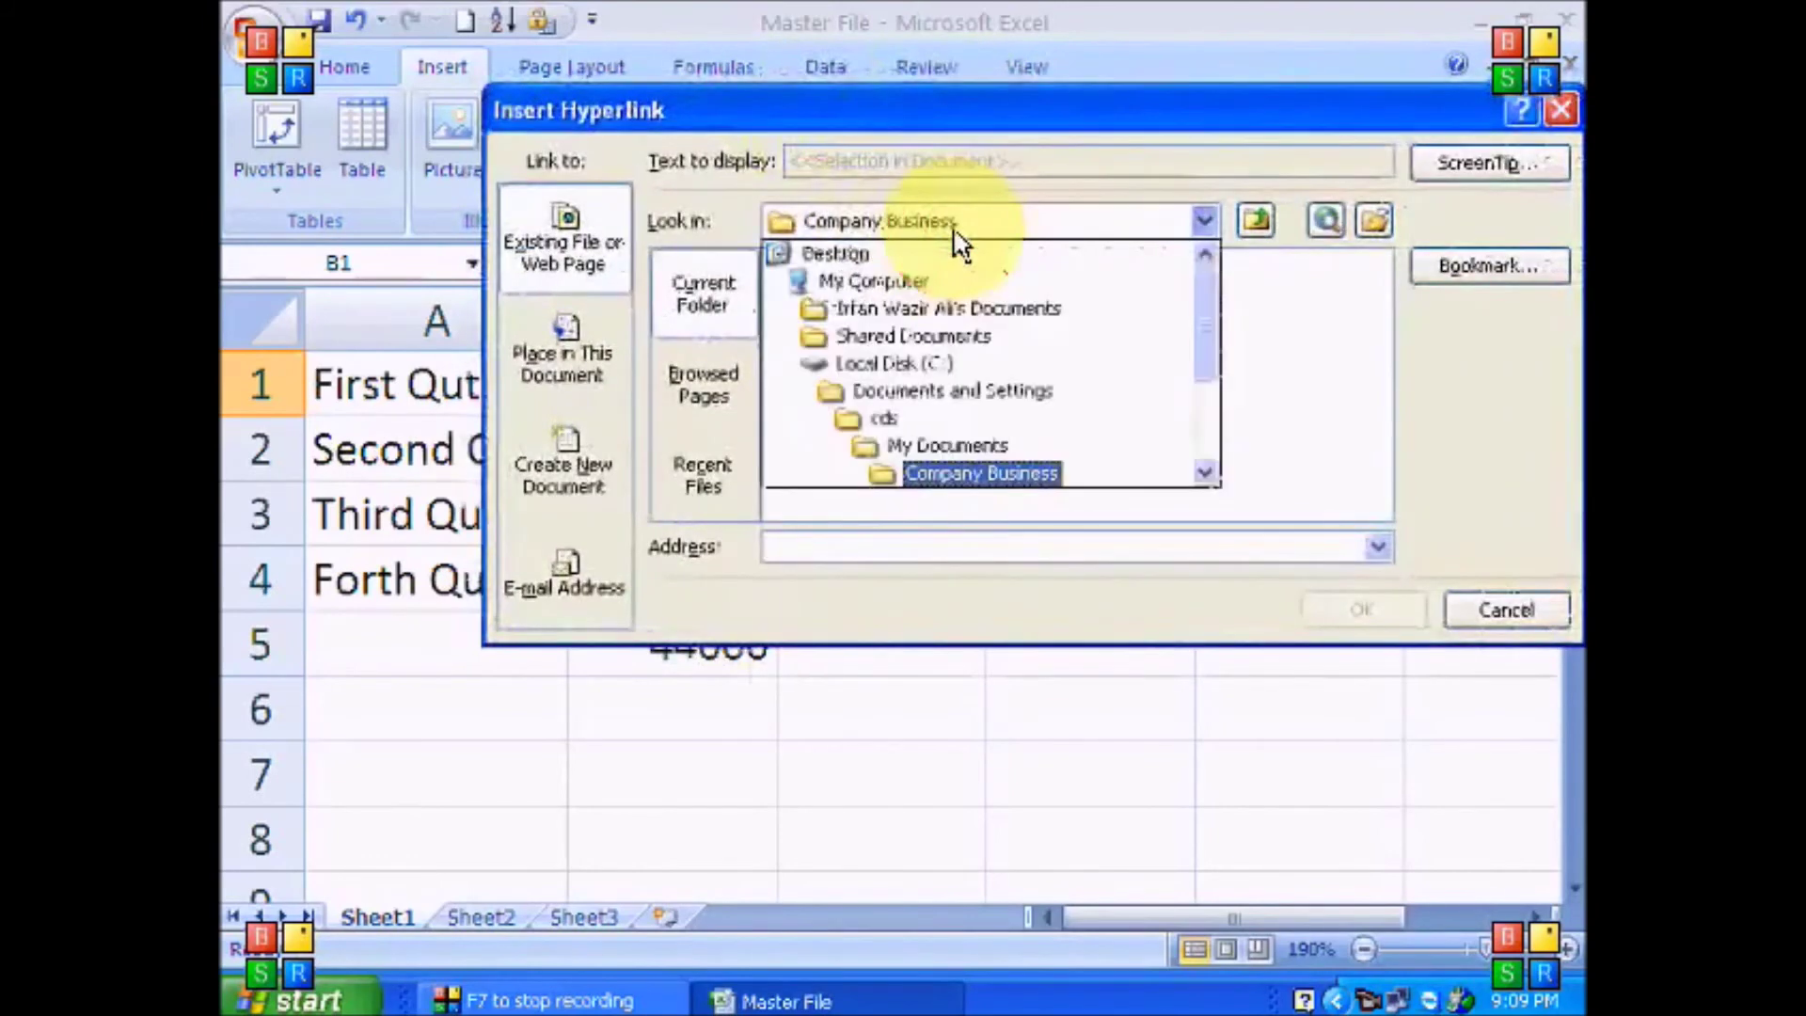
left_click(954, 233)
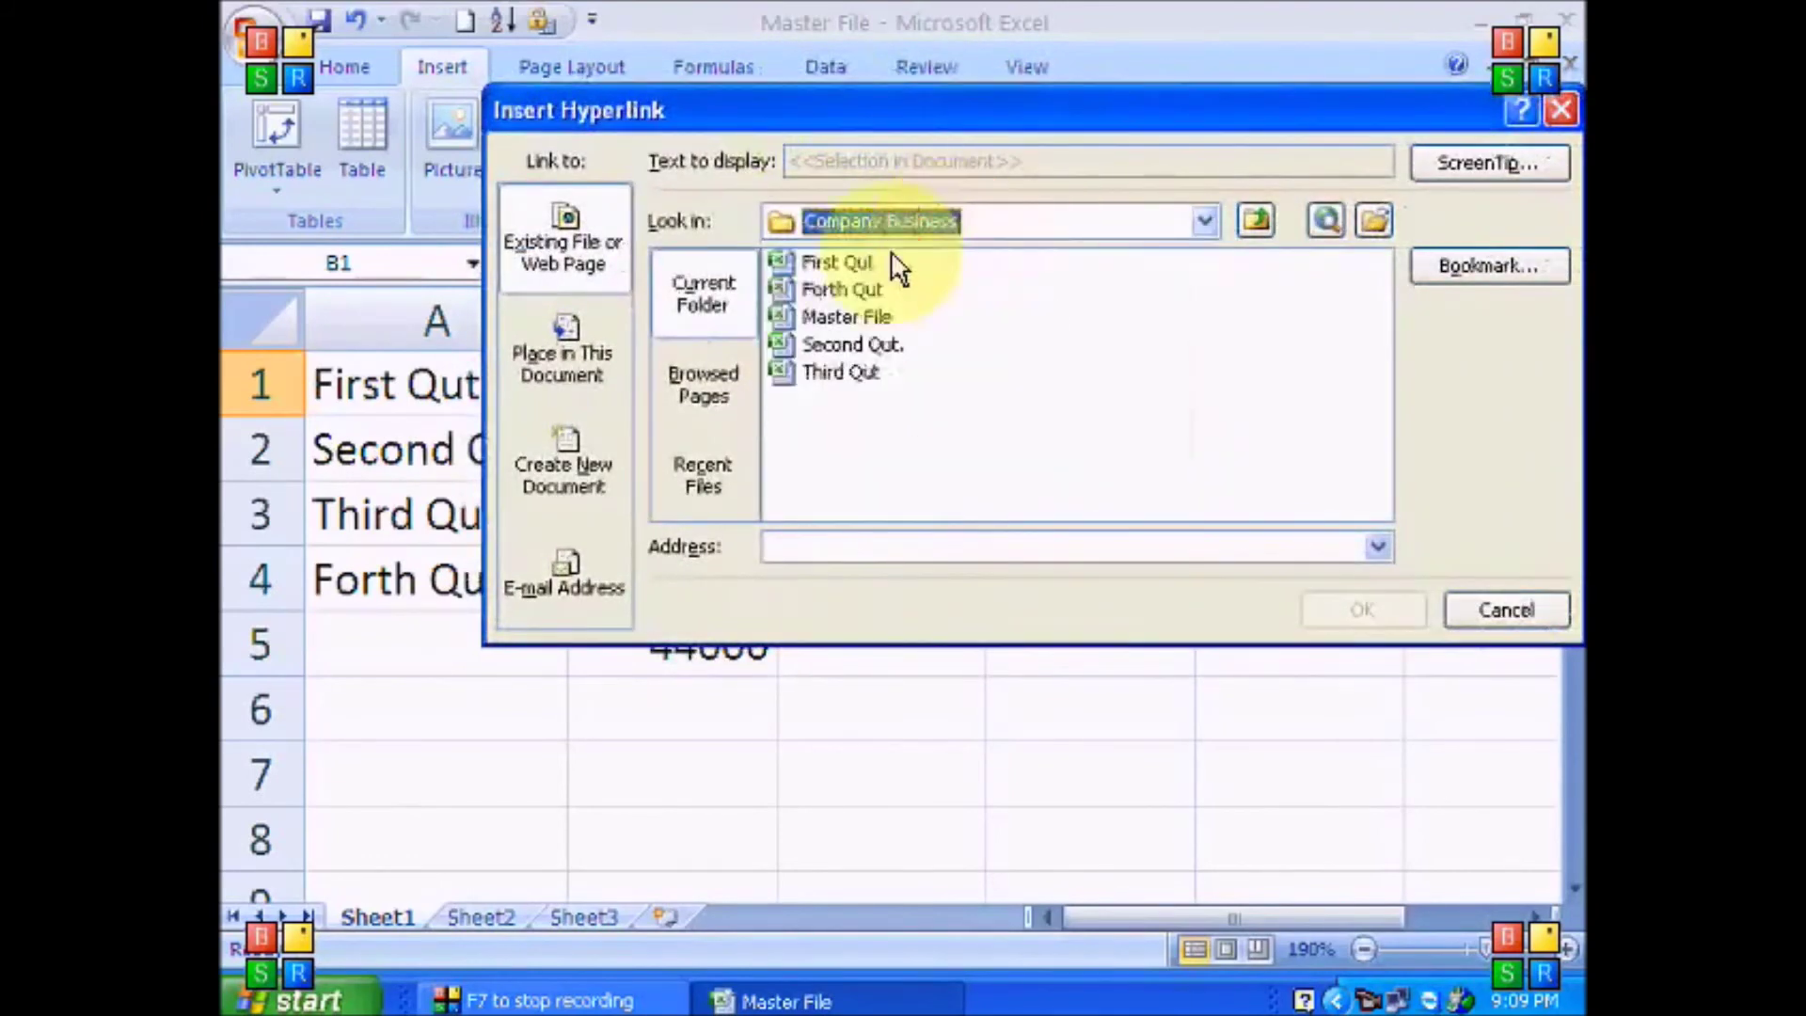
left_click(826, 264)
left_click(1333, 606)
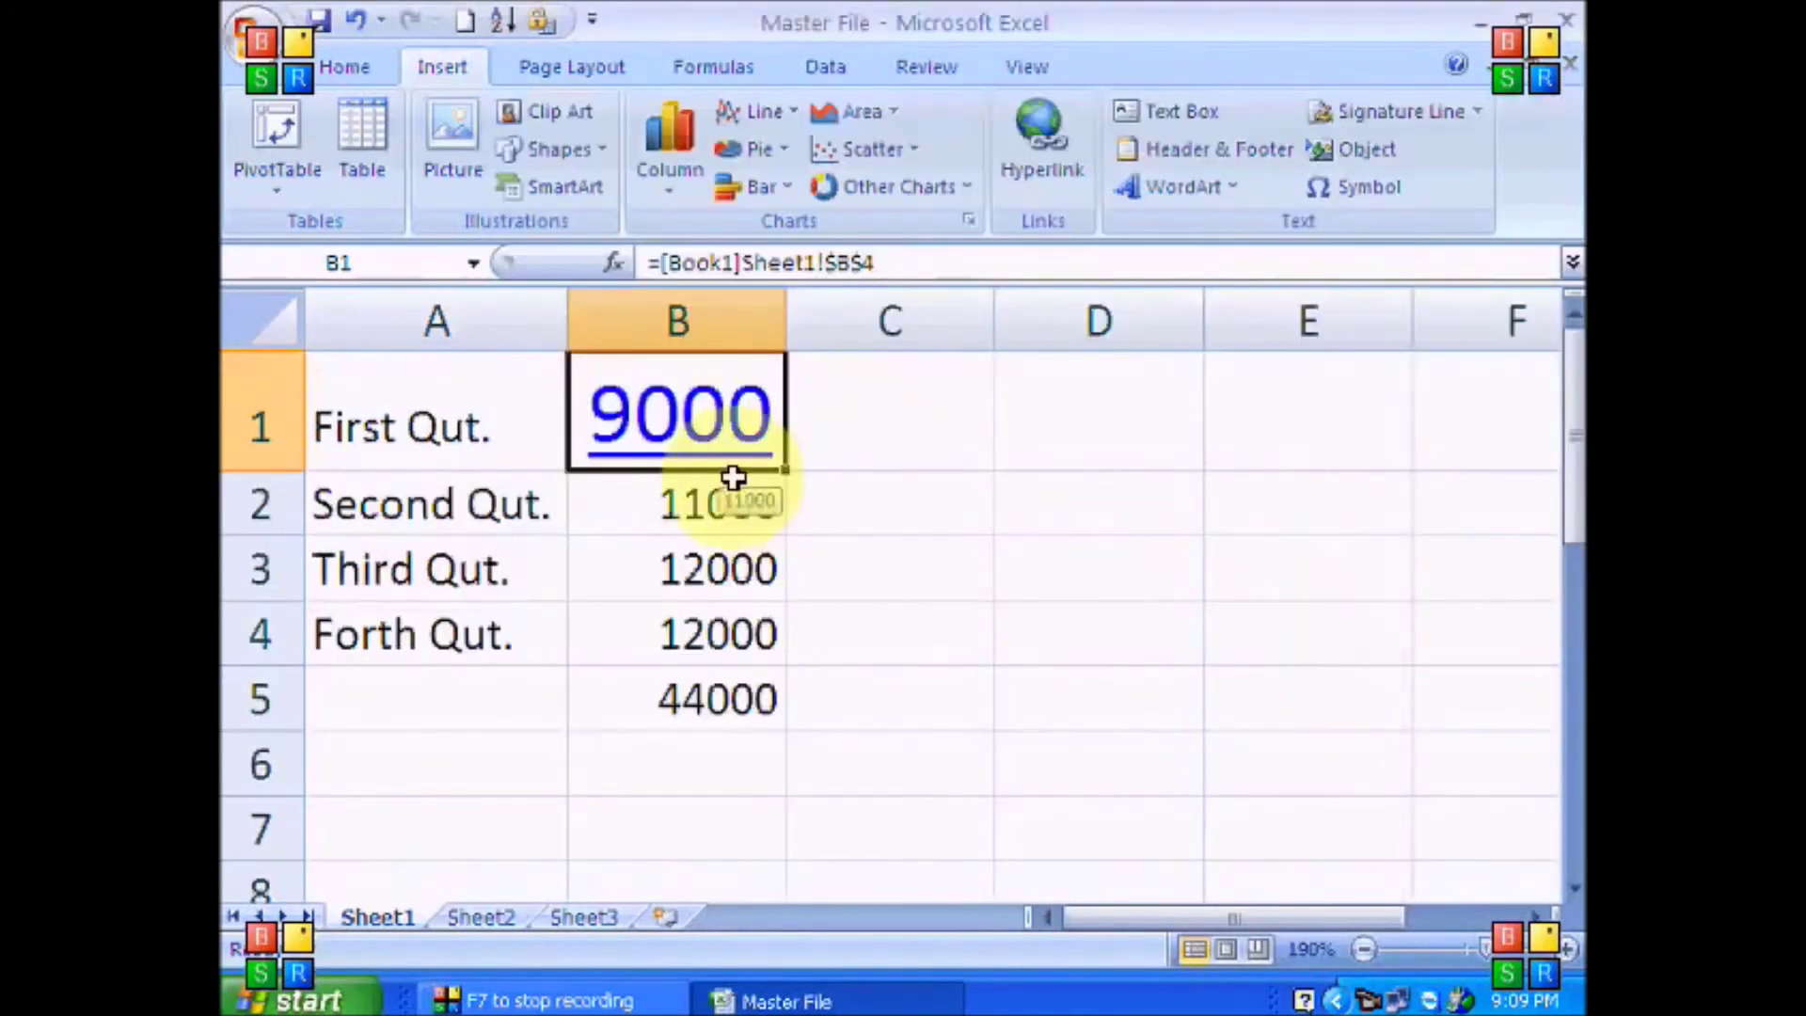
Step: Set the font size of the hyperlinked amount in B1 to 12
left_click(344, 66)
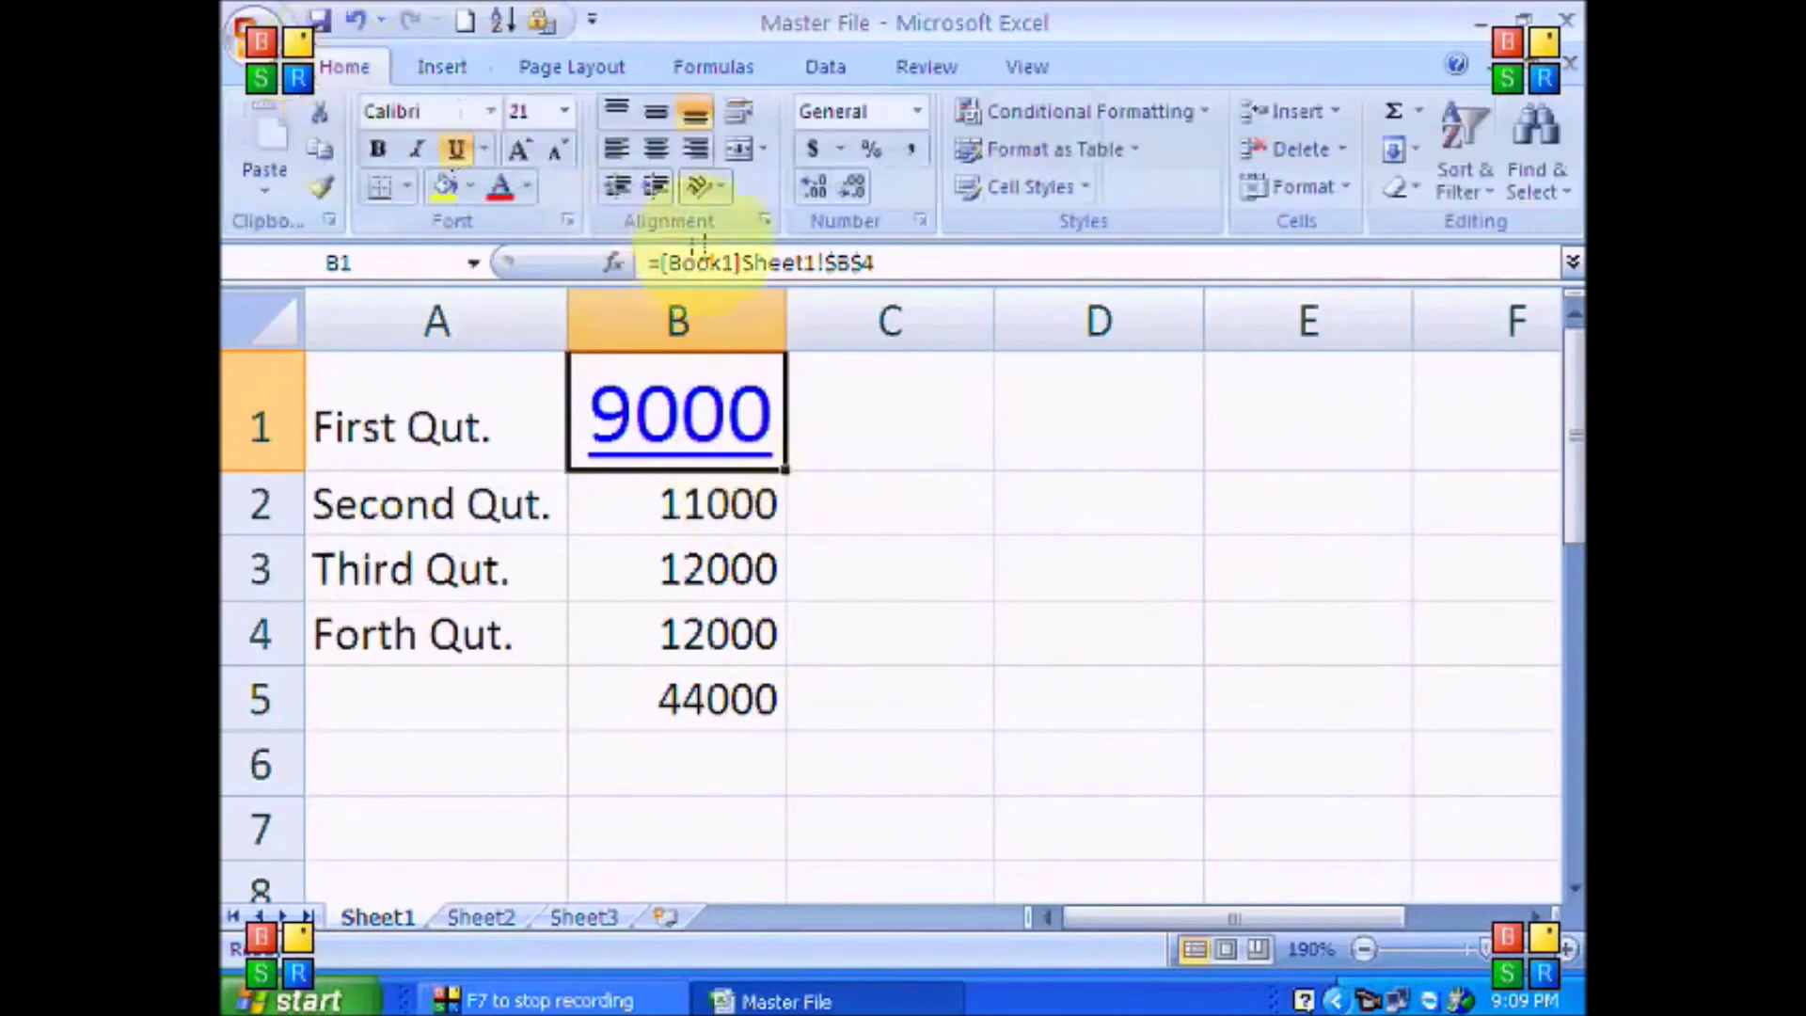
left_click(563, 111)
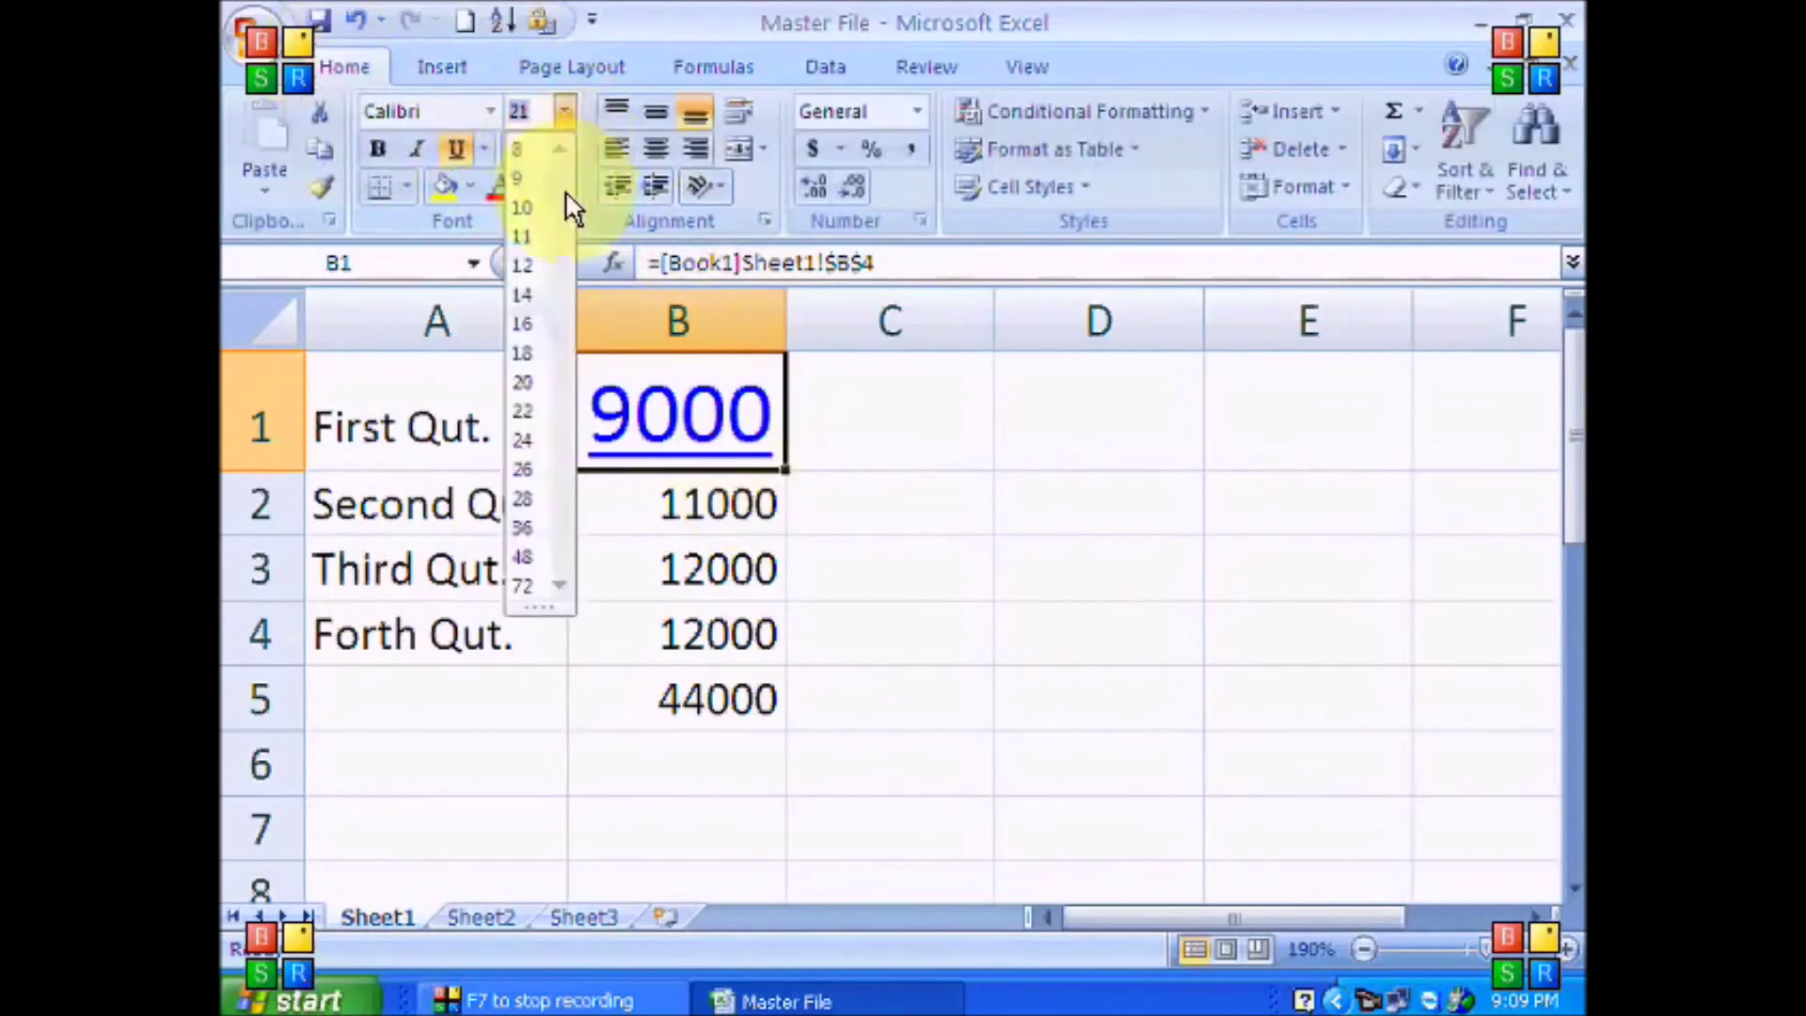
left_click(523, 266)
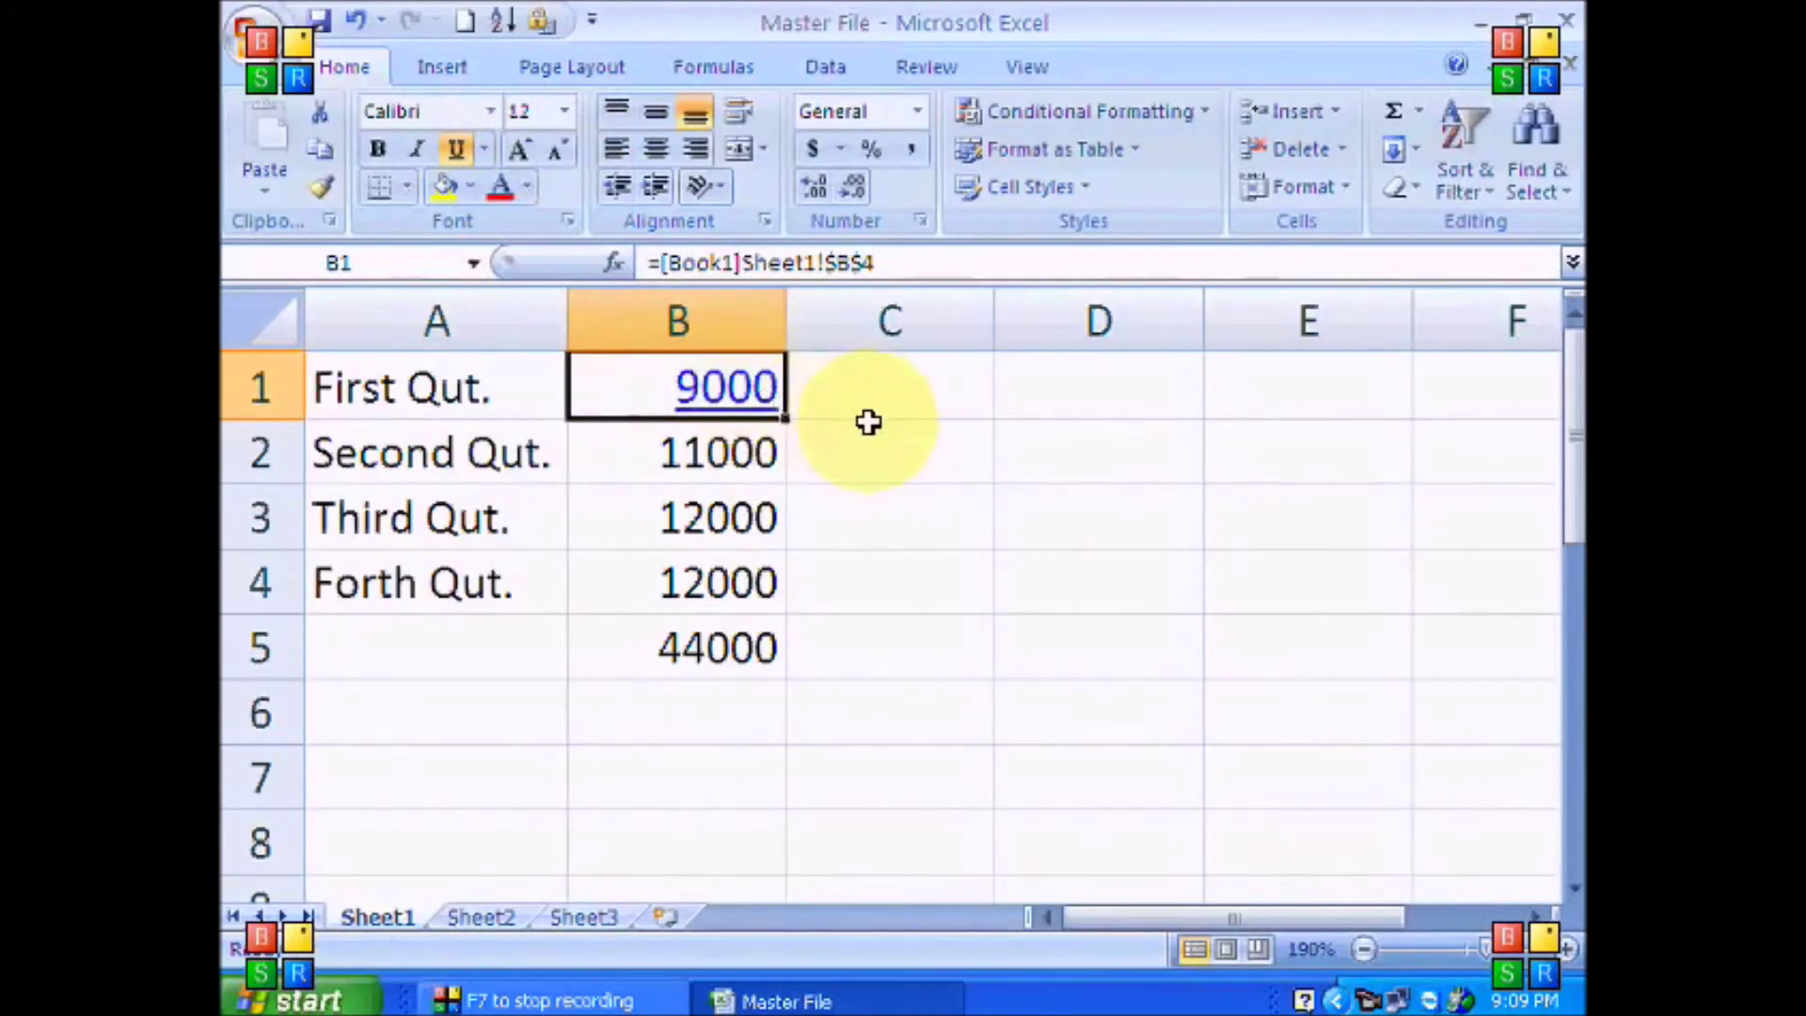
Step: Test the B1 hyperlink twice by following it to the First Qut workbook, returning to Master File each time
left_click(738, 389)
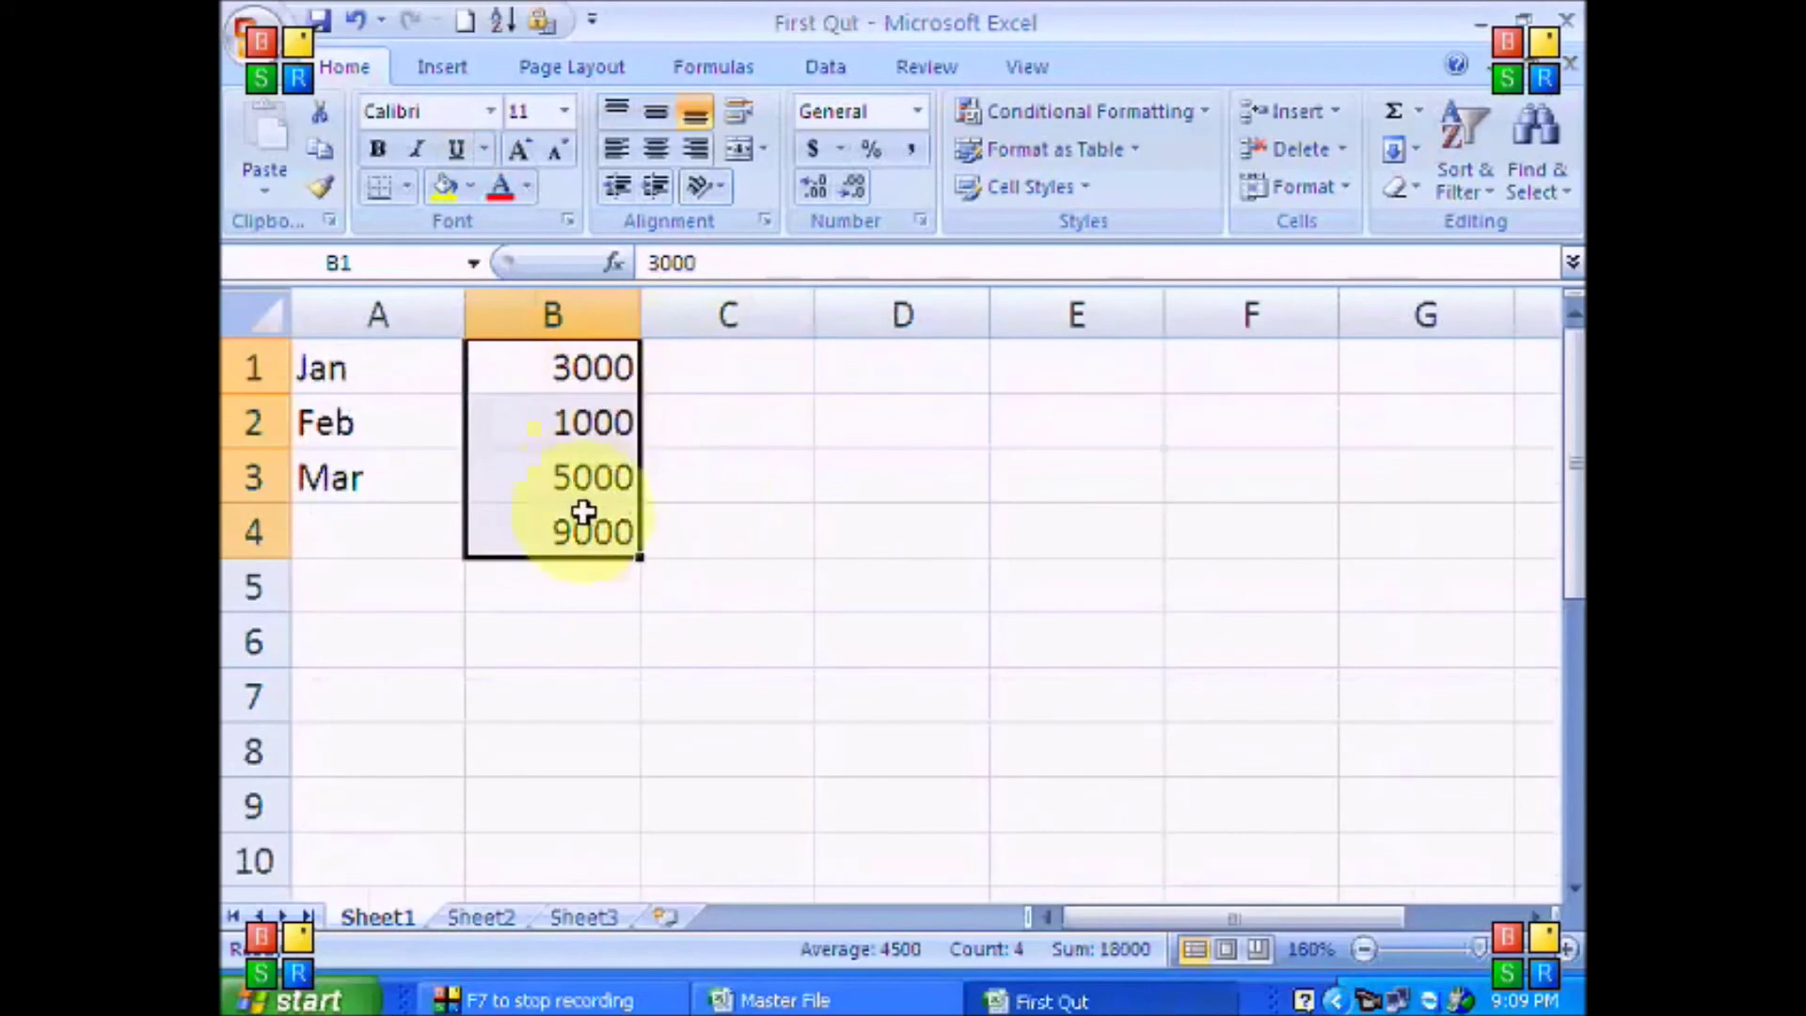
left_click(846, 997)
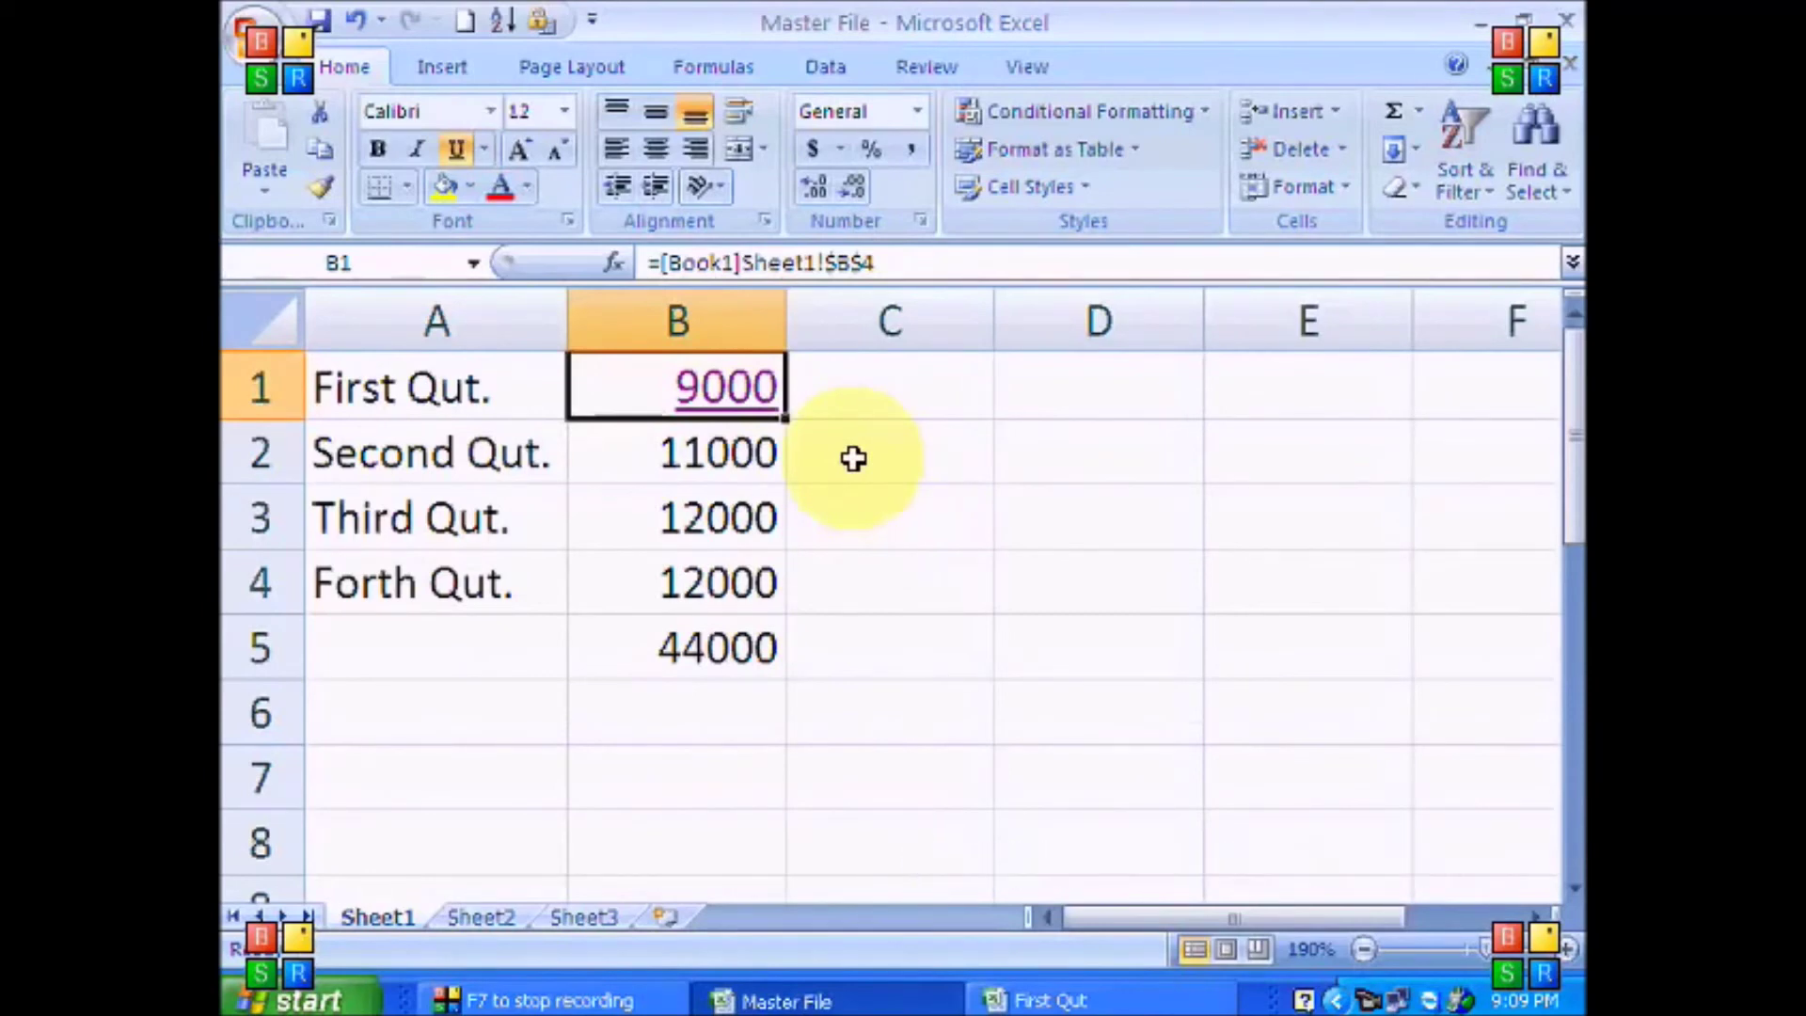
left_click(749, 416)
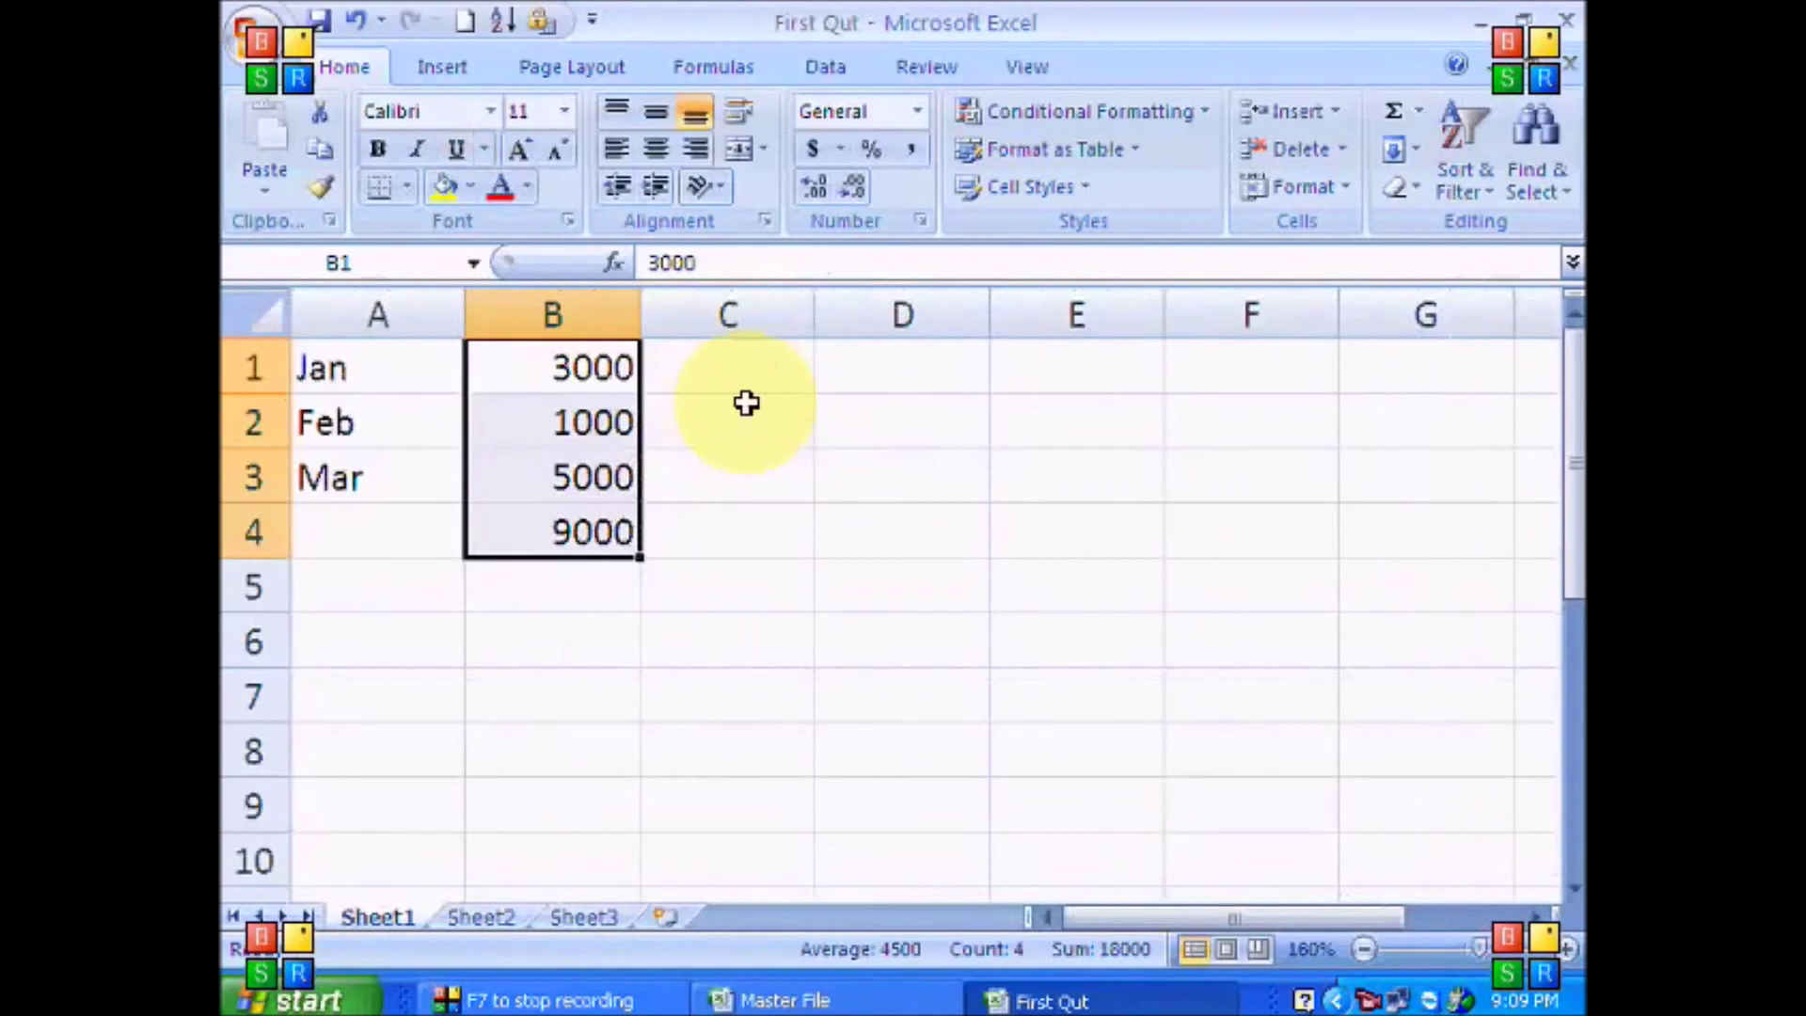
left_click(757, 999)
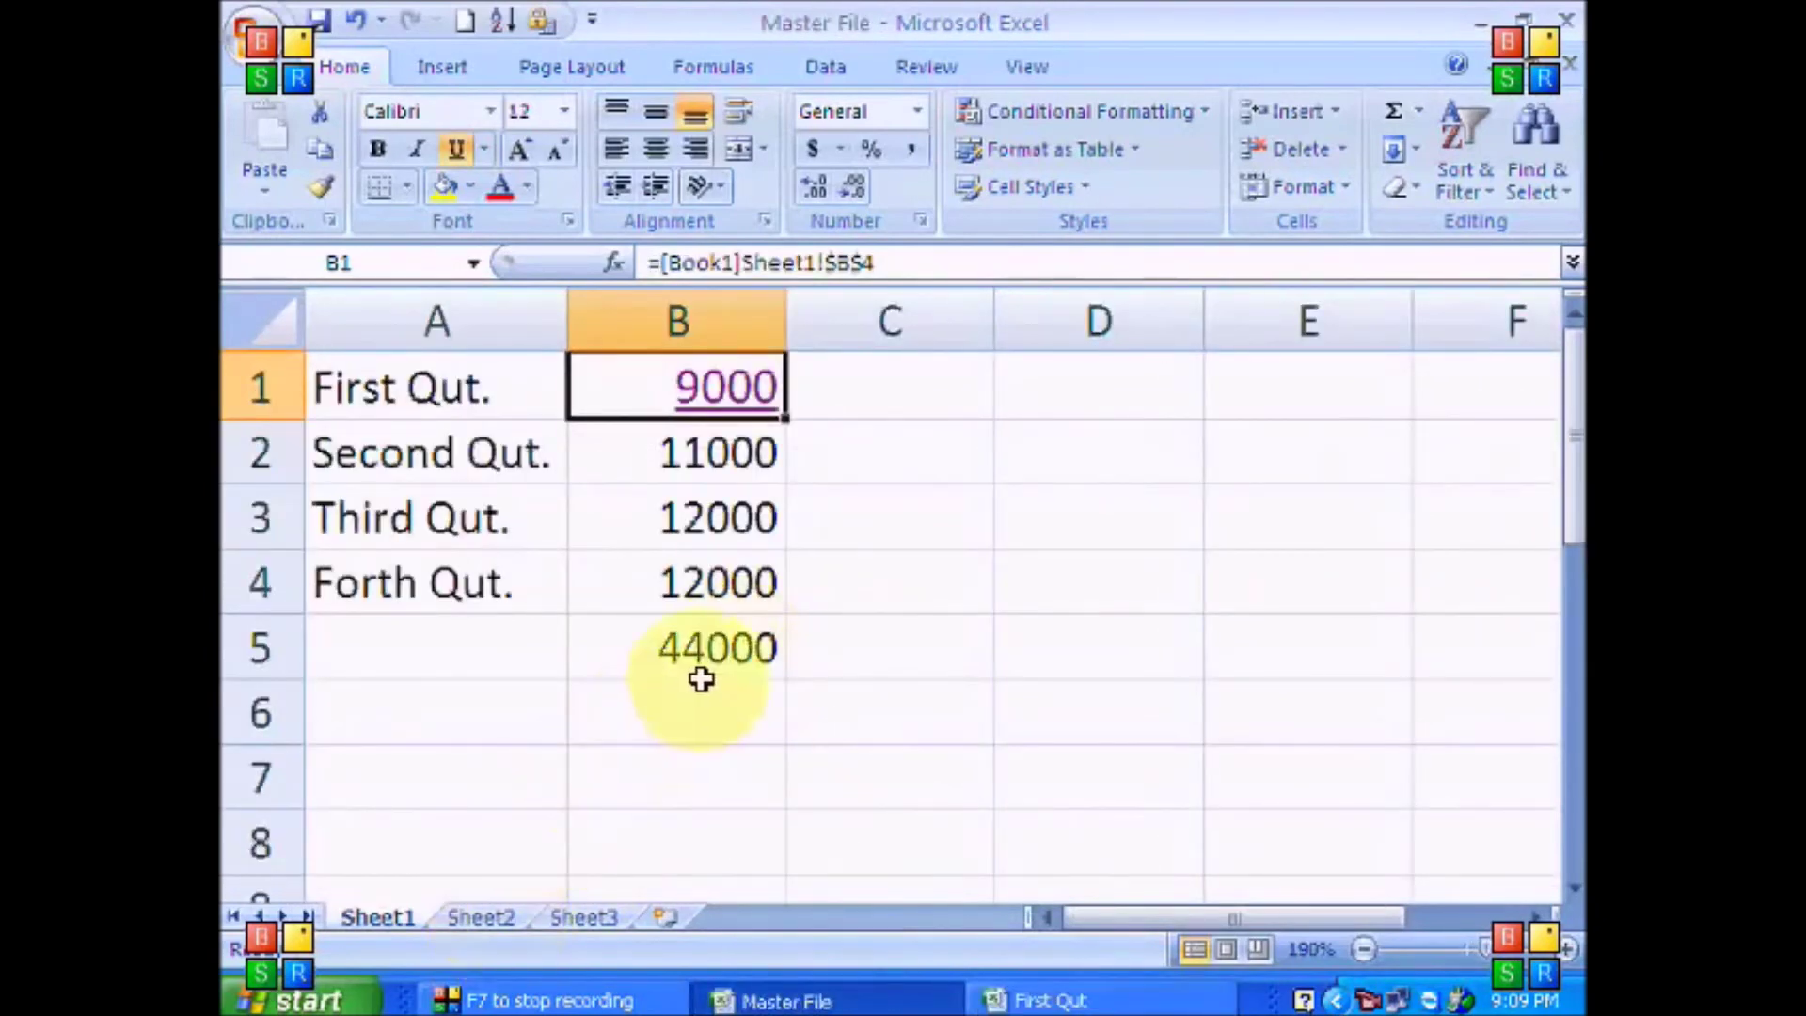
Step: Enter the text "Goto Sheet 2" in cell A13 of Sheet1
scroll(508, 677, "down", 3)
left_click(482, 577)
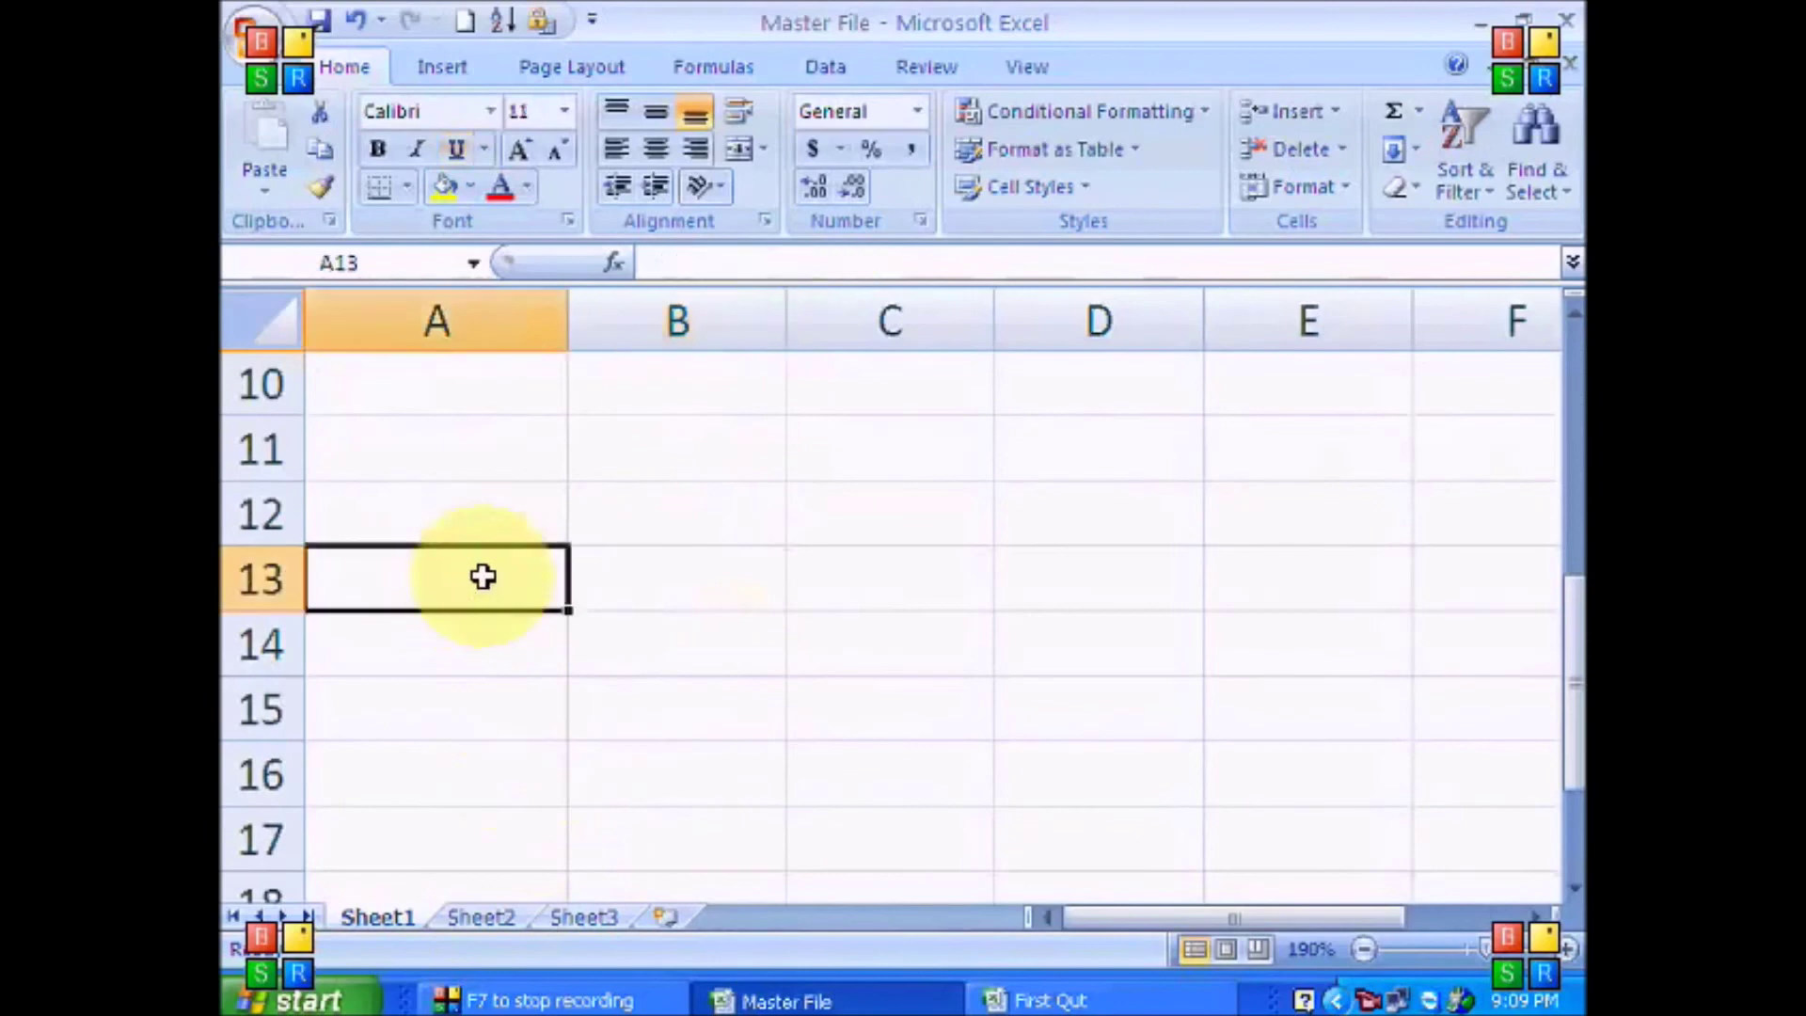
type("Goto")
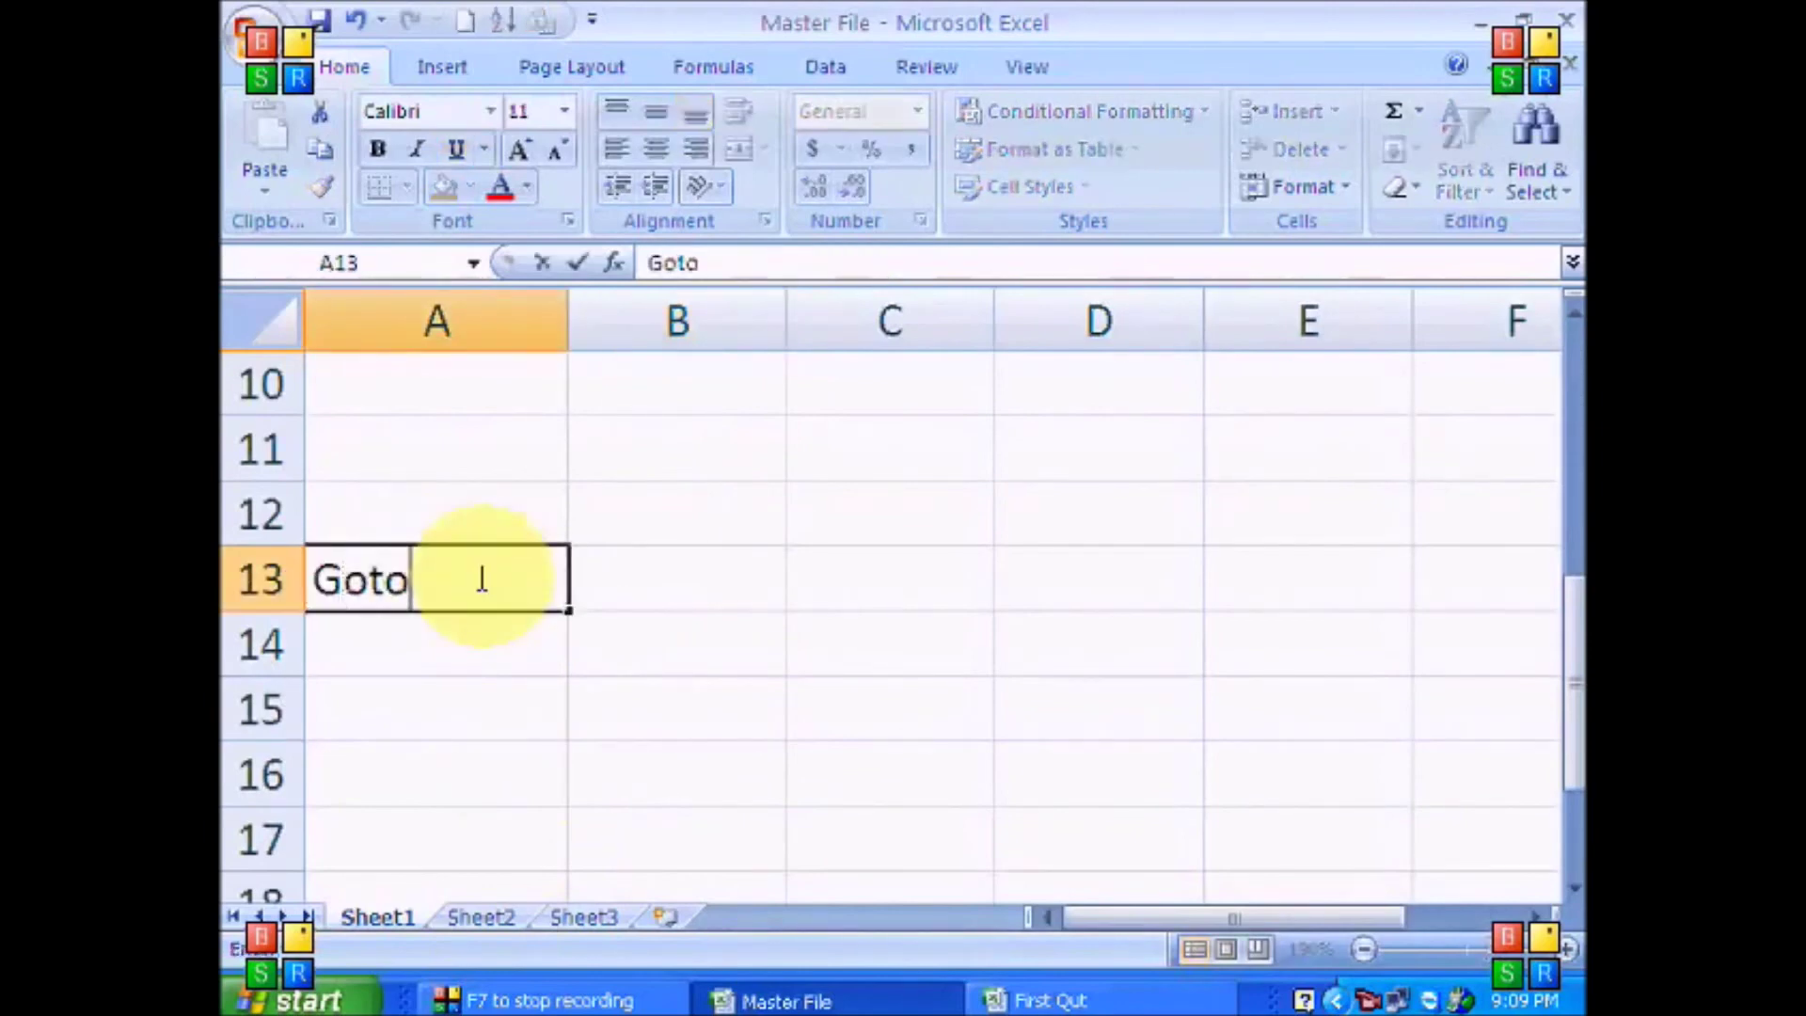
type(" Sheet")
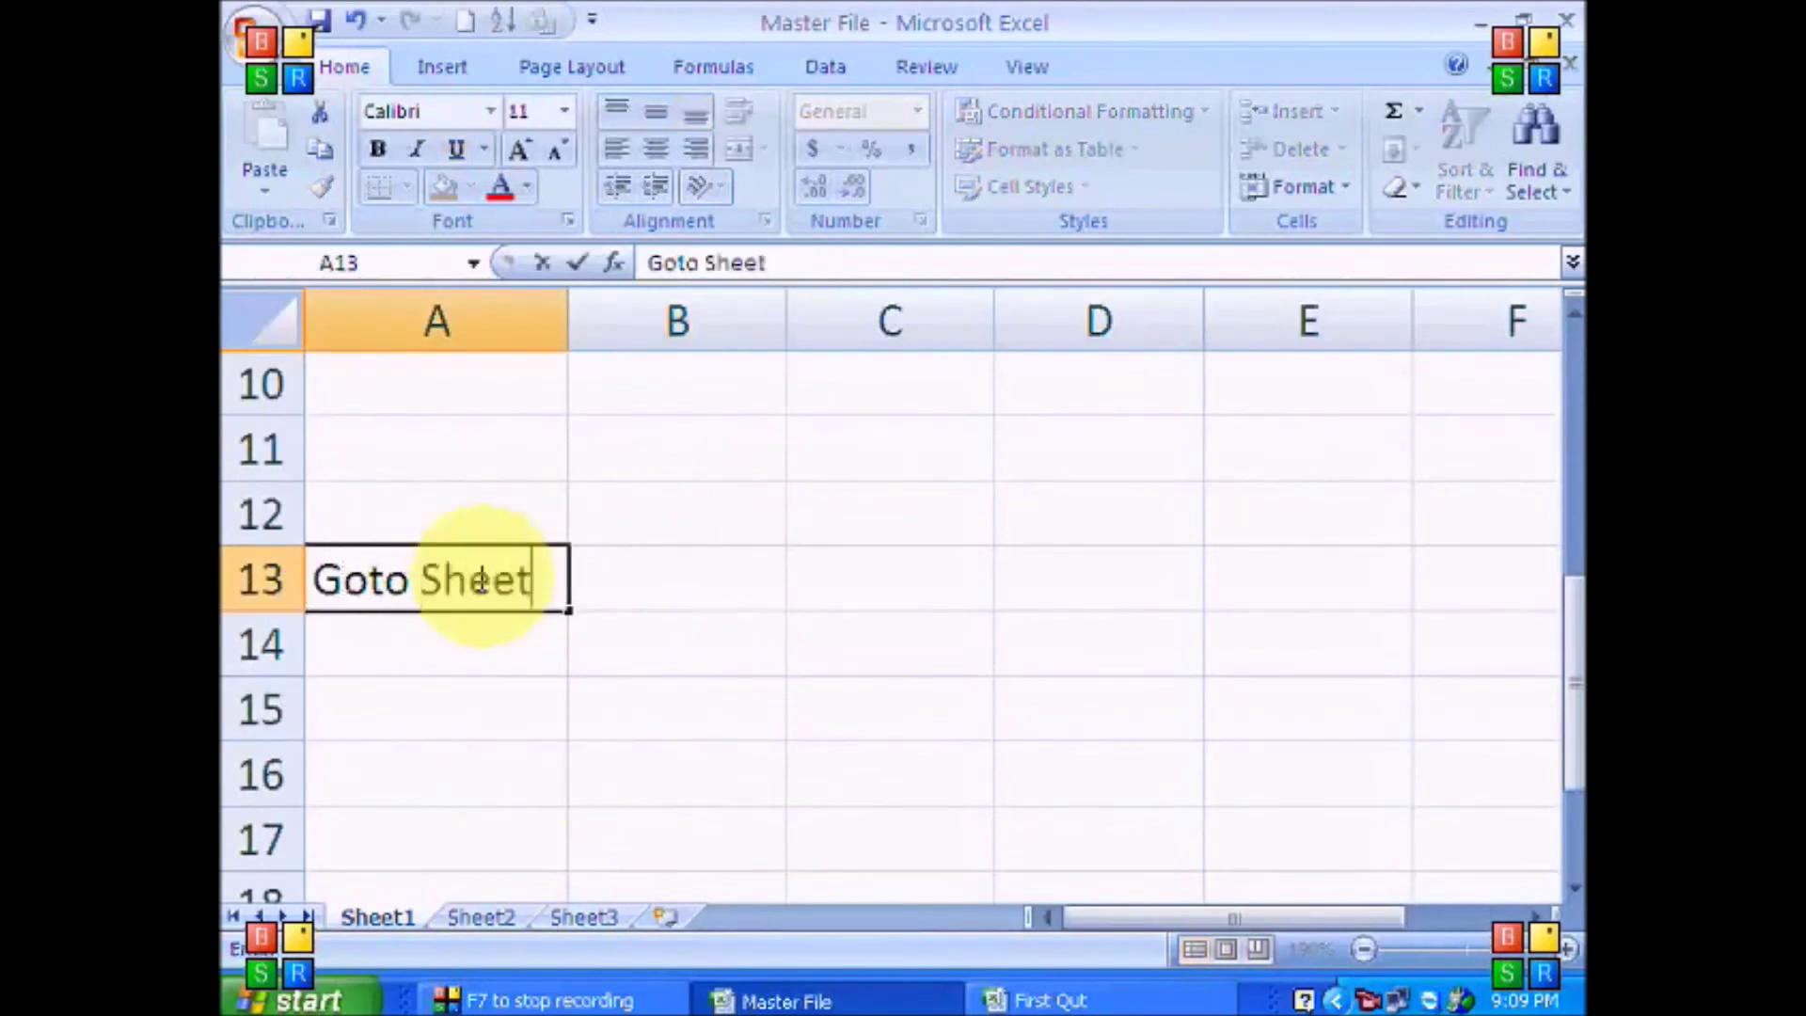
type(" 2")
key("Return")
Step: Hyperlink cell A13 to cell A1 of Sheet2 in this workbook, and follow the link to test it
left_click(482, 577)
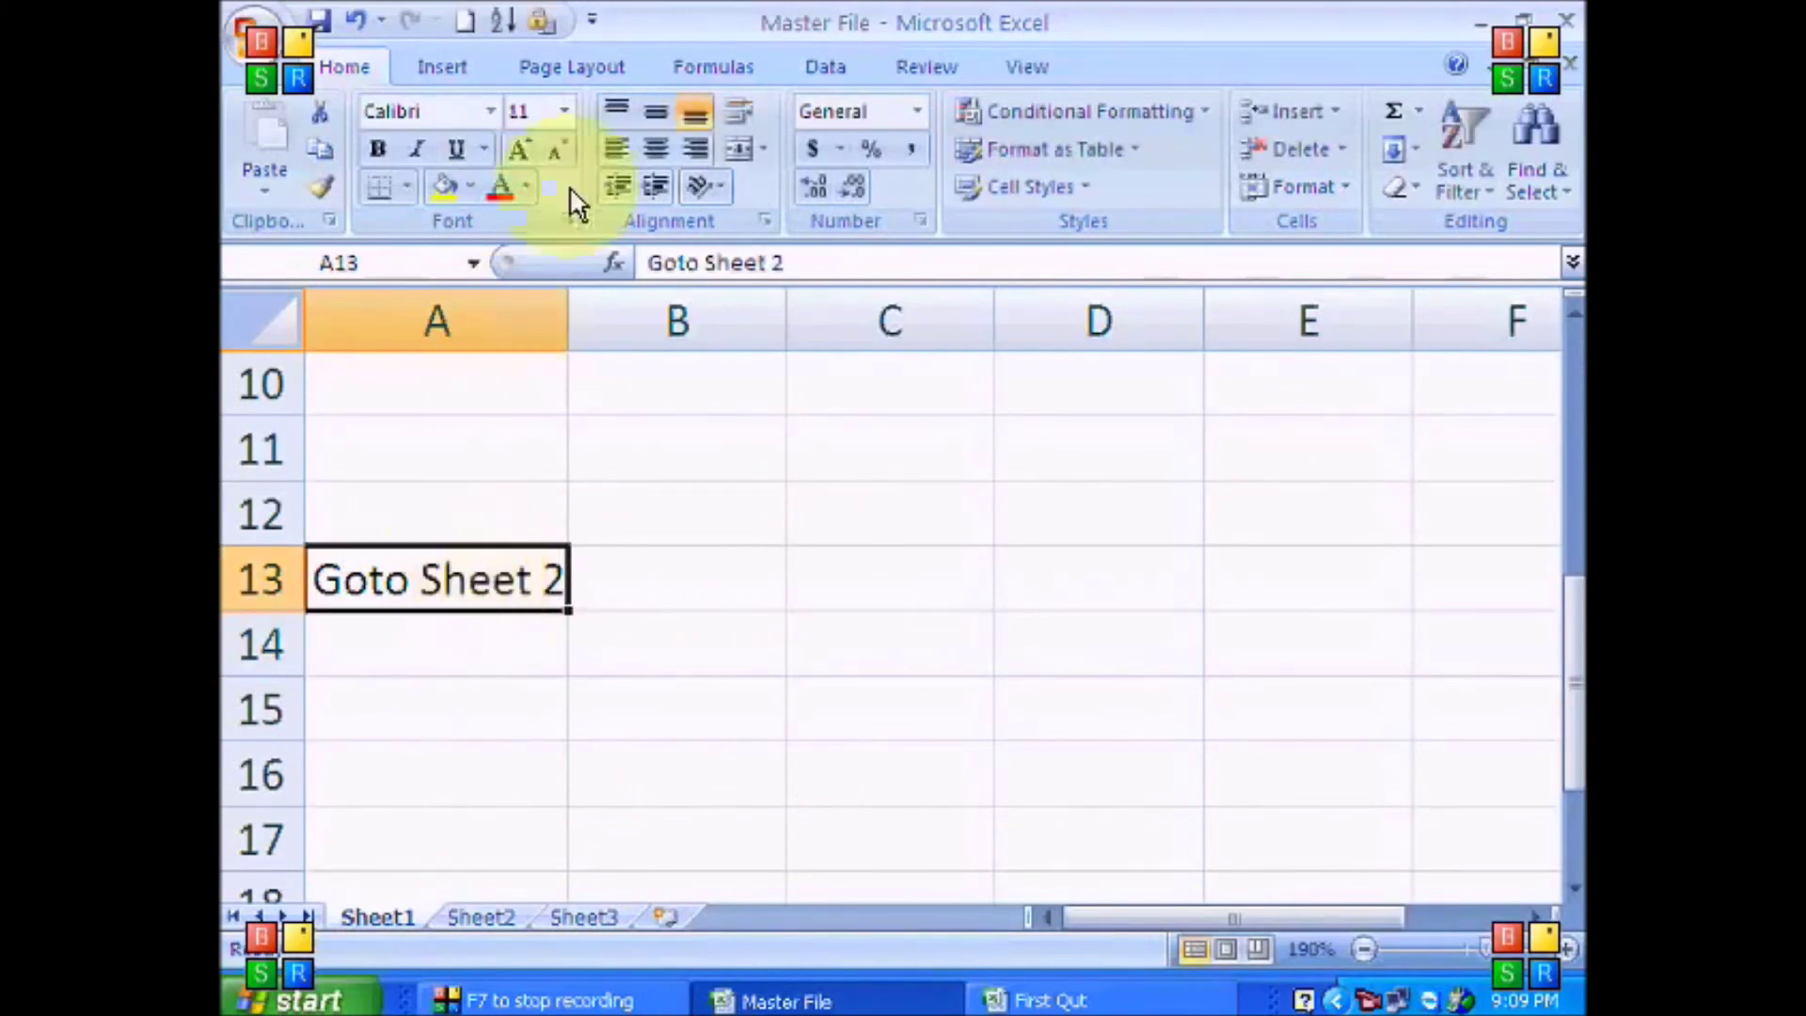
left_click(453, 60)
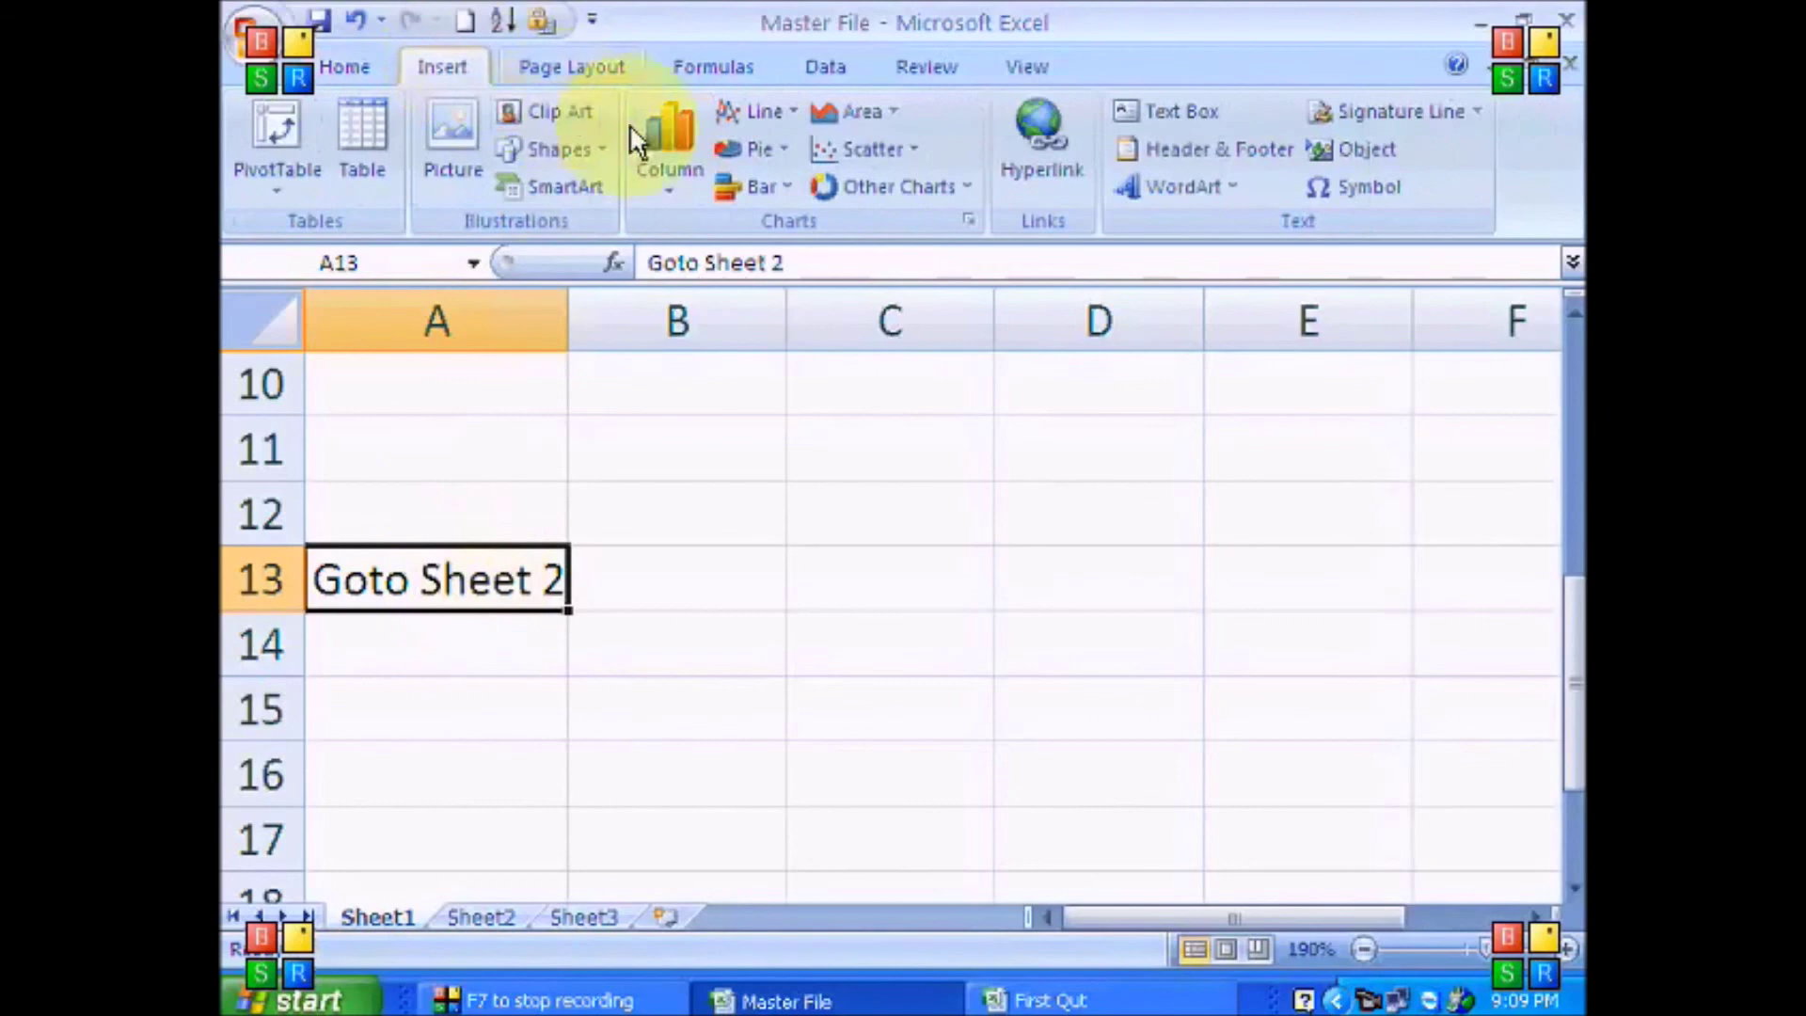
left_click(1030, 169)
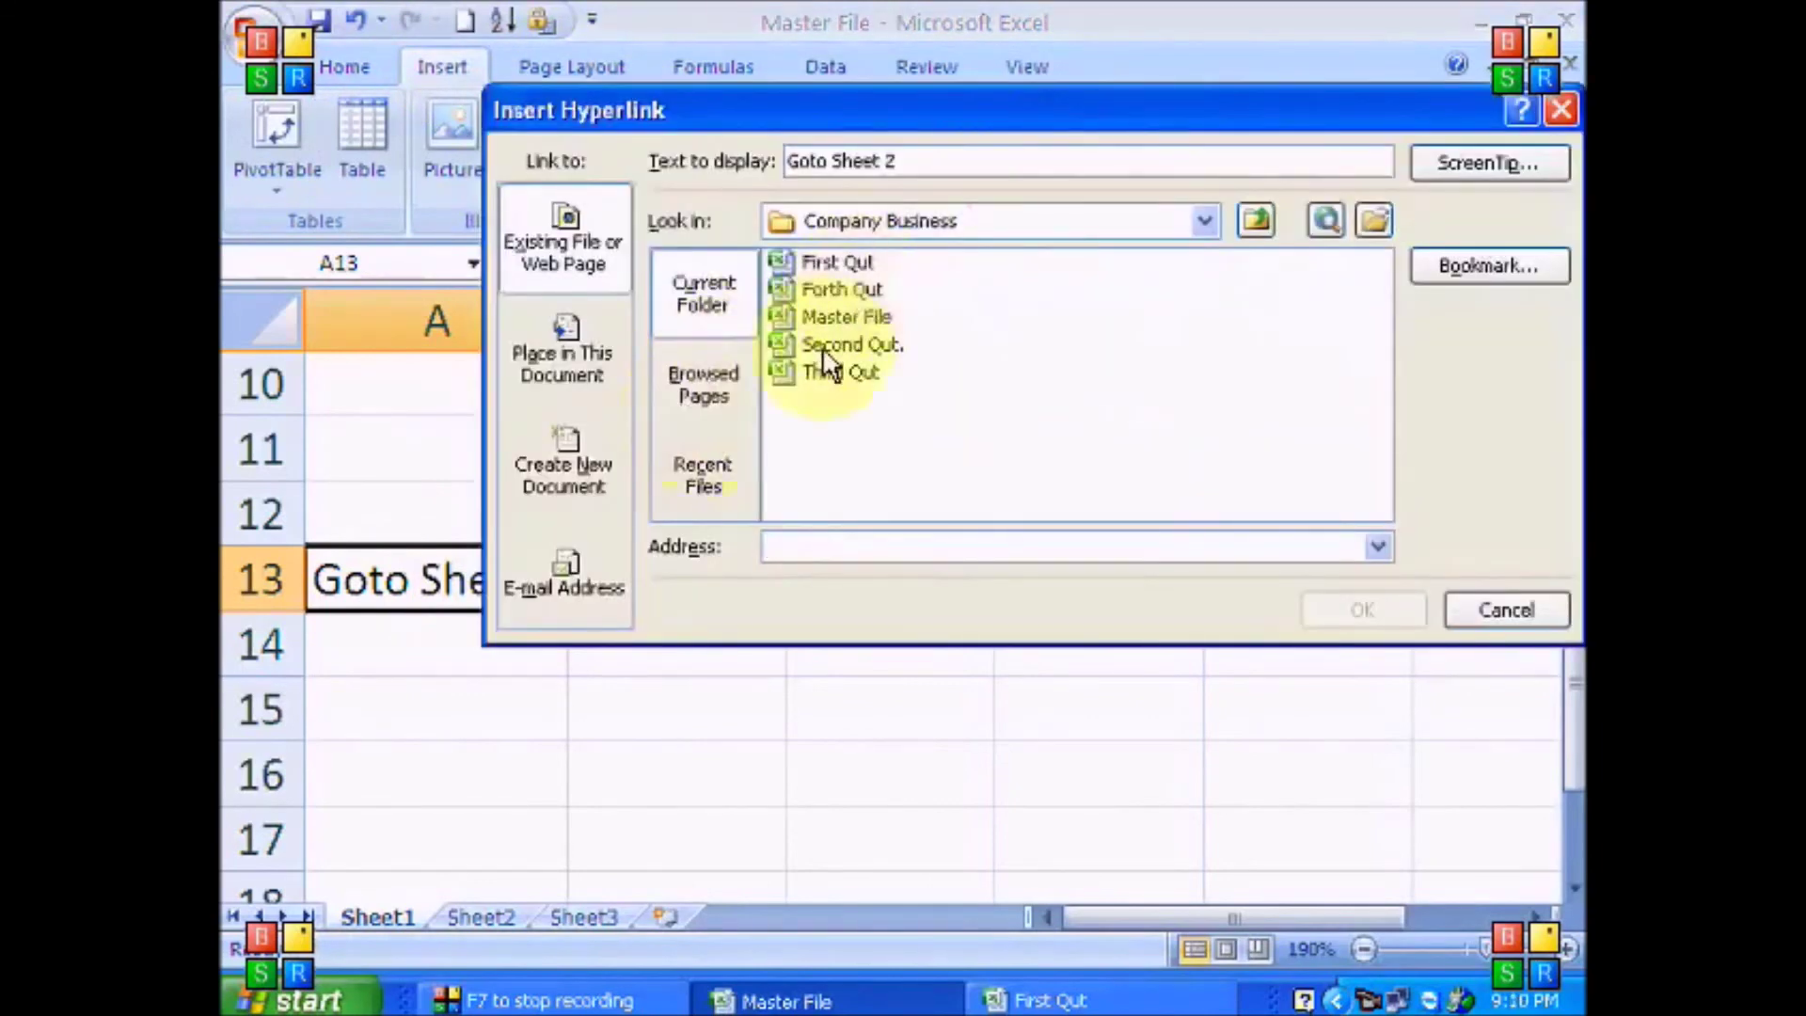
left_click(702, 388)
left_click(692, 467)
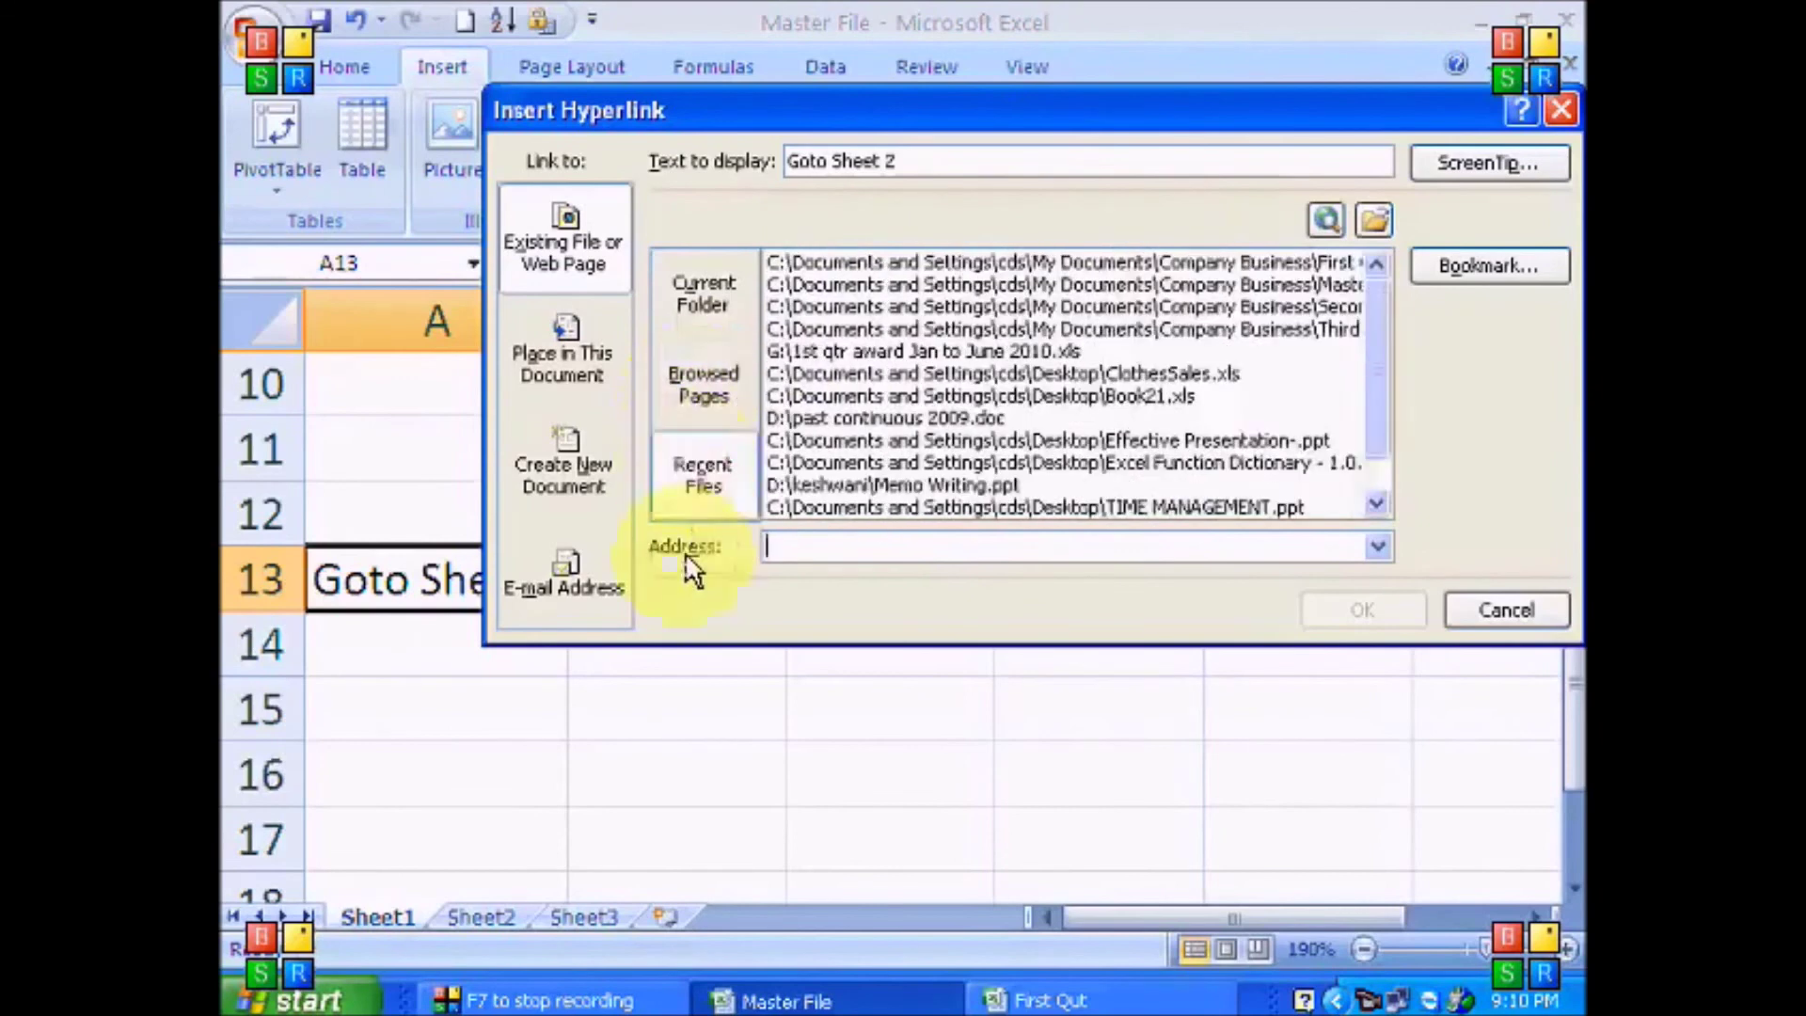
left_click(564, 365)
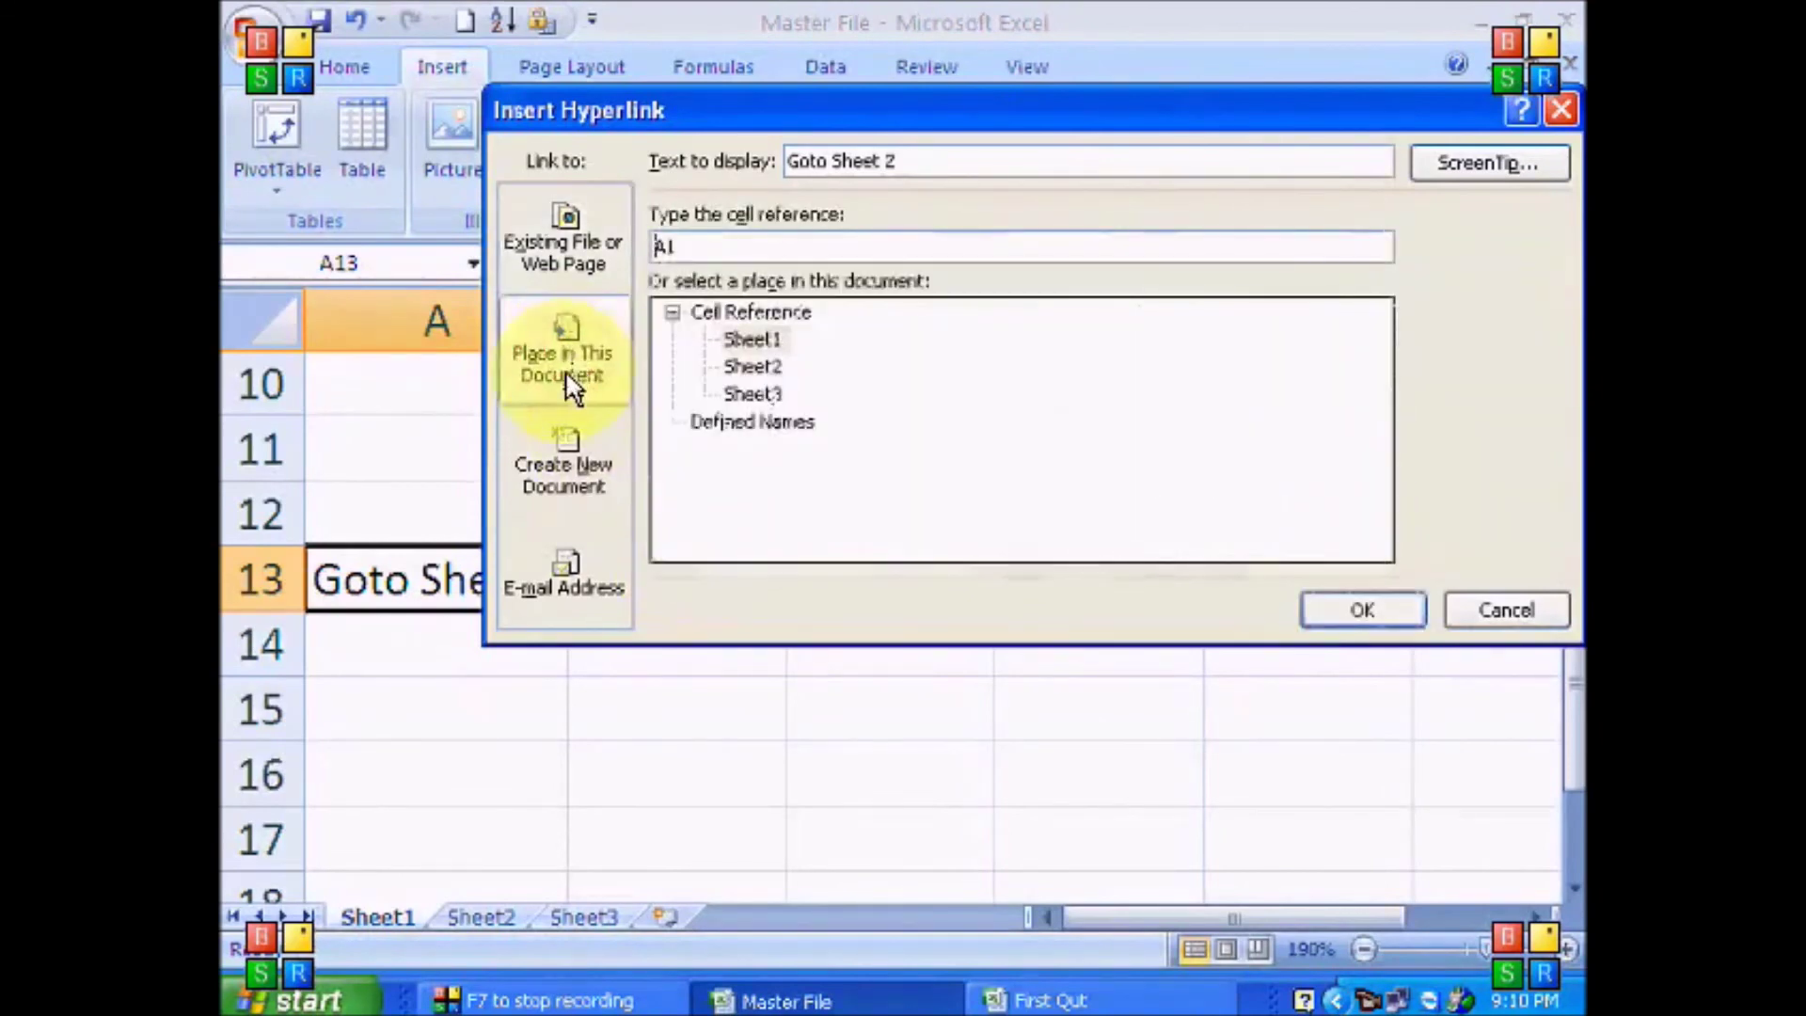
left_click(754, 367)
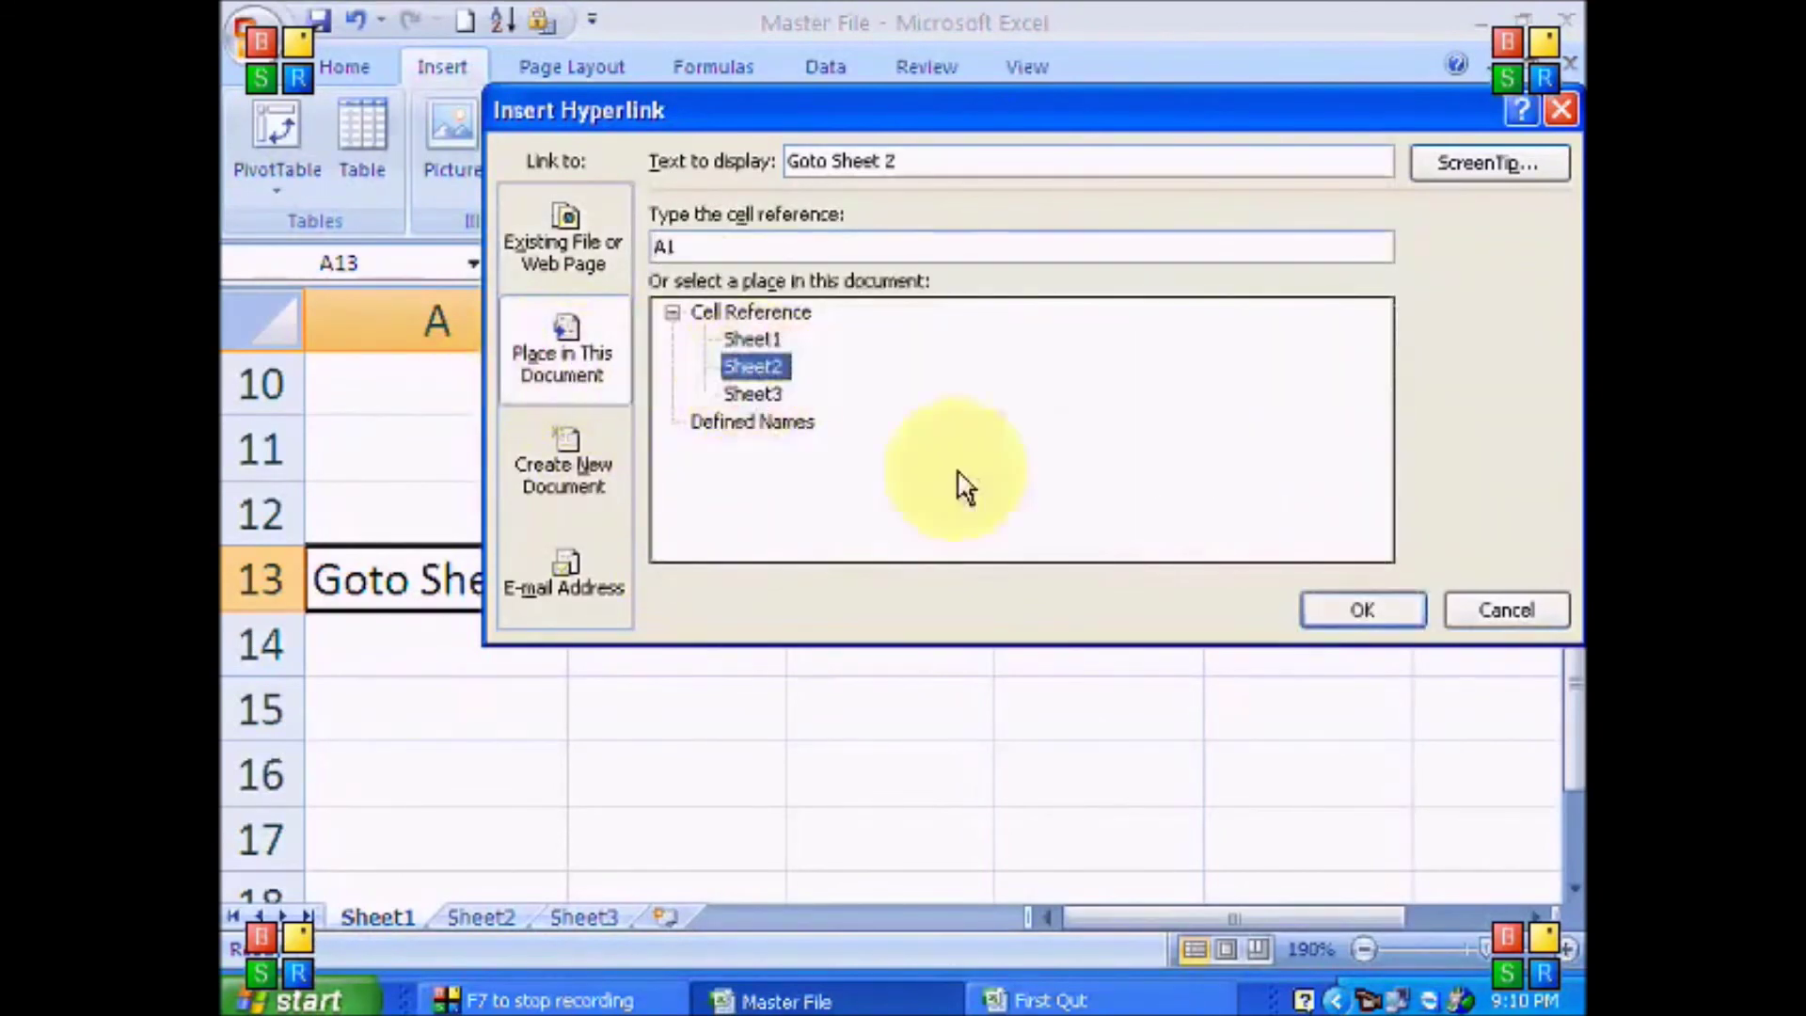
left_click(1363, 611)
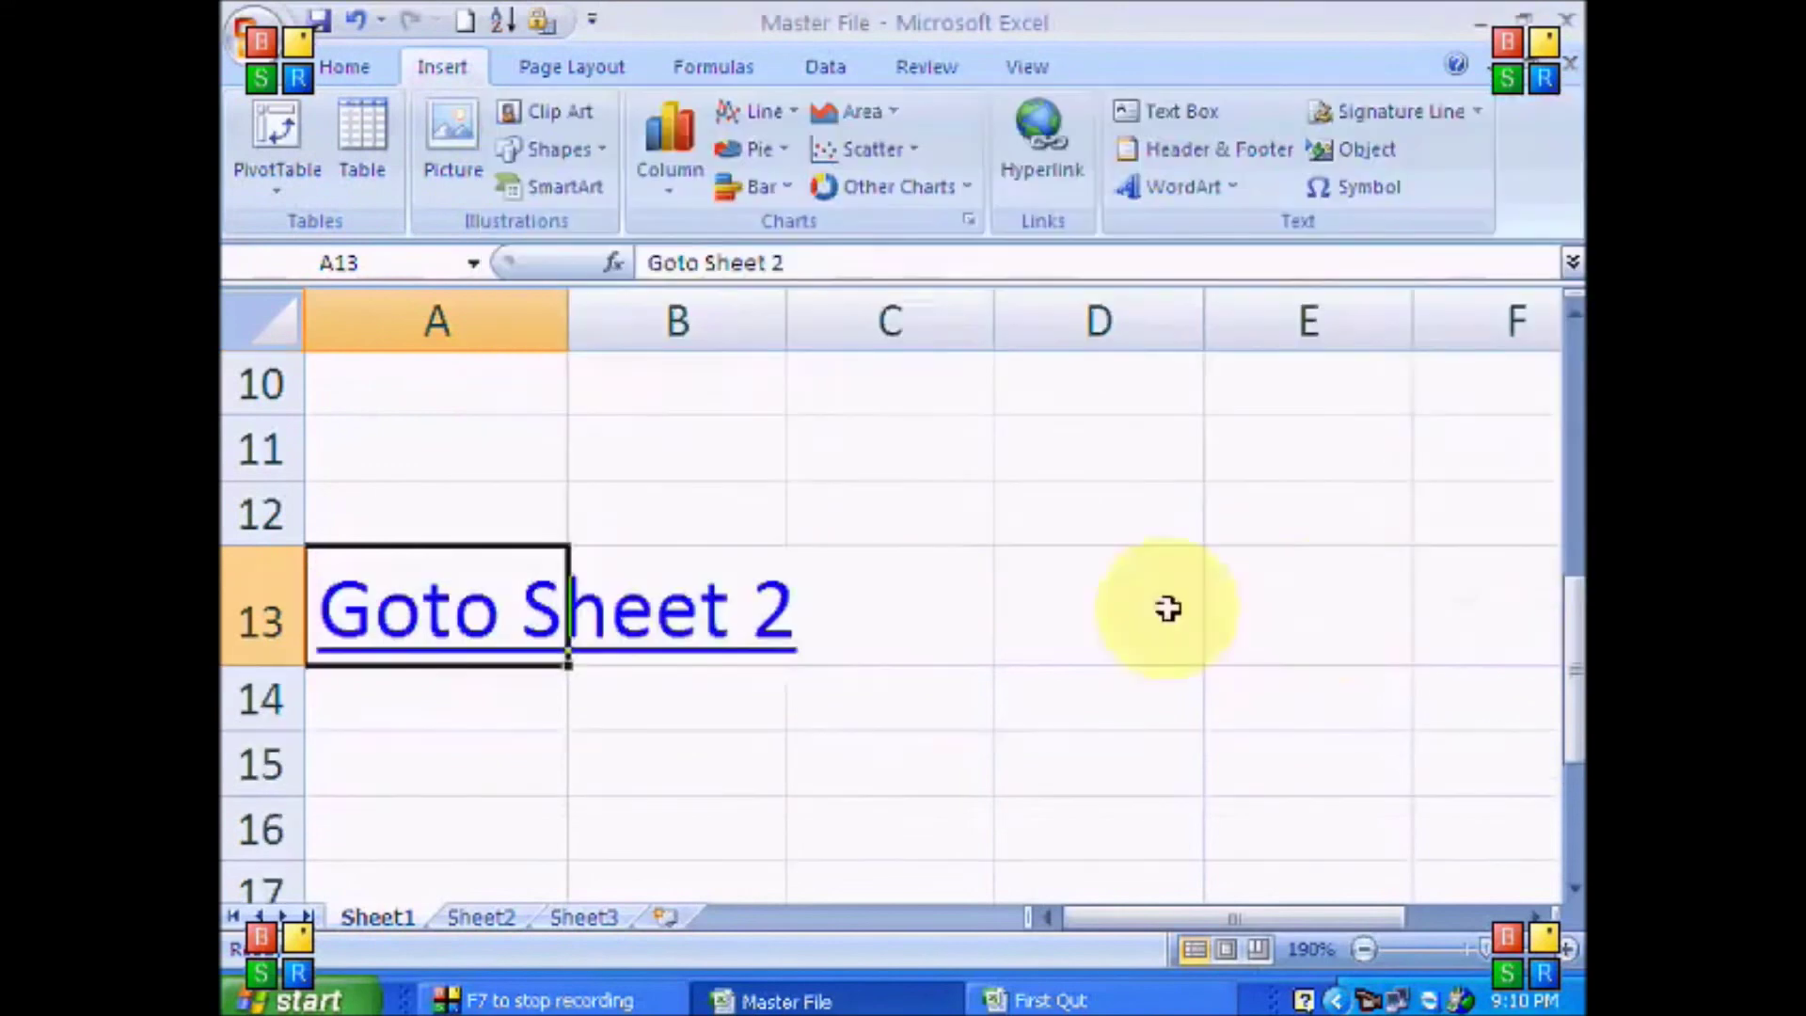
left_click(476, 616)
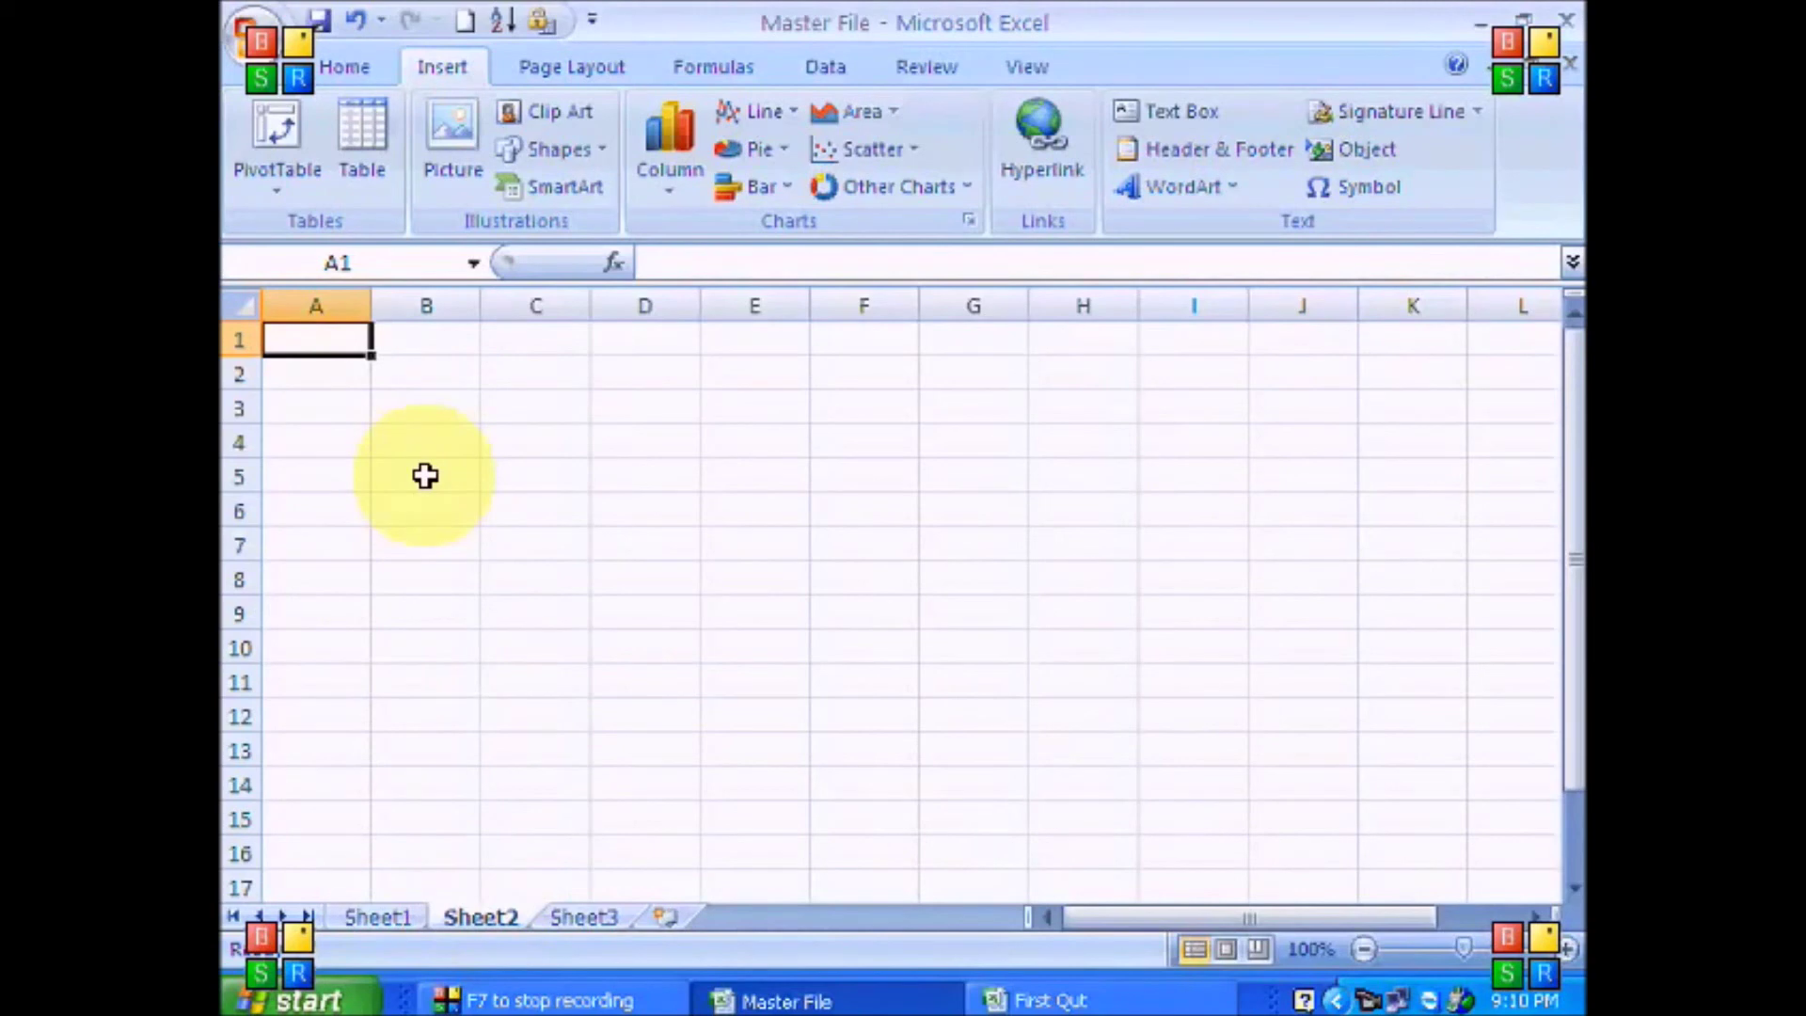
key("F7")
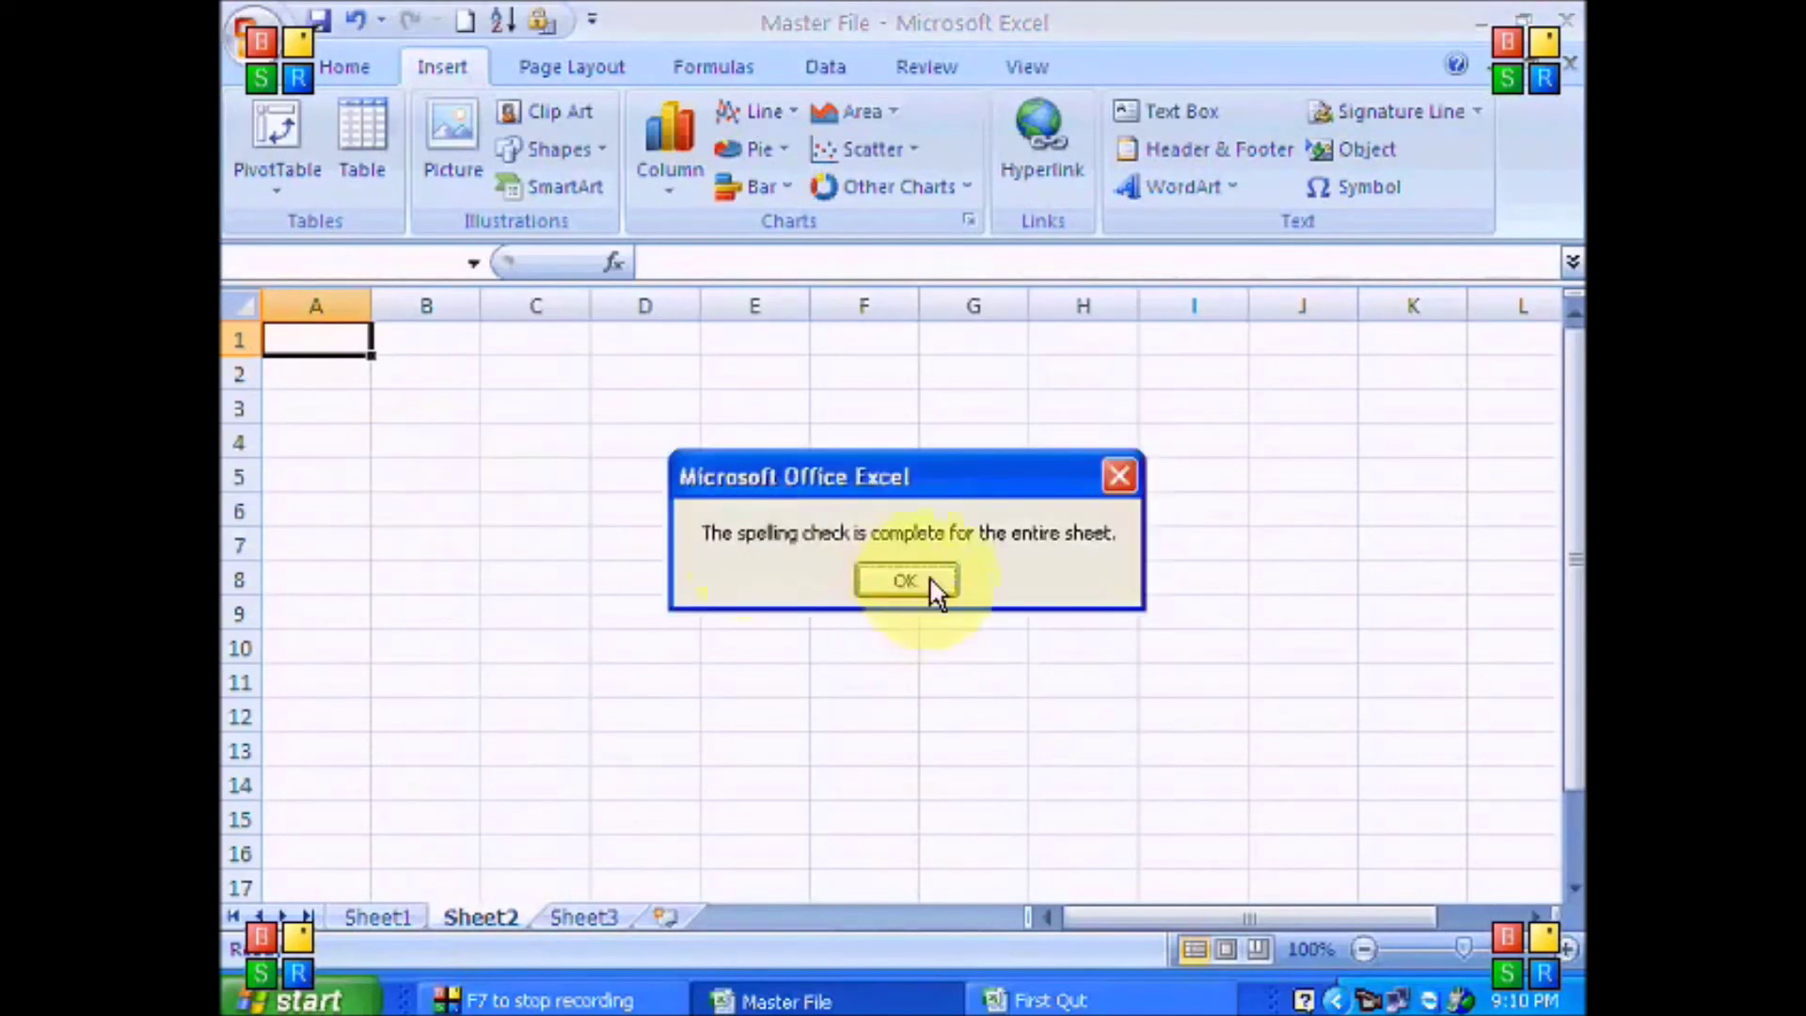
left_click(904, 581)
left_click(569, 996)
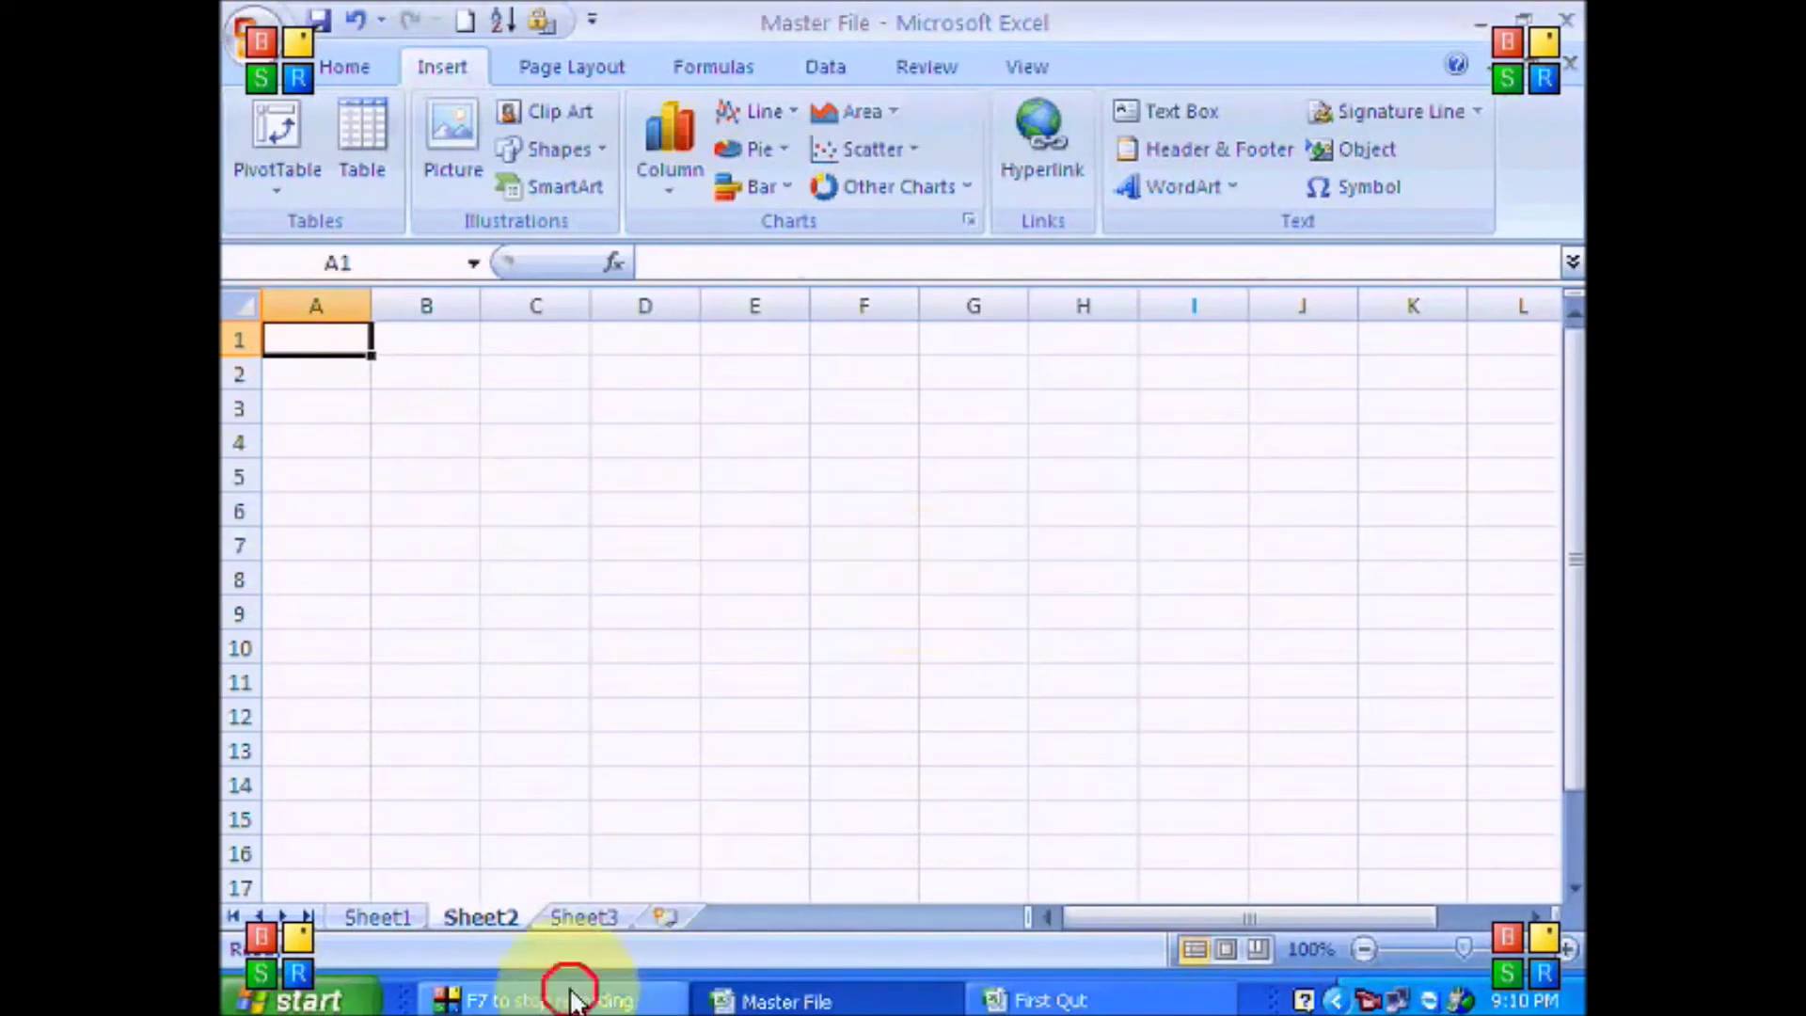